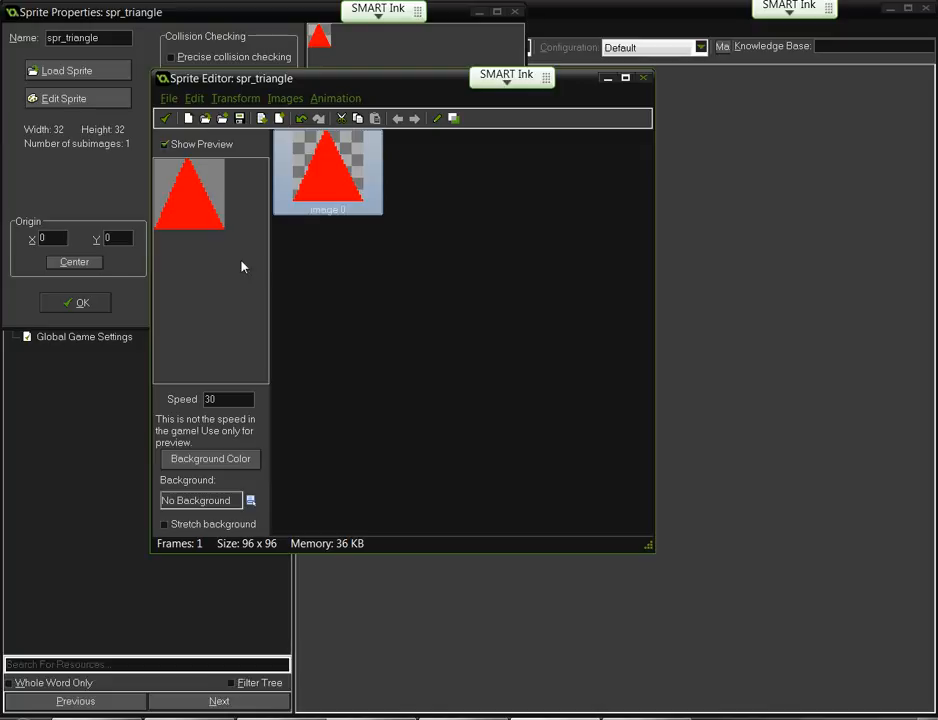
Try a Disappear animation of 5 frames on the triangle sprite and undo it.
{"action": "left_click", "coordinate": [335, 98]}
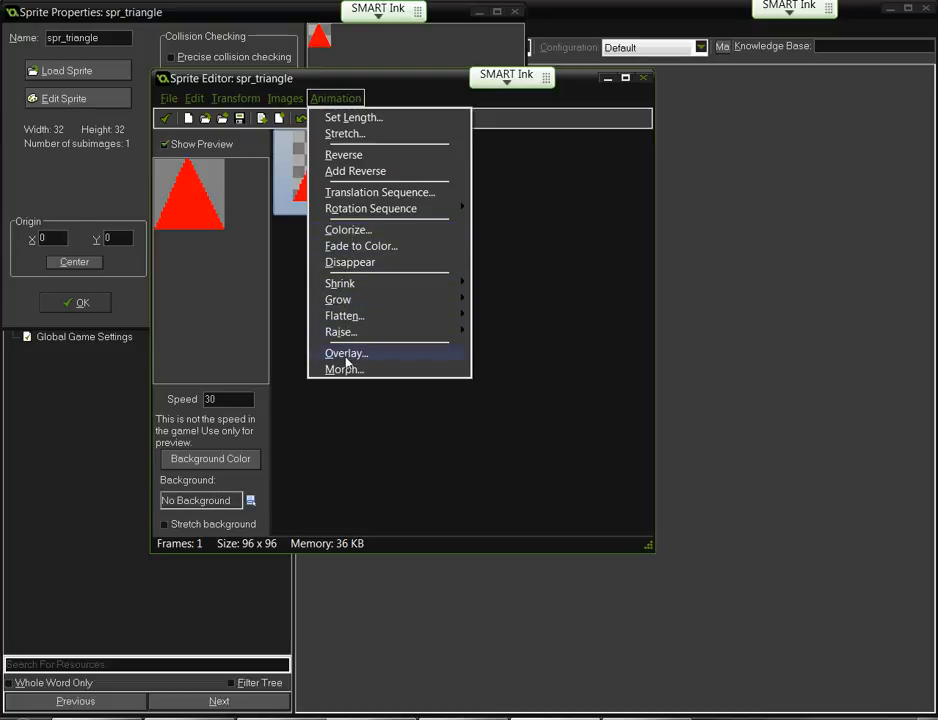
{"action": "mouse_move", "coordinate": [386, 209]}
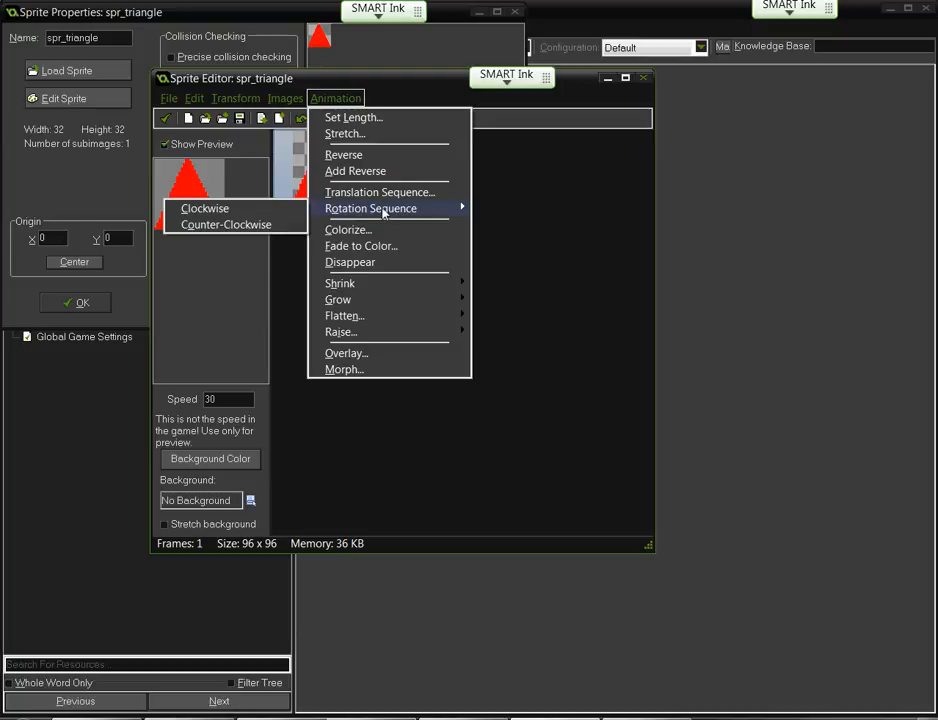
{"action": "left_click", "coordinate": [350, 262]}
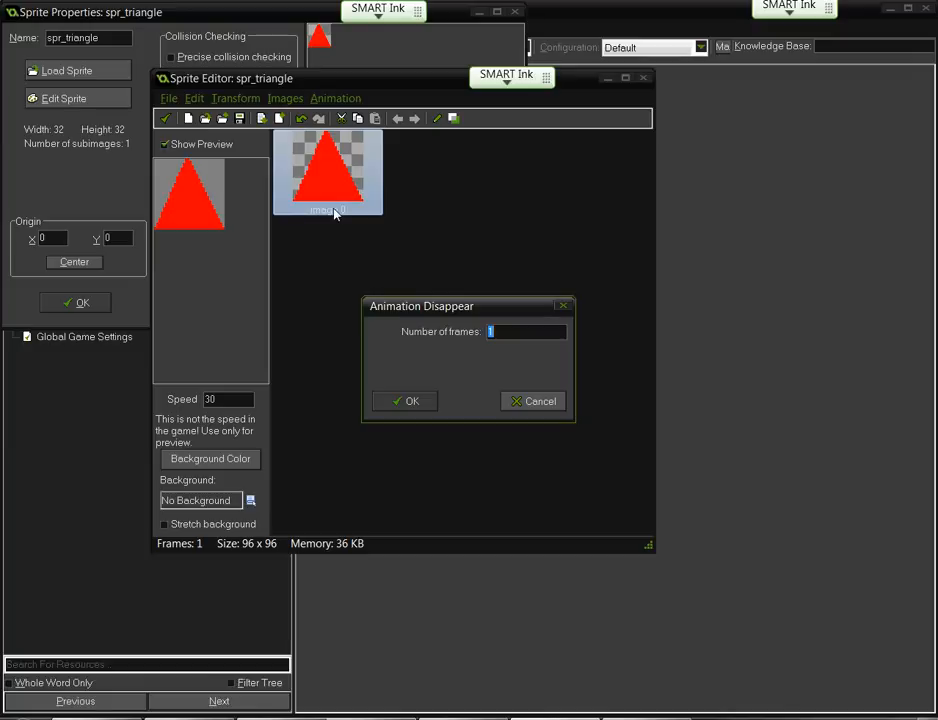
{"action": "type", "text": "5"}
{"action": "key", "text": "Return"}
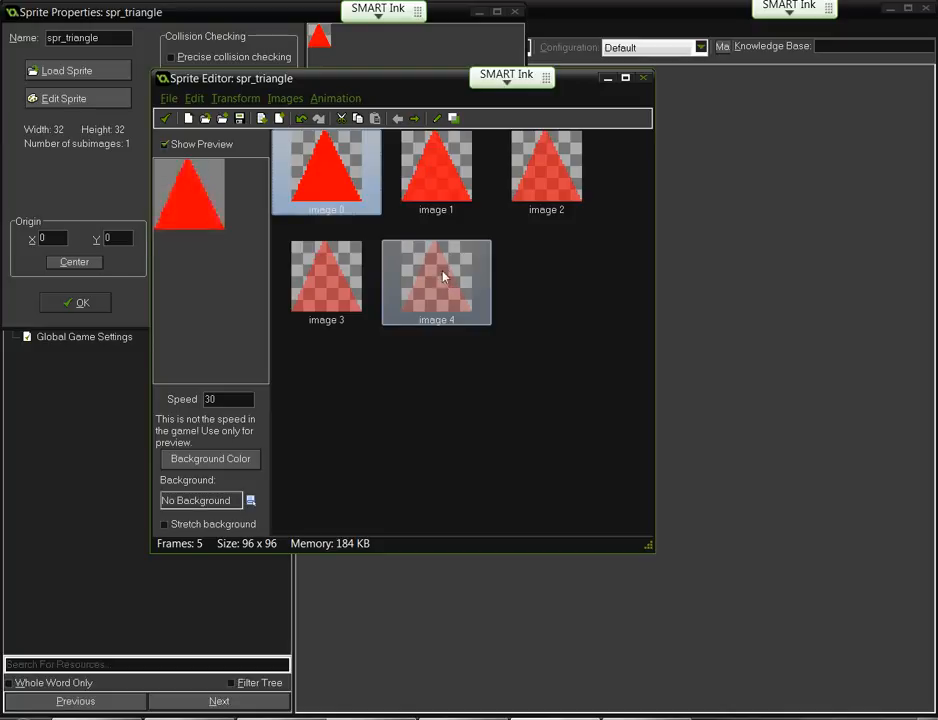
{"action": "left_click", "coordinate": [301, 118]}
Try a Disappear animation of 60 frames on the triangle sprite and undo it.
{"action": "left_click", "coordinate": [316, 100]}
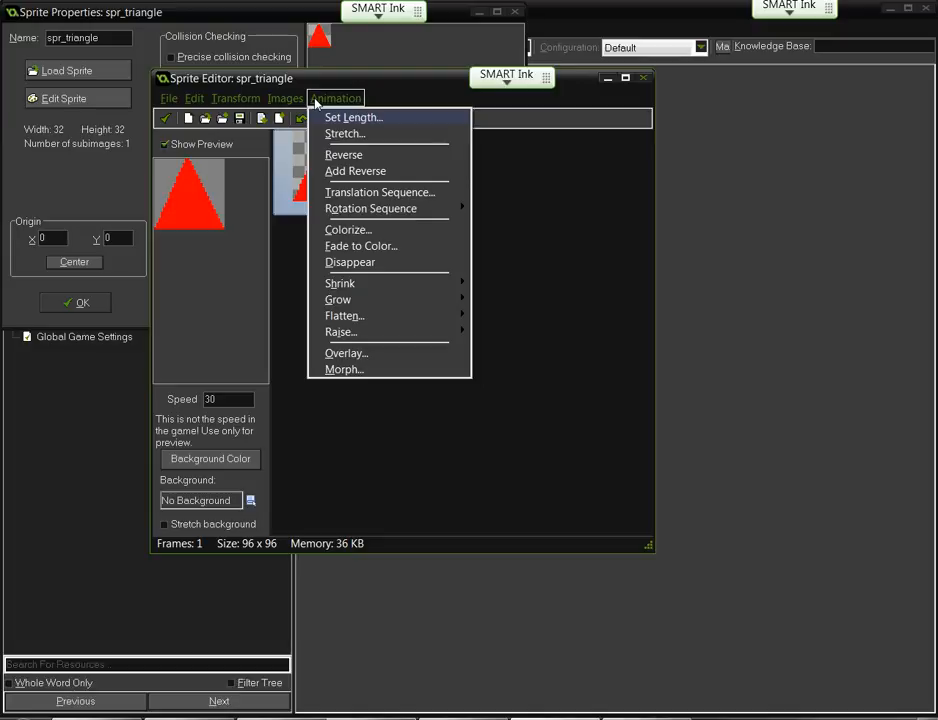
{"action": "left_click", "coordinate": [346, 263]}
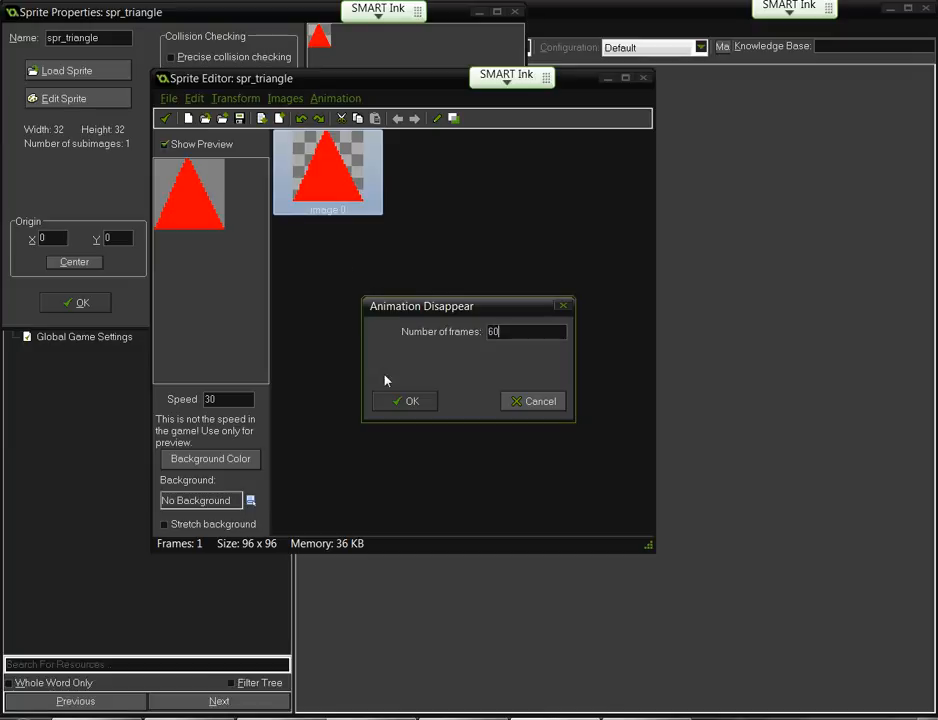
{"action": "left_click", "coordinate": [380, 400]}
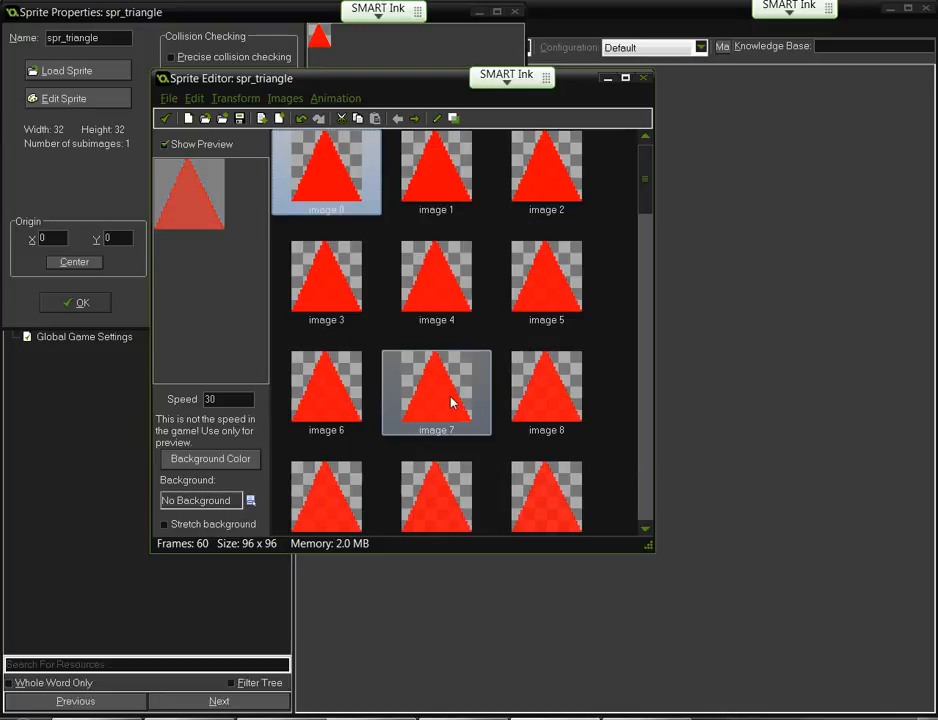
{"action": "left_click", "coordinate": [342, 97]}
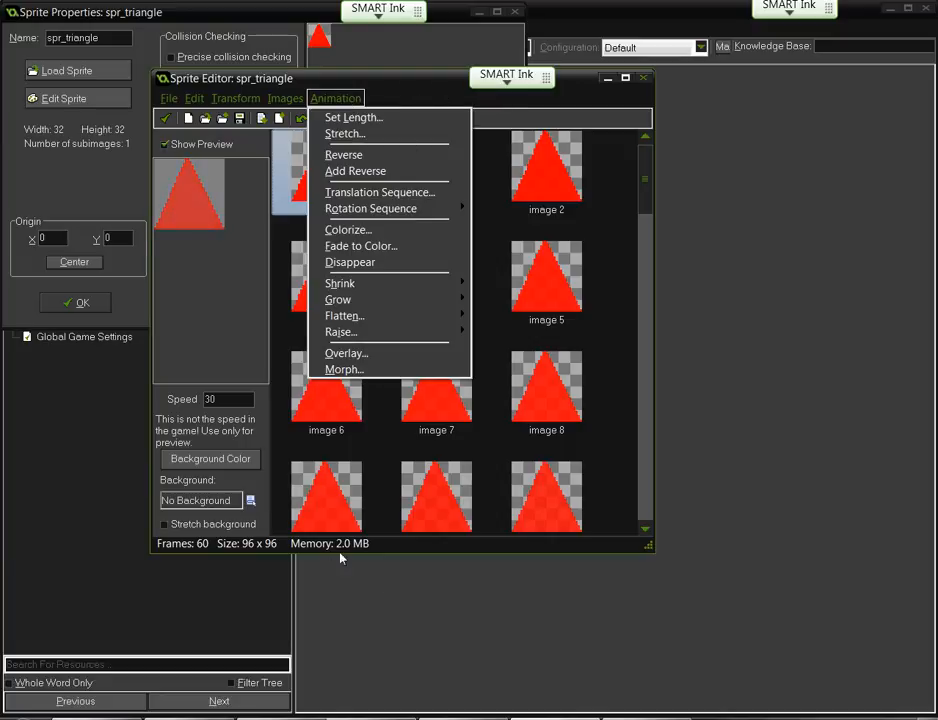
{"action": "mouse_move", "coordinate": [312, 304]}
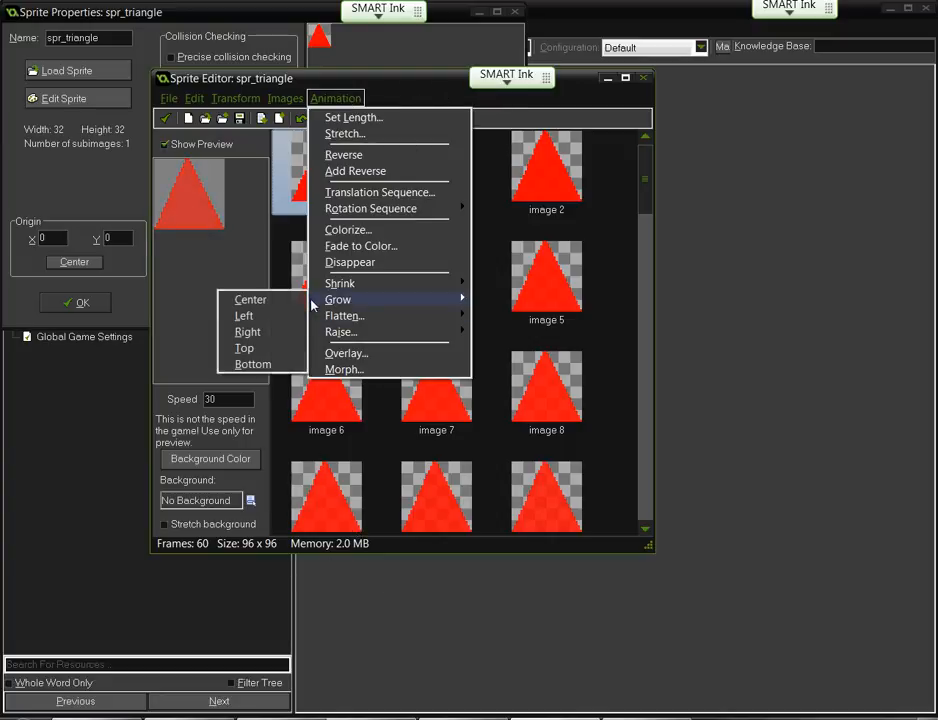
{"action": "left_click", "coordinate": [237, 221]}
{"action": "left_click", "coordinate": [302, 118]}
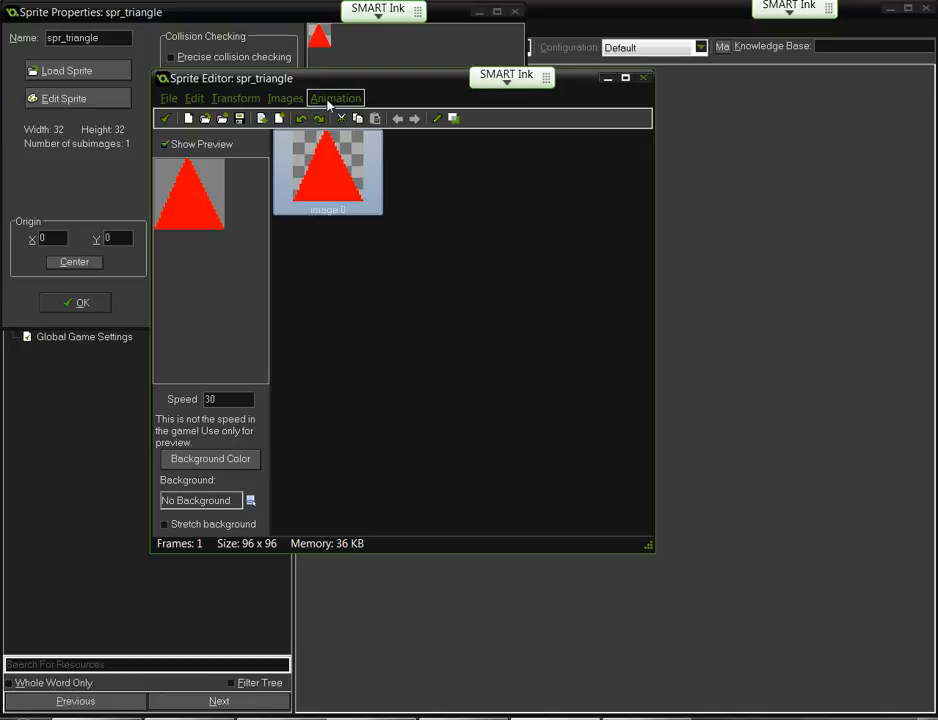
Open image 0 of the triangle sprite in the image editor.
{"action": "left_click", "coordinate": [335, 98]}
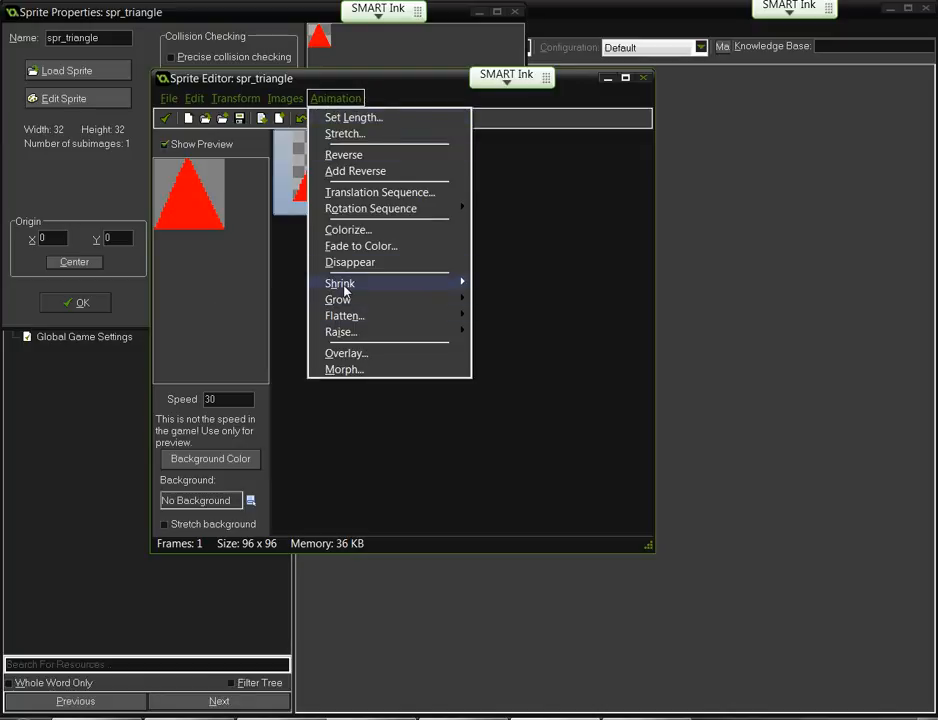
{"action": "left_click", "coordinate": [525, 267]}
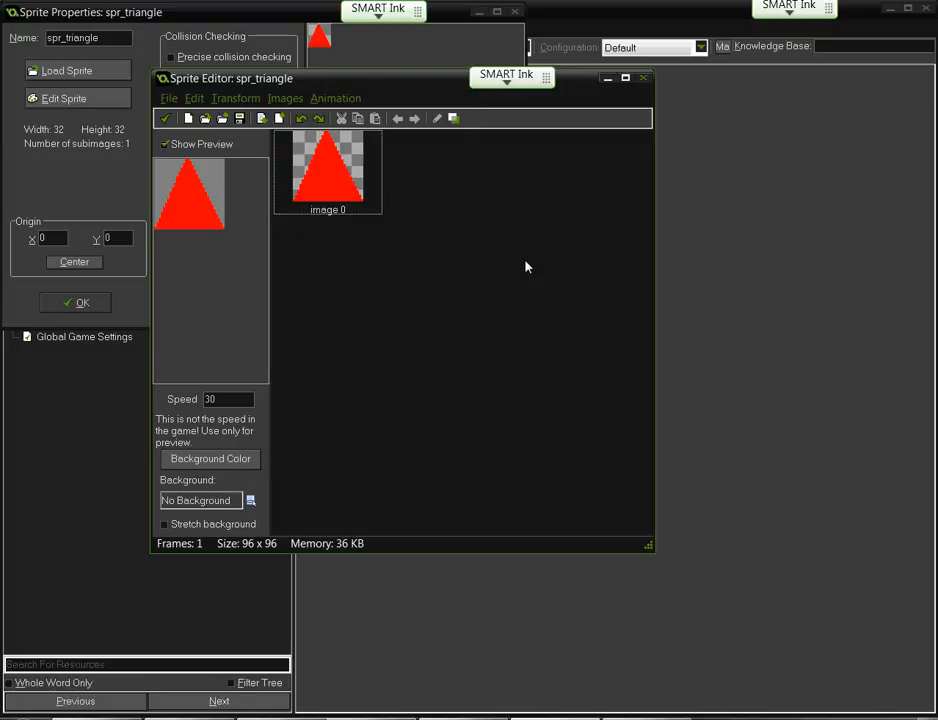
{"action": "left_click", "coordinate": [348, 195]}
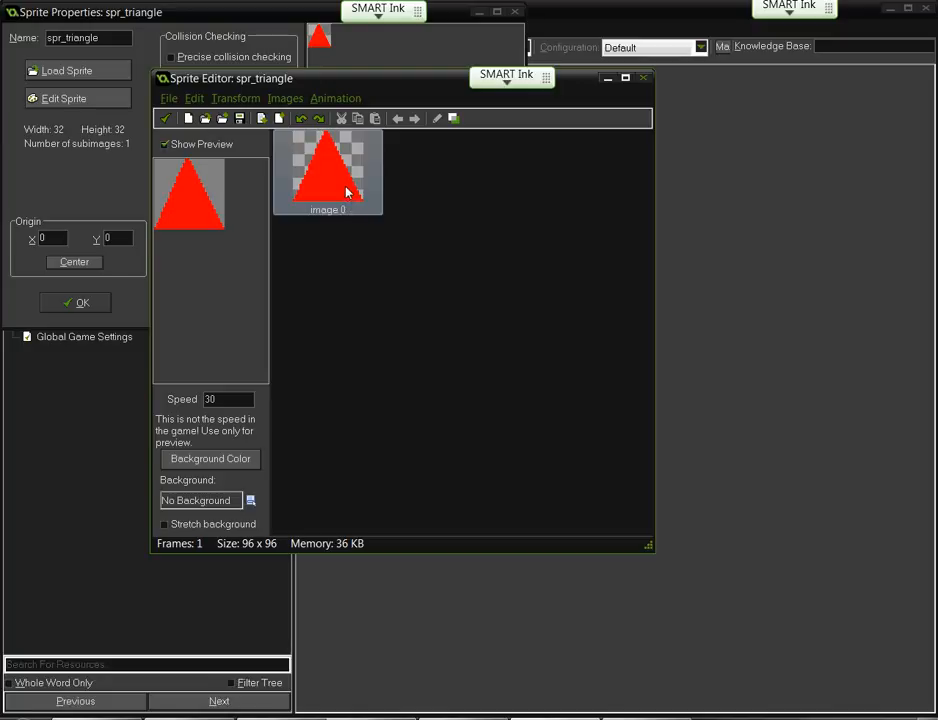
{"action": "double_click", "coordinate": [348, 195]}
Examine the triangle image's pixels at several zoom levels and maximize the image editor window.
{"action": "scroll", "coordinate": [346, 196], "scroll_direction": "up", "scroll_amount": 2}
{"action": "scroll", "coordinate": [346, 196], "scroll_direction": "down", "scroll_amount": 1}
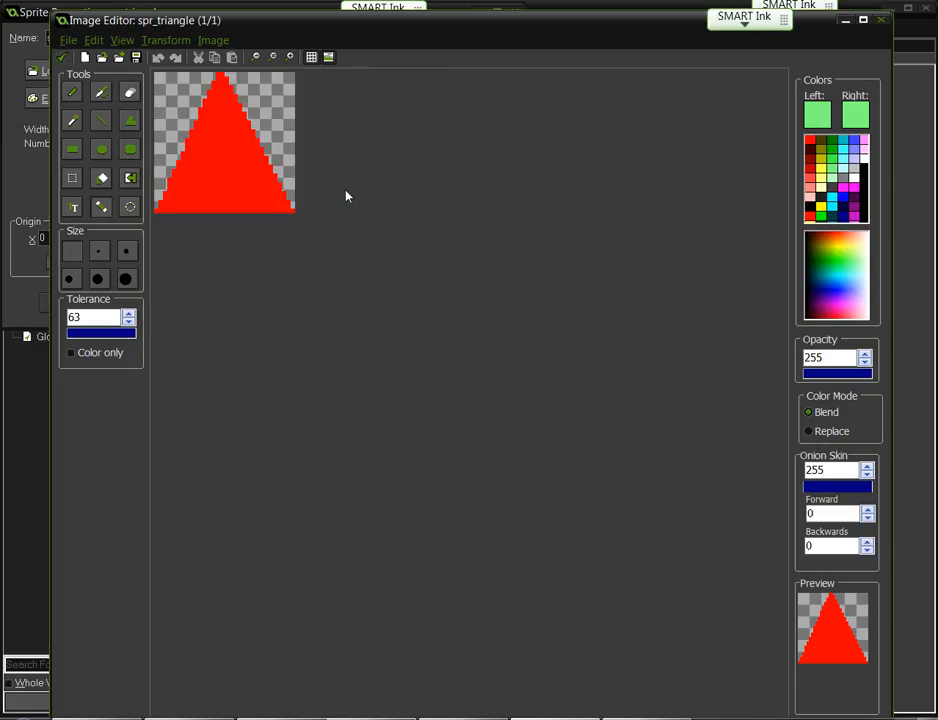
{"action": "scroll", "coordinate": [222, 165], "scroll_direction": "down", "scroll_amount": 2}
{"action": "scroll", "coordinate": [222, 170], "scroll_direction": "up", "scroll_amount": 1}
{"action": "scroll", "coordinate": [222, 168], "scroll_direction": "up", "scroll_amount": 1}
{"action": "scroll", "coordinate": [222, 167], "scroll_direction": "down", "scroll_amount": 1}
{"action": "scroll", "coordinate": [224, 170], "scroll_direction": "up", "scroll_amount": 5}
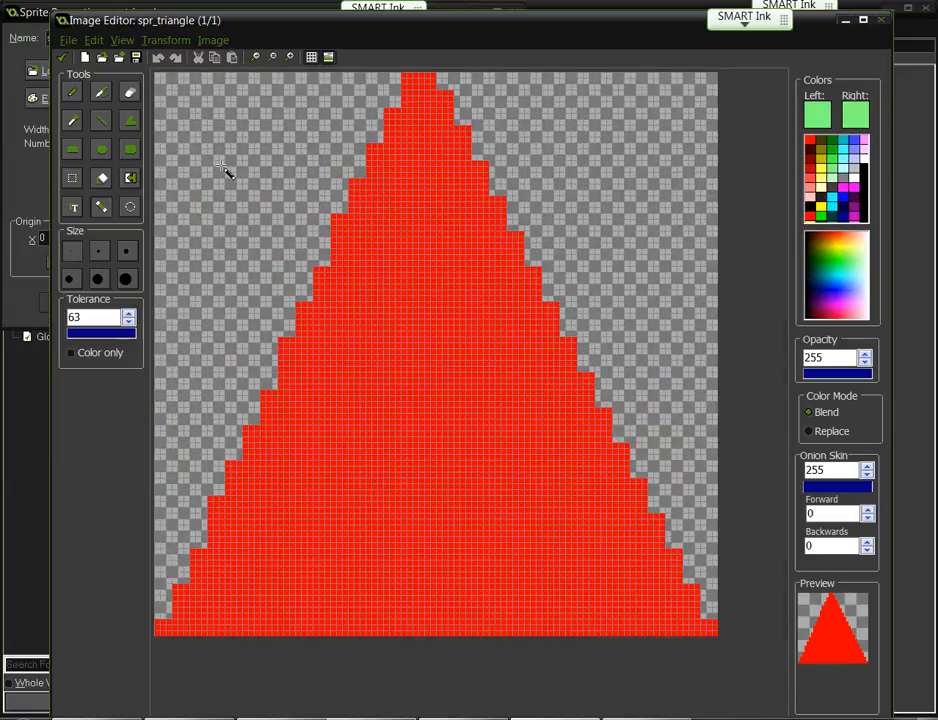
{"action": "scroll", "coordinate": [389, 247], "scroll_direction": "down", "scroll_amount": 4}
{"action": "scroll", "coordinate": [425, 262], "scroll_direction": "up", "scroll_amount": 3}
{"action": "scroll", "coordinate": [425, 262], "scroll_direction": "up", "scroll_amount": 1}
{"action": "scroll", "coordinate": [387, 262], "scroll_direction": "down", "scroll_amount": 4}
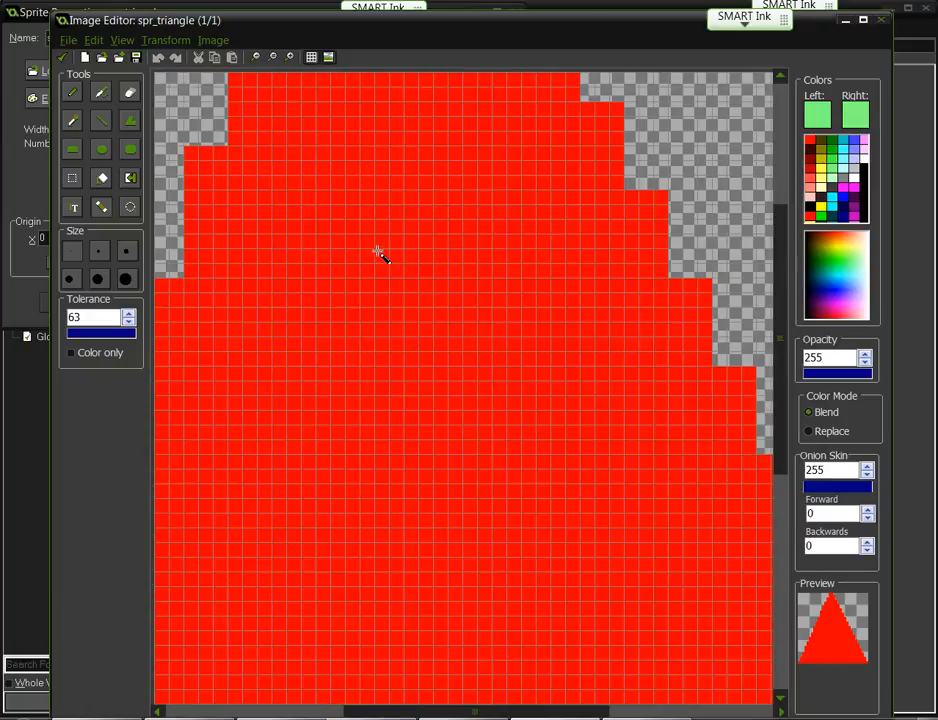
{"action": "scroll", "coordinate": [313, 236], "scroll_direction": "down", "scroll_amount": 1}
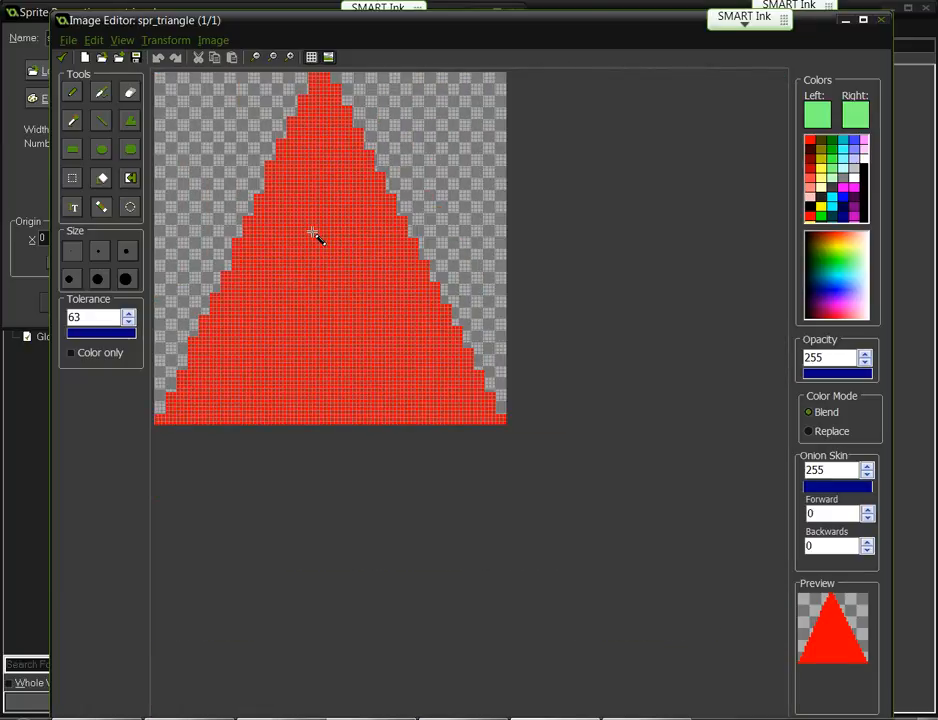
{"action": "double_click", "coordinate": [313, 24]}
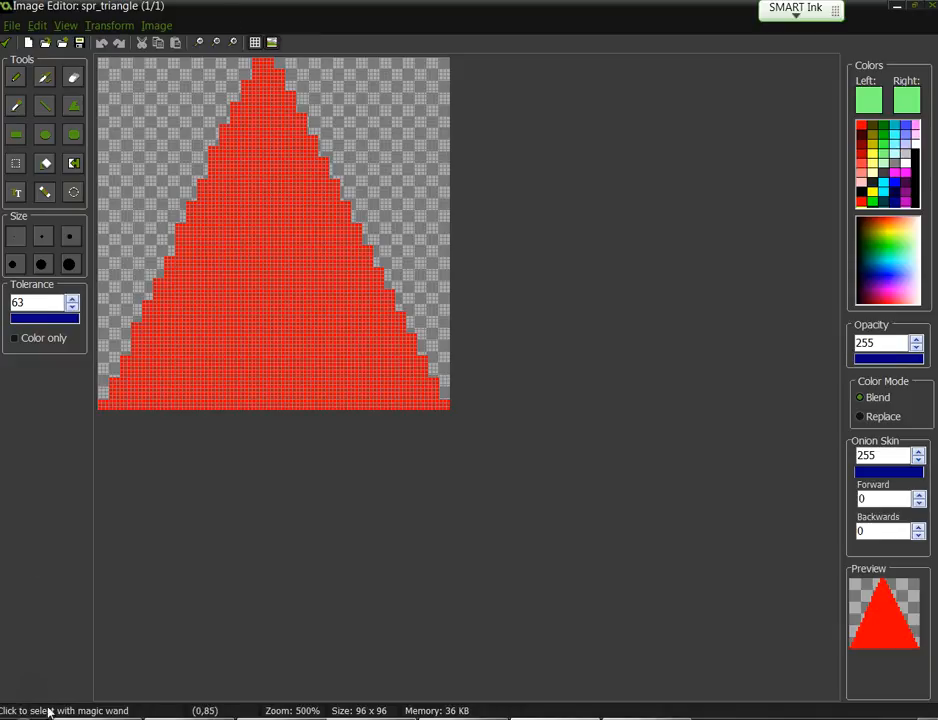
Review the options of the paint, spray and eraser tools and check the triangle at different zoom levels.
{"action": "left_click", "coordinate": [15, 80]}
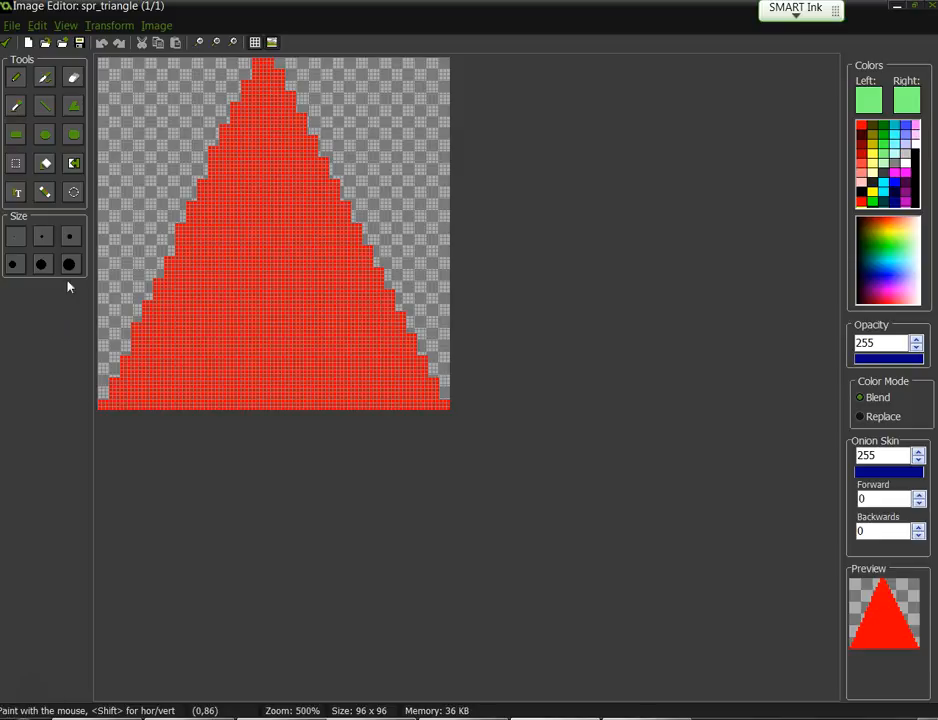
{"action": "left_click", "coordinate": [42, 86]}
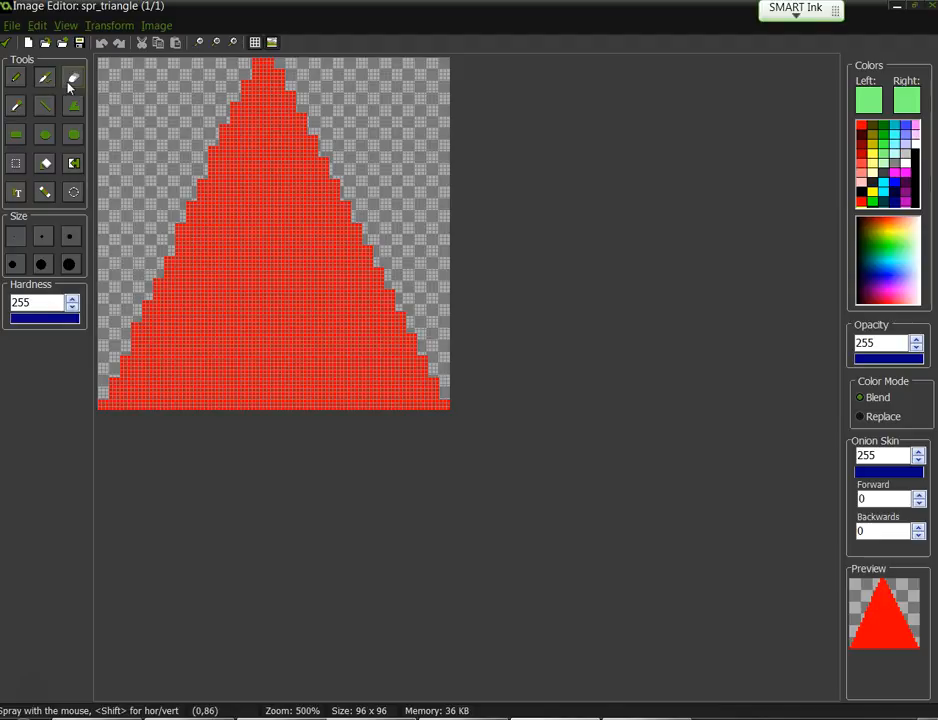
{"action": "left_click", "coordinate": [71, 84]}
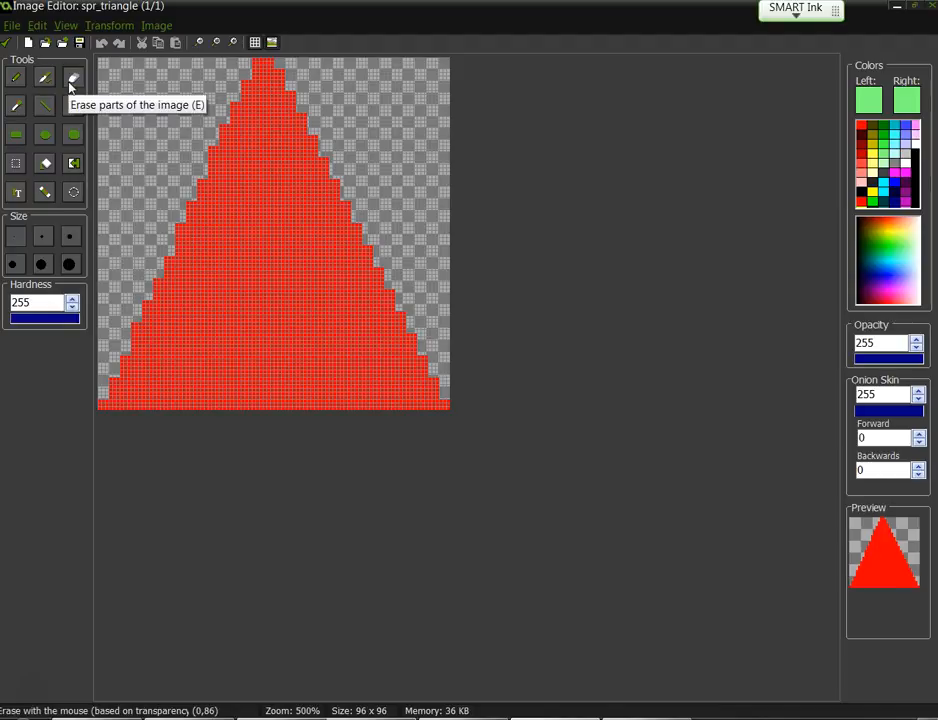
{"action": "left_click", "coordinate": [15, 77]}
{"action": "left_click", "coordinate": [42, 86]}
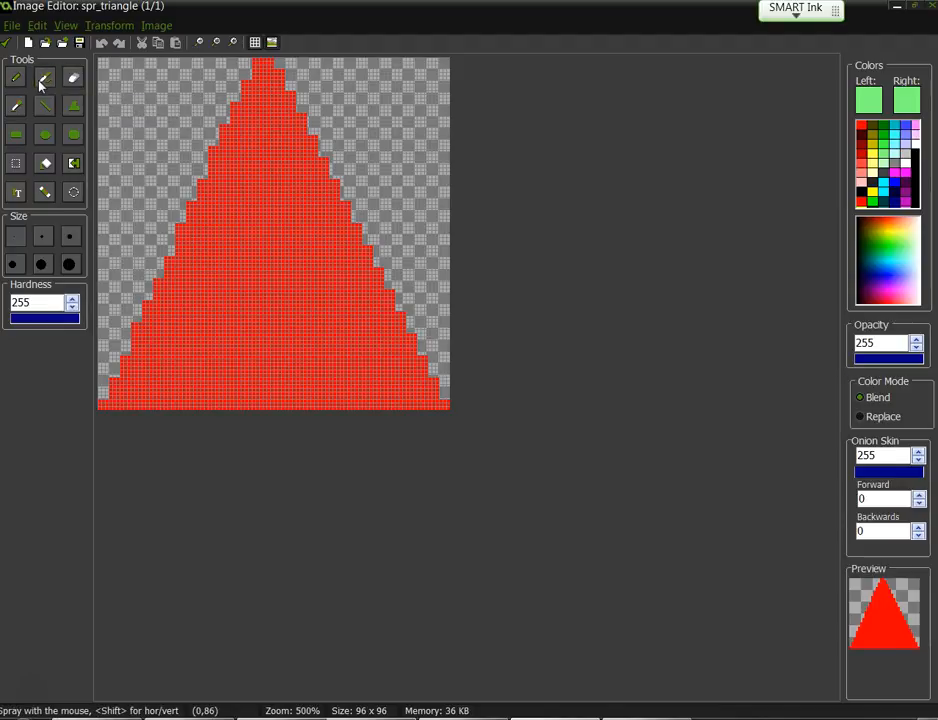
{"action": "left_click", "coordinate": [73, 82]}
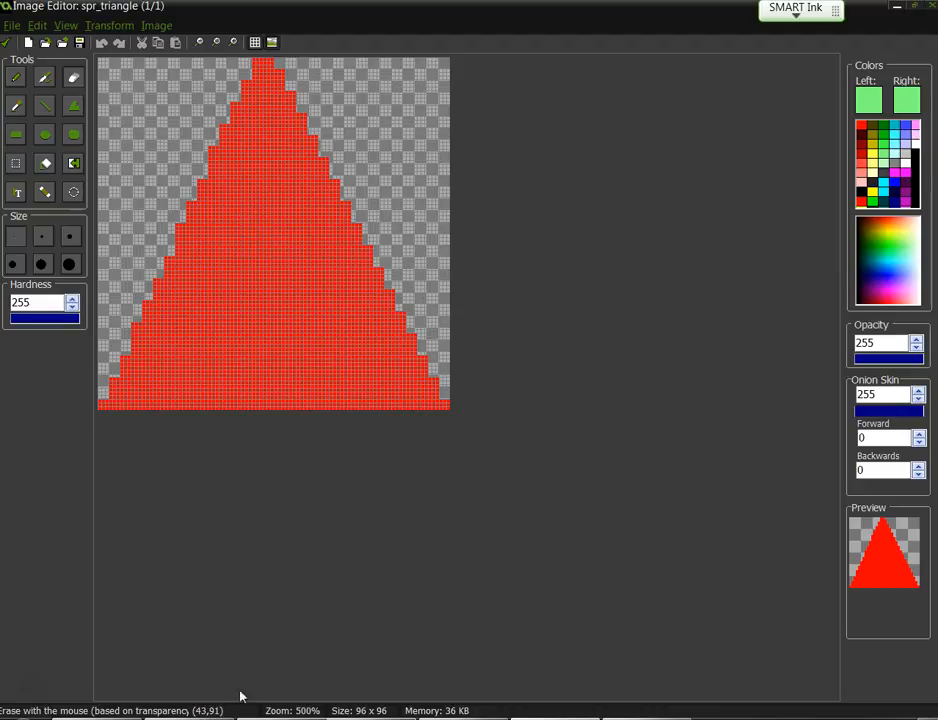
{"action": "scroll", "coordinate": [287, 348], "scroll_direction": "down", "scroll_amount": 3}
{"action": "scroll", "coordinate": [289, 342], "scroll_direction": "down", "scroll_amount": 1}
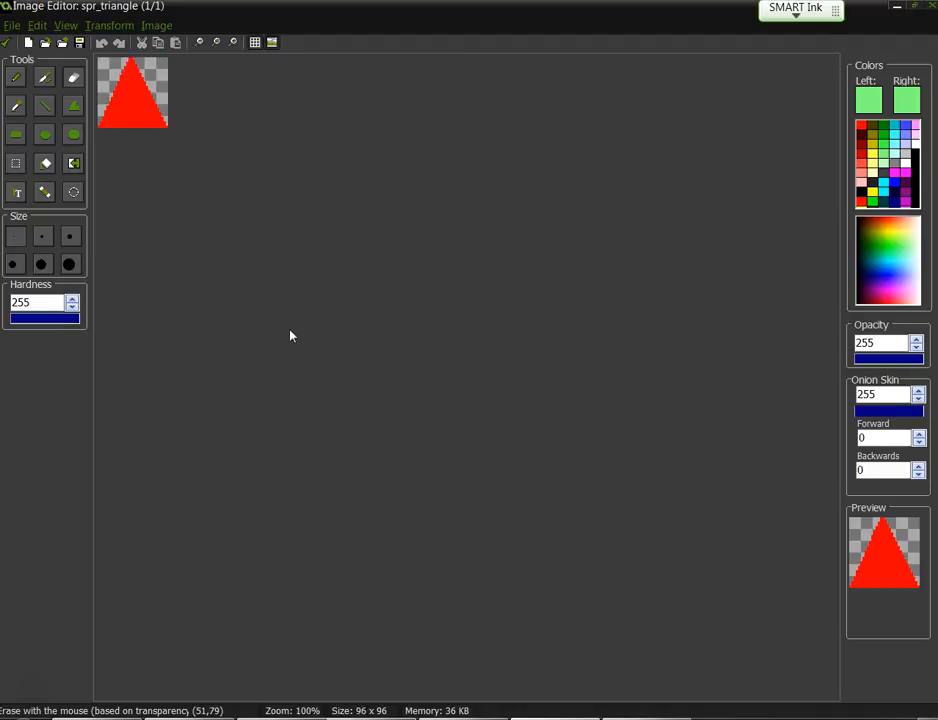
{"action": "scroll", "coordinate": [290, 335], "scroll_direction": "up", "scroll_amount": 5}
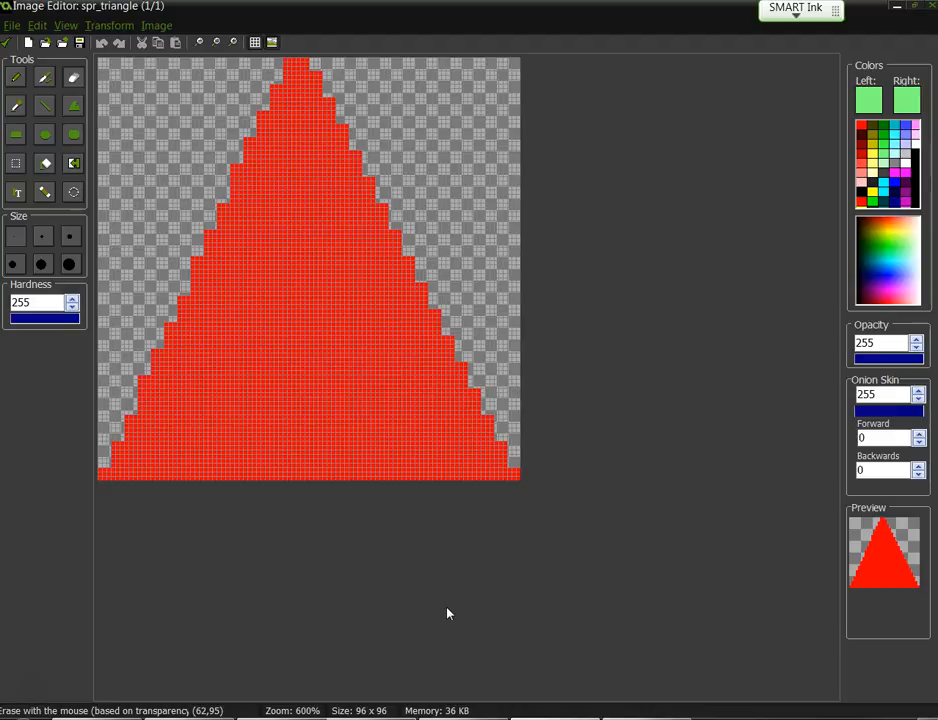
Hide the image preview and show it again.
{"action": "left_click", "coordinate": [12, 25]}
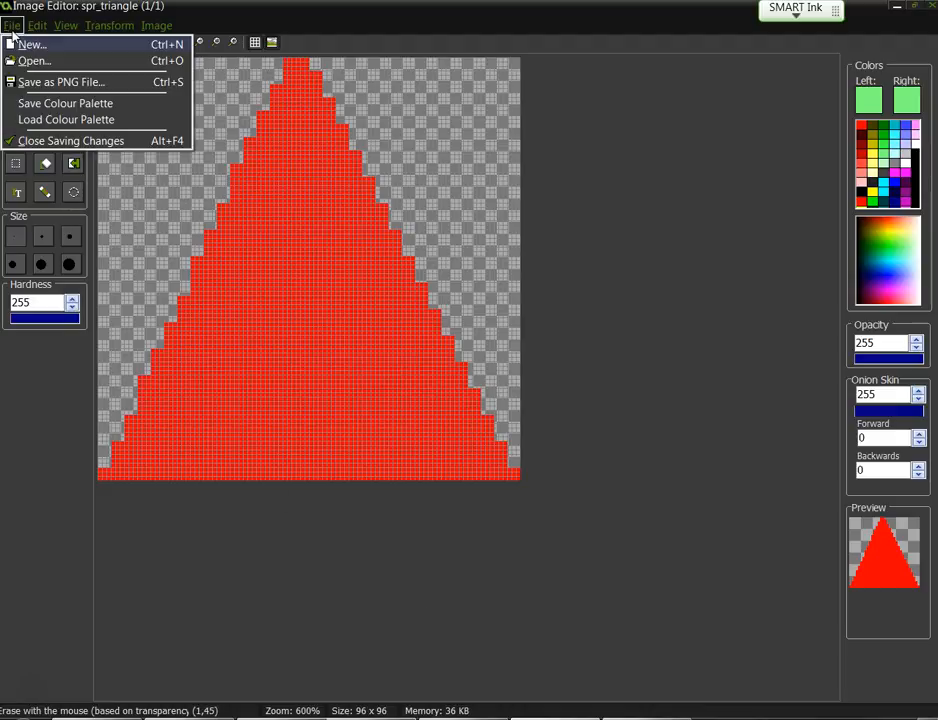
{"action": "mouse_move", "coordinate": [30, 31]}
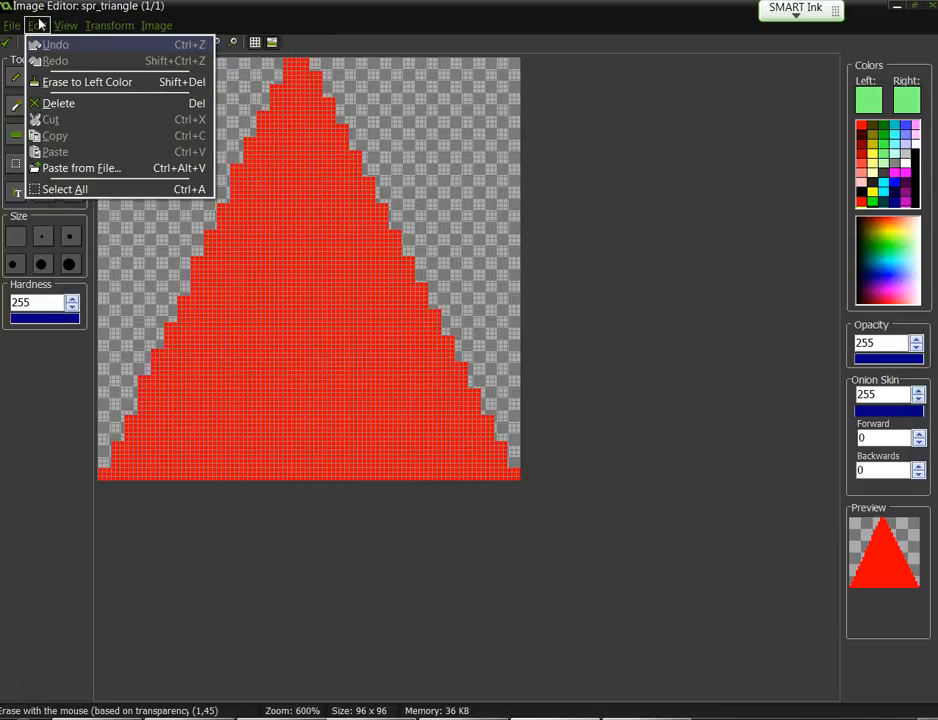
{"action": "mouse_move", "coordinate": [63, 23]}
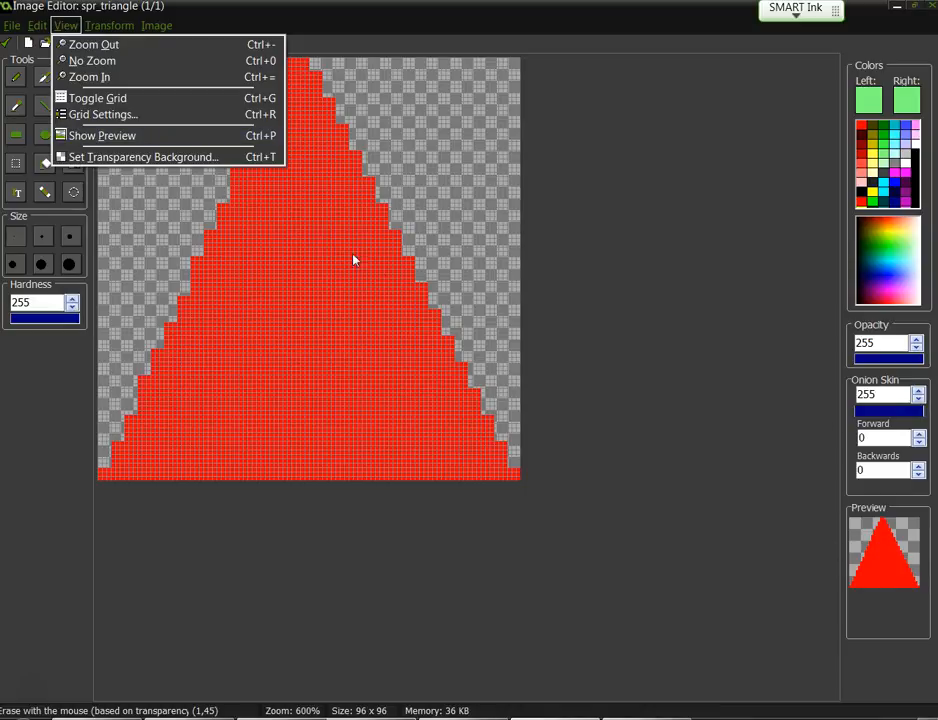
{"action": "left_click", "coordinate": [155, 141]}
{"action": "left_click", "coordinate": [80, 27]}
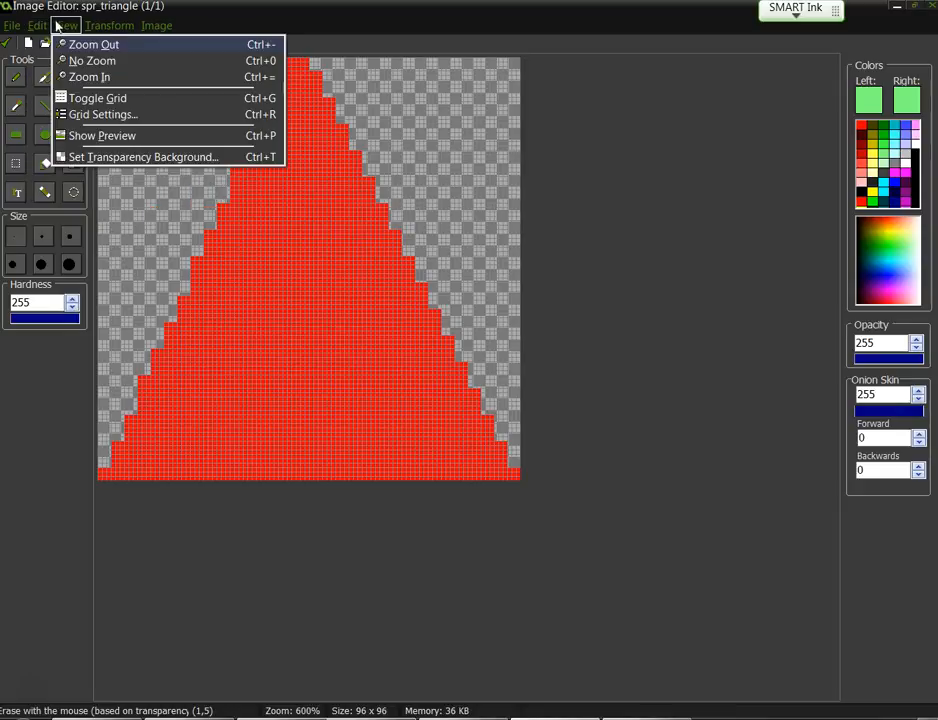
{"action": "left_click", "coordinate": [68, 136]}
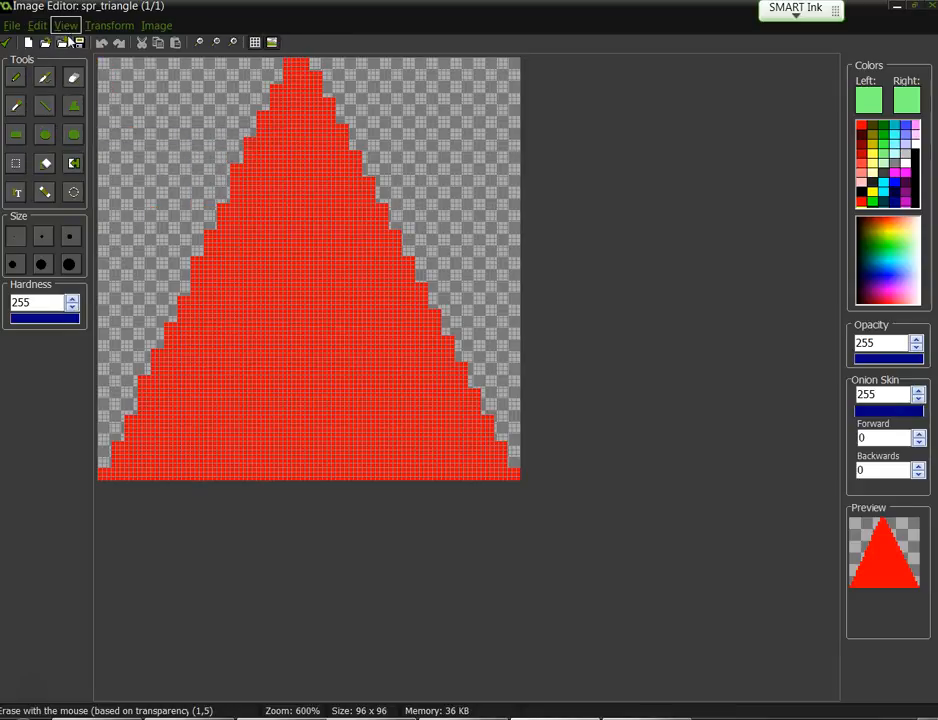
Review the available transform operations and image effects, and close the image editor saving changes.
{"action": "left_click", "coordinate": [100, 27]}
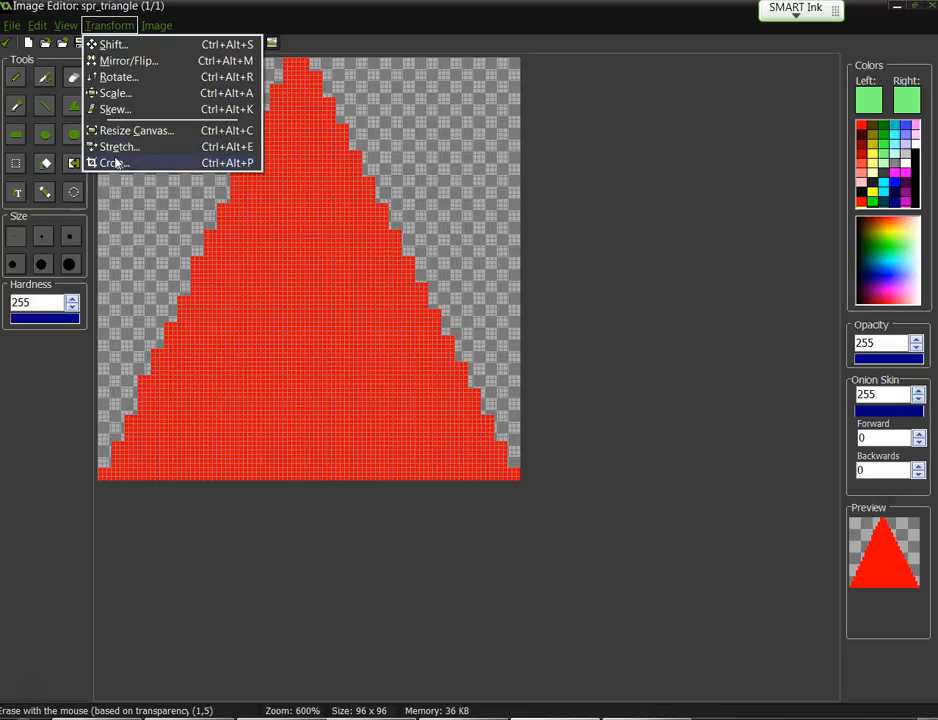
{"action": "mouse_move", "coordinate": [155, 28]}
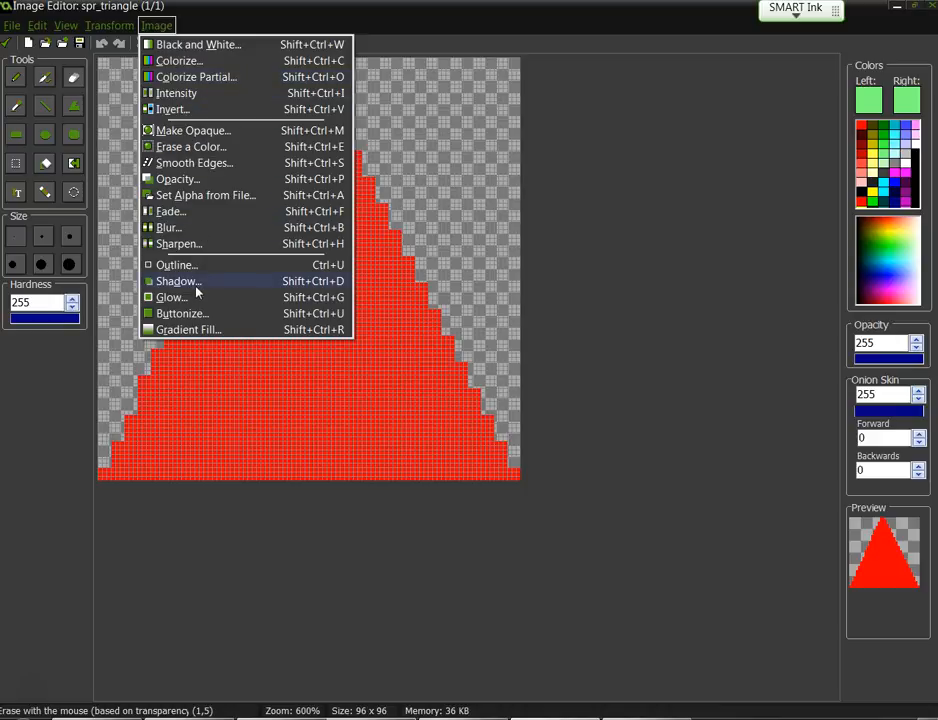
{"action": "left_click", "coordinate": [263, 25]}
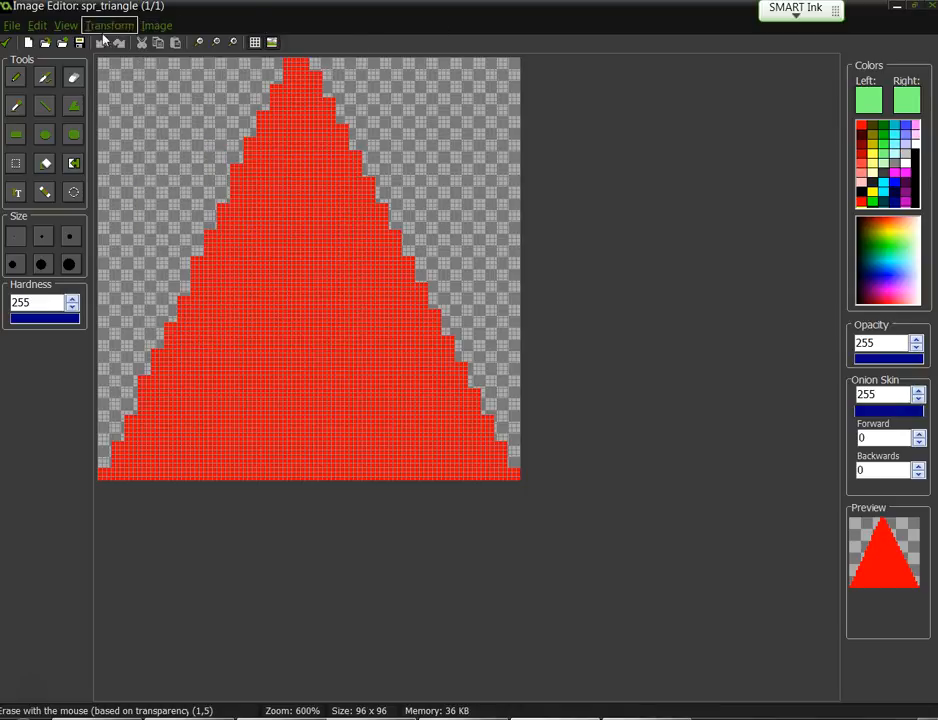
{"action": "left_click", "coordinate": [8, 44]}
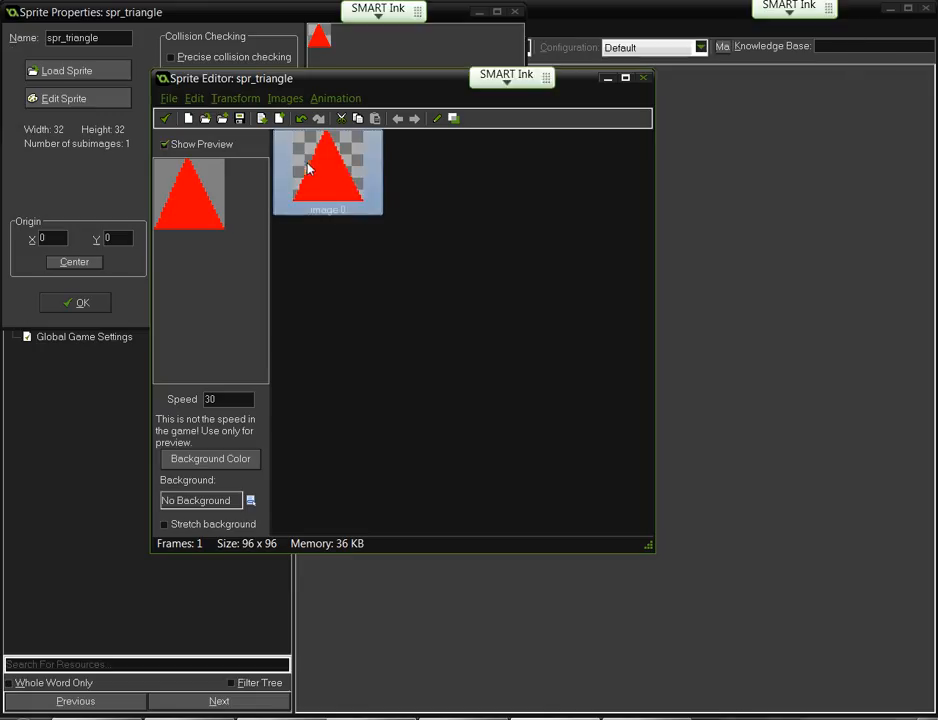
Generate a clockwise rotation sequence of the triangle with 10 frames covering 360 degrees.
{"action": "left_click", "coordinate": [331, 98]}
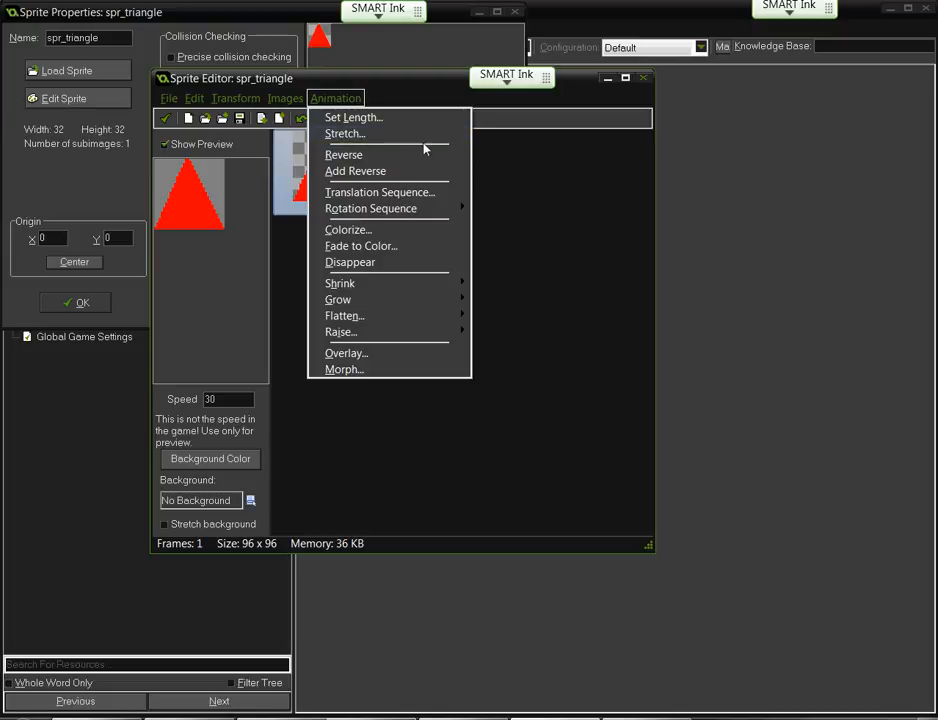
{"action": "mouse_move", "coordinate": [370, 208]}
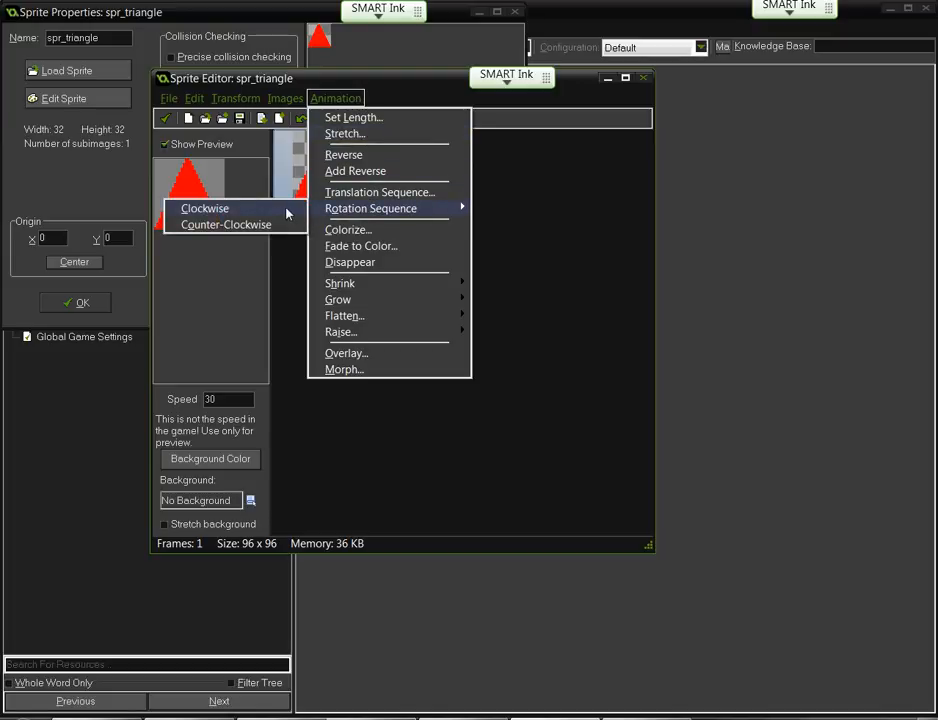
{"action": "left_click", "coordinate": [205, 208]}
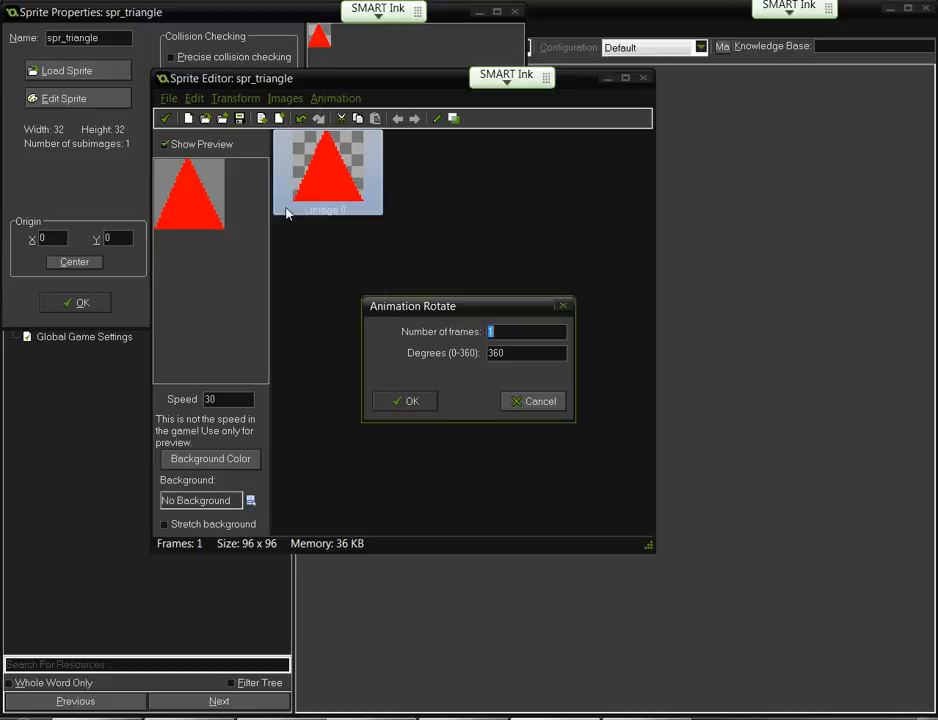
{"action": "type", "text": "10"}
{"action": "left_click", "coordinate": [414, 402]}
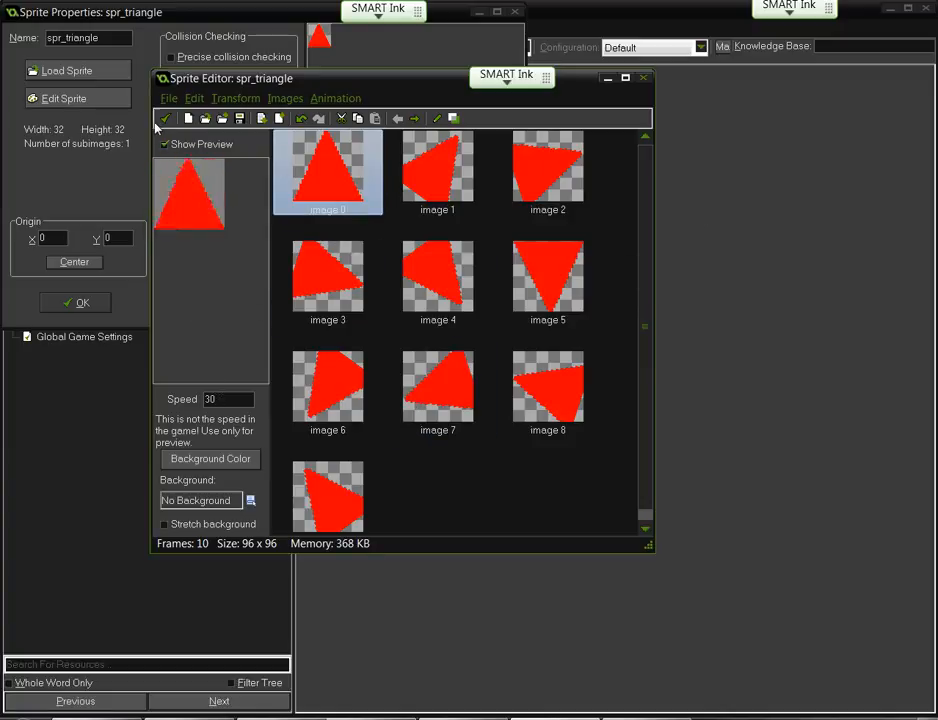
Open image 0 in the image editor, enlarged, and step forward through all the rotation frames back to the first.
{"action": "double_click", "coordinate": [321, 171]}
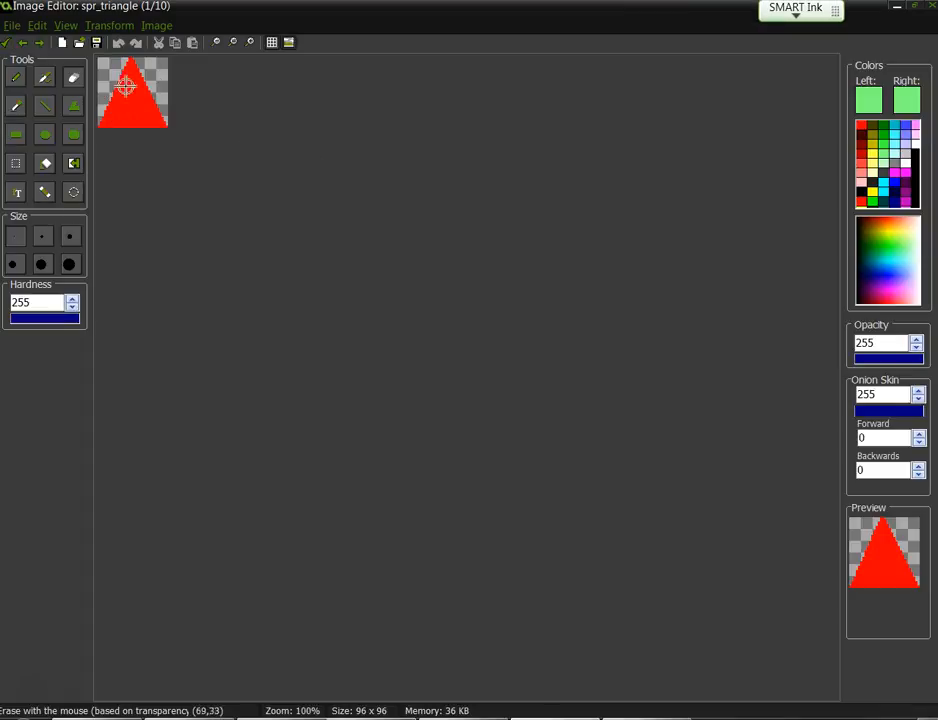
{"action": "scroll", "coordinate": [126, 119], "scroll_direction": "up", "scroll_amount": 2}
{"action": "scroll", "coordinate": [144, 143], "scroll_direction": "up", "scroll_amount": 1}
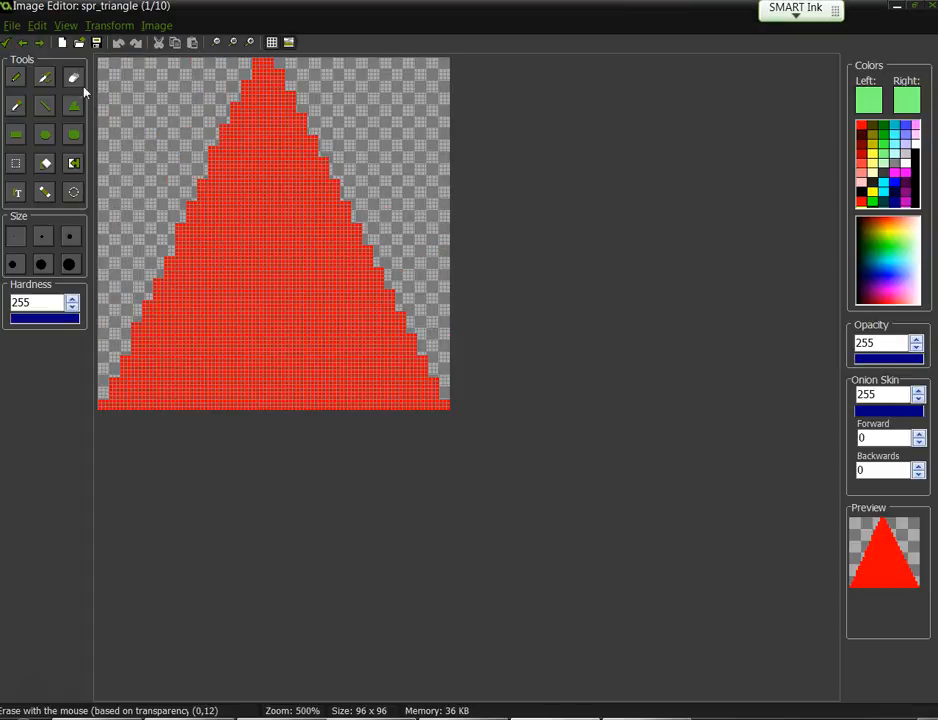
{"action": "left_click", "coordinate": [40, 43]}
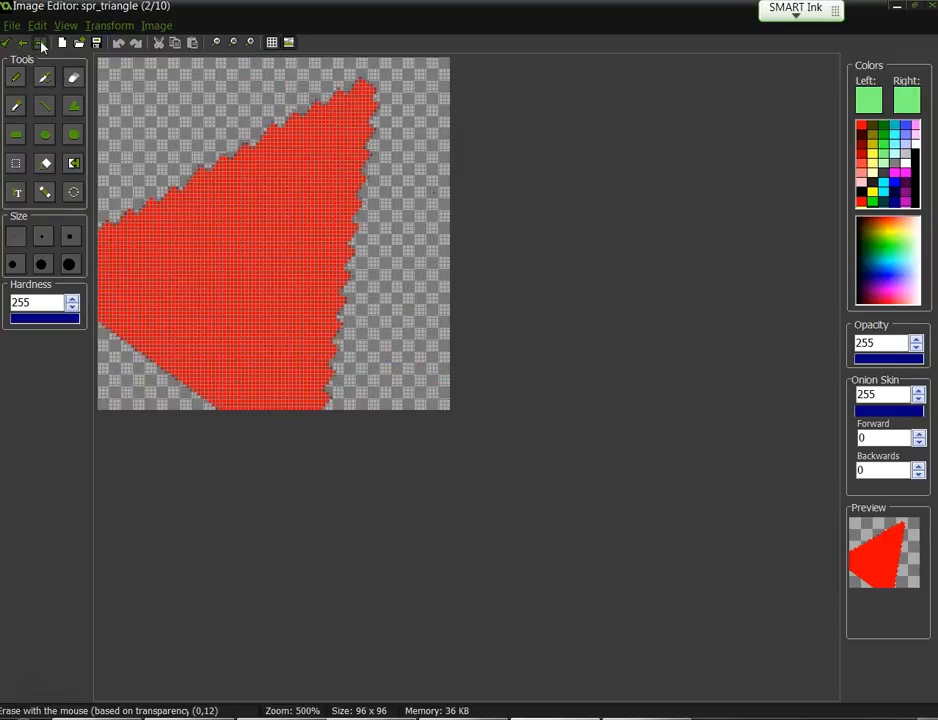
{"action": "left_click", "coordinate": [40, 43]}
{"action": "left_click", "coordinate": [40, 43]}
{"action": "left_click", "coordinate": [40, 43]}
{"action": "left_click", "coordinate": [40, 43]}
{"action": "left_click", "coordinate": [40, 43]}
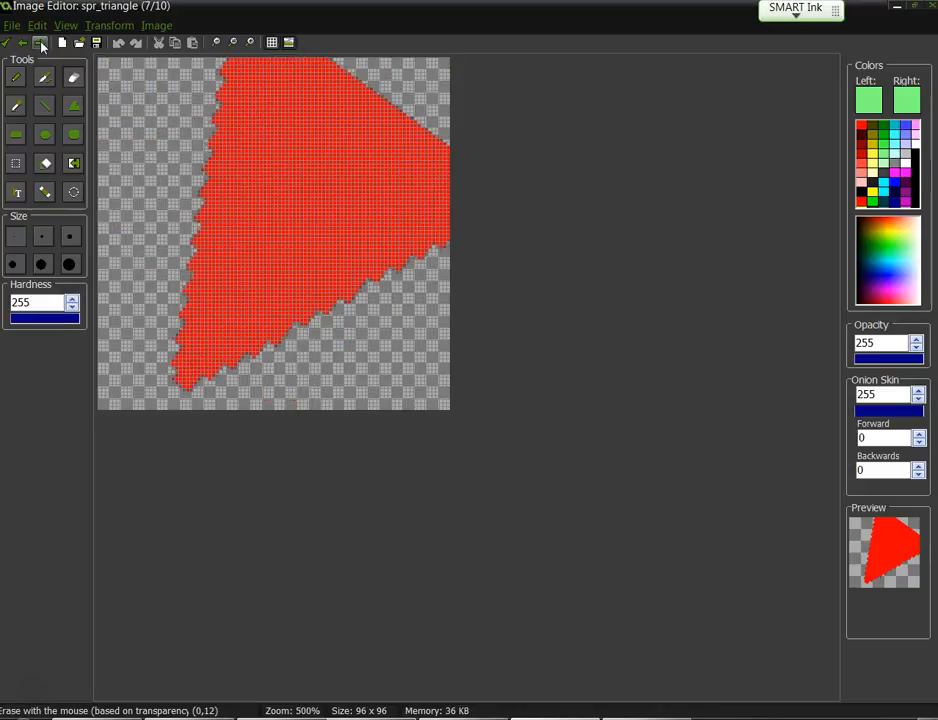
{"action": "left_click", "coordinate": [40, 43]}
{"action": "left_click", "coordinate": [40, 43]}
{"action": "left_click", "coordinate": [40, 43]}
{"action": "left_click", "coordinate": [40, 43]}
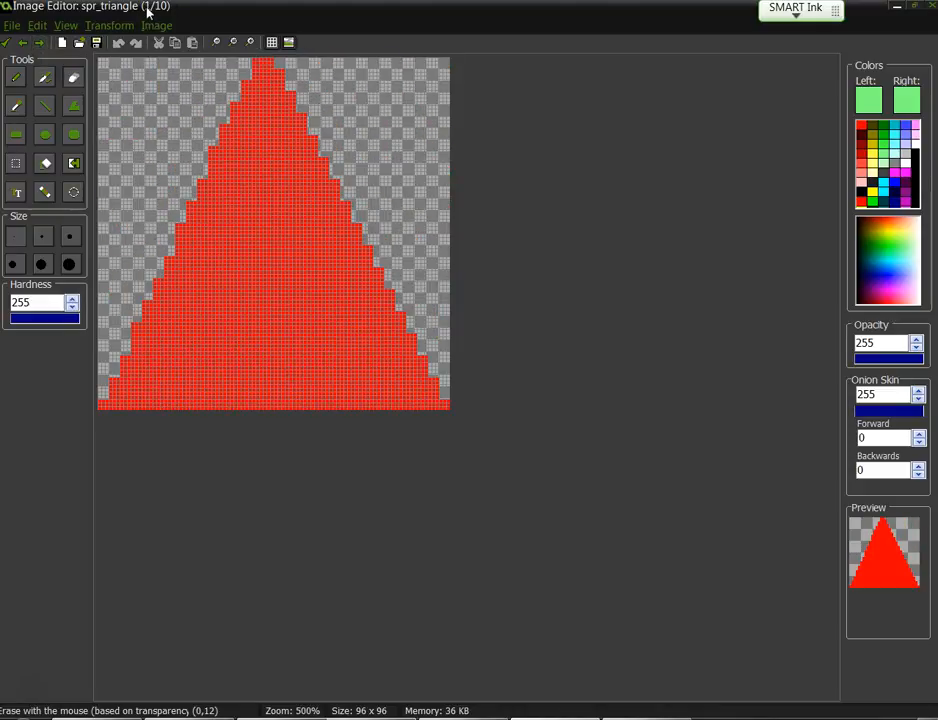
Step through the rotated triangle frames once more and return to the sprite editor.
{"action": "left_click", "coordinate": [44, 44]}
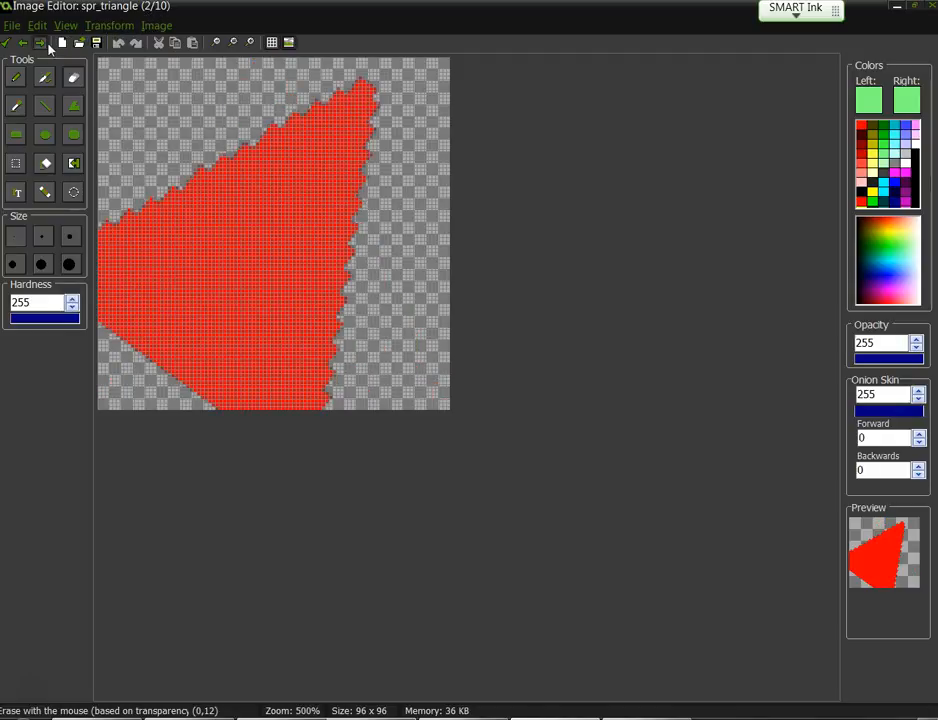
{"action": "left_click", "coordinate": [48, 45]}
{"action": "left_click", "coordinate": [48, 45]}
{"action": "left_click", "coordinate": [48, 45]}
{"action": "left_click", "coordinate": [48, 45]}
{"action": "left_click", "coordinate": [48, 45]}
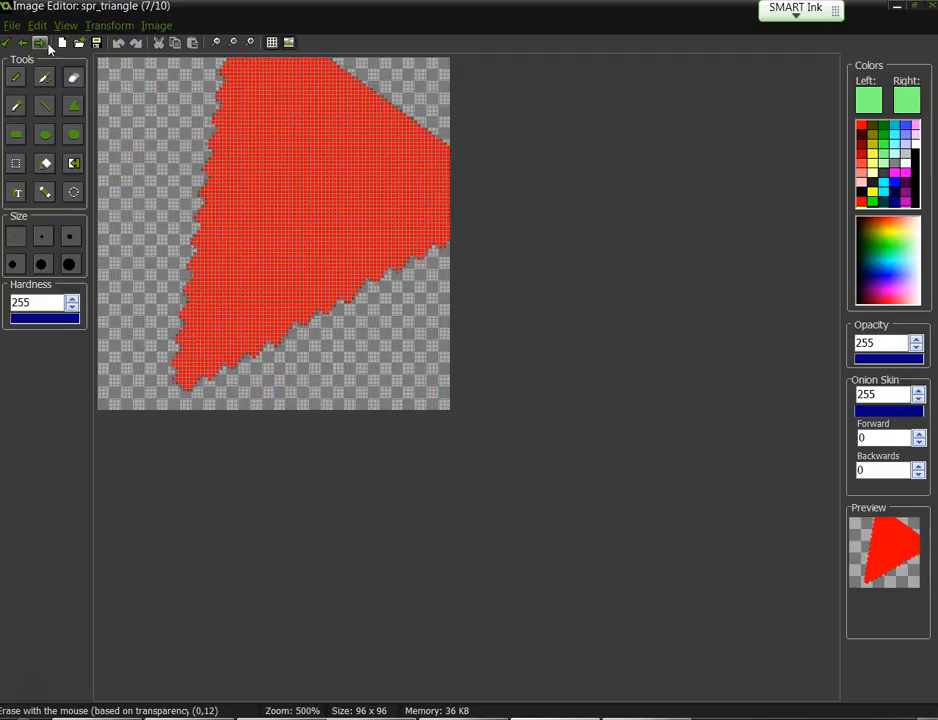
{"action": "left_click", "coordinate": [48, 45]}
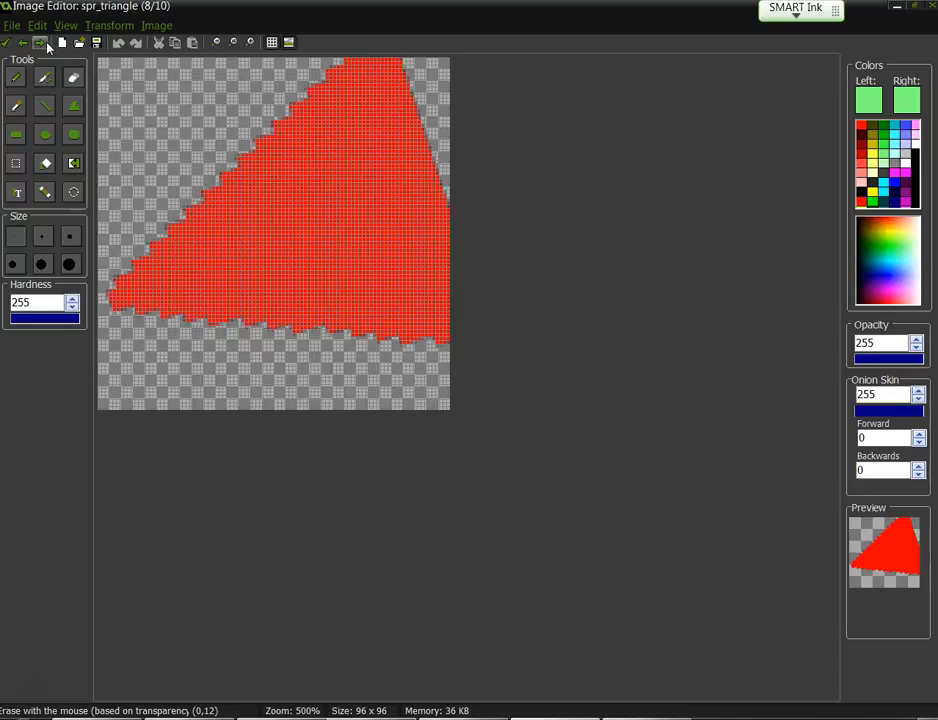
{"action": "left_click", "coordinate": [48, 45]}
{"action": "left_click", "coordinate": [7, 43]}
Inspect image 1 enlarged in the image editor and return to the frame overview.
{"action": "left_click", "coordinate": [423, 174]}
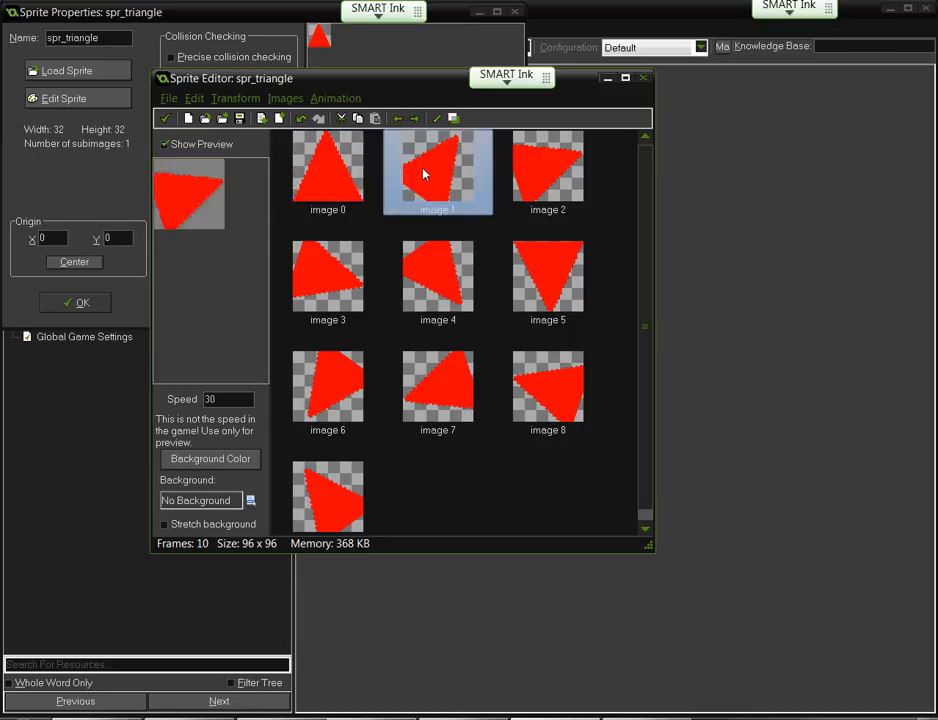
{"action": "double_click", "coordinate": [423, 174]}
{"action": "scroll", "coordinate": [123, 100], "scroll_direction": "up", "scroll_amount": 3}
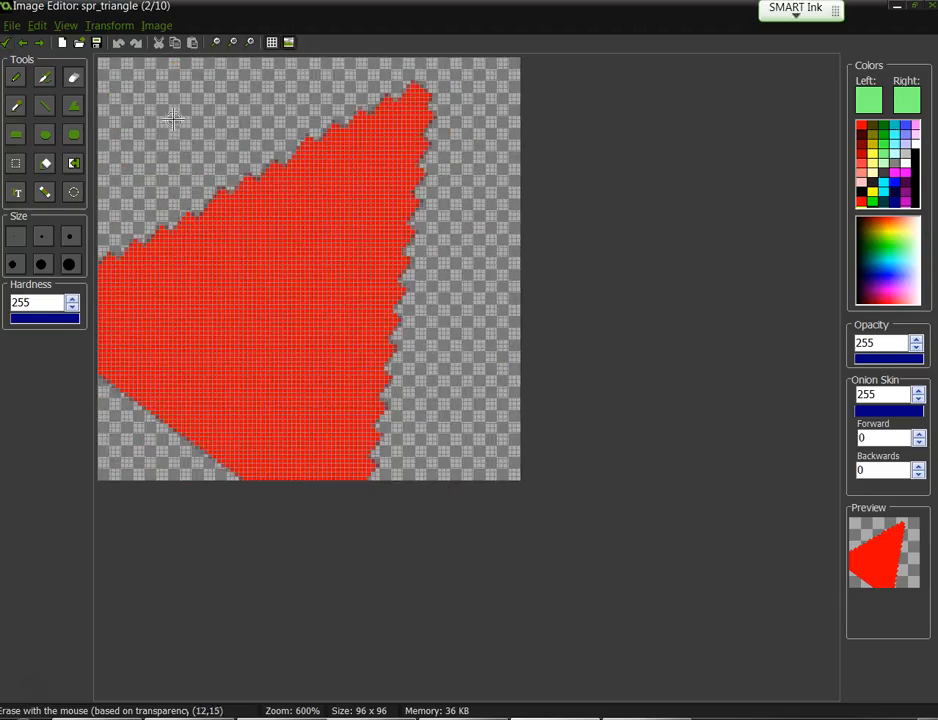
{"action": "left_click", "coordinate": [7, 43]}
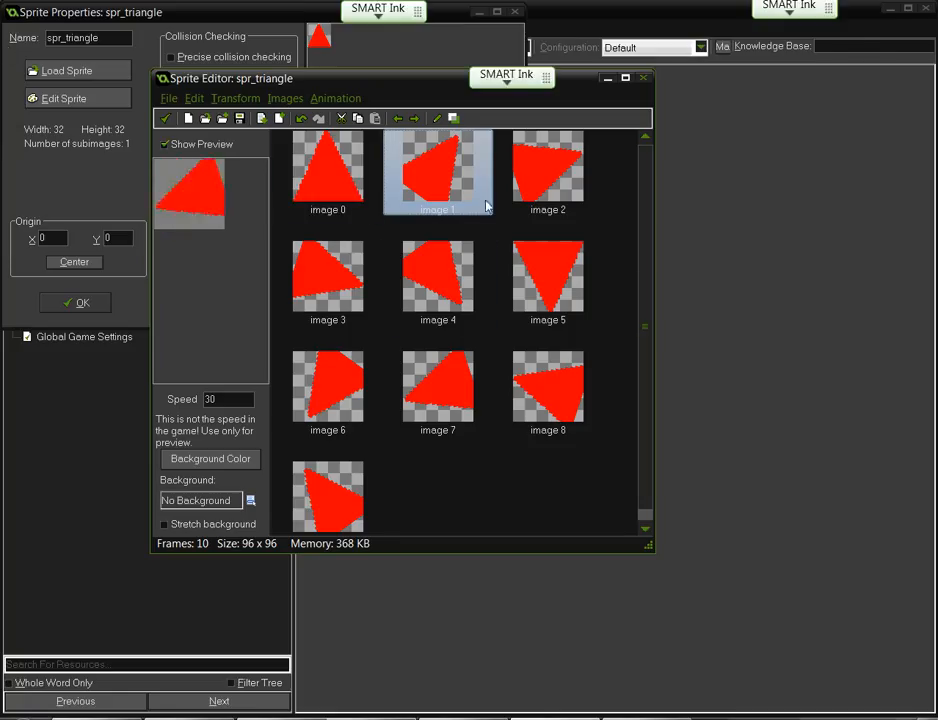
Open image 2 enlarged in the image editor and browse the frames forward and backward, ending on the first frame.
{"action": "left_click", "coordinate": [528, 184]}
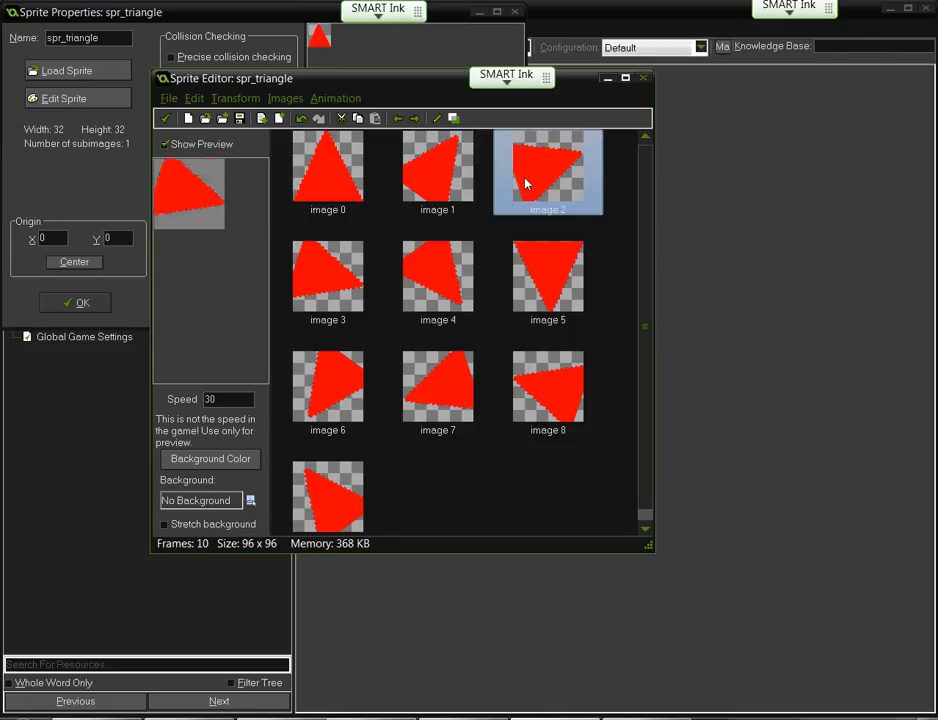
{"action": "double_click", "coordinate": [588, 180]}
{"action": "scroll", "coordinate": [297, 184], "scroll_direction": "up", "scroll_amount": 4}
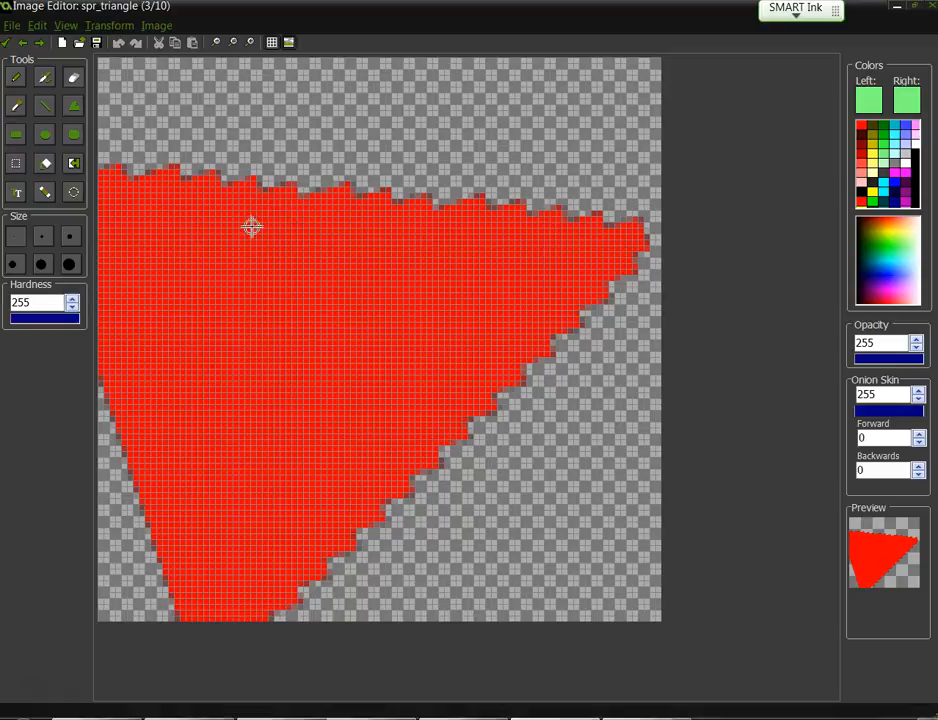
{"action": "left_click", "coordinate": [40, 43]}
{"action": "left_click", "coordinate": [40, 43]}
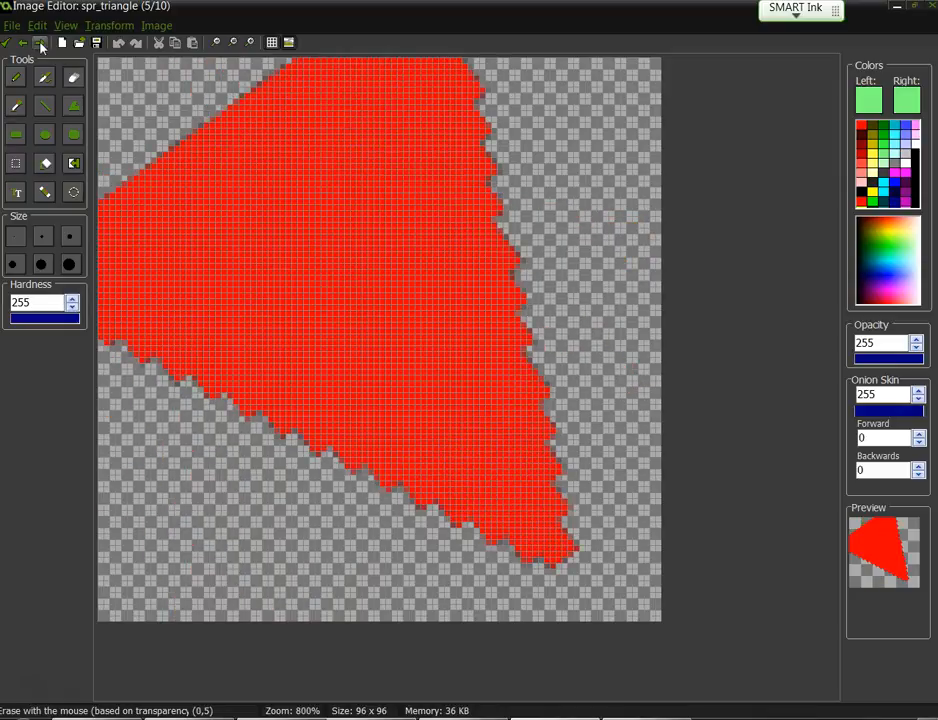
{"action": "left_click", "coordinate": [40, 43]}
{"action": "left_click", "coordinate": [22, 43]}
{"action": "left_click", "coordinate": [22, 43]}
{"action": "left_click", "coordinate": [22, 43]}
{"action": "left_click", "coordinate": [22, 43]}
{"action": "left_click", "coordinate": [22, 43]}
{"action": "left_click", "coordinate": [22, 43]}
{"action": "left_click", "coordinate": [40, 43]}
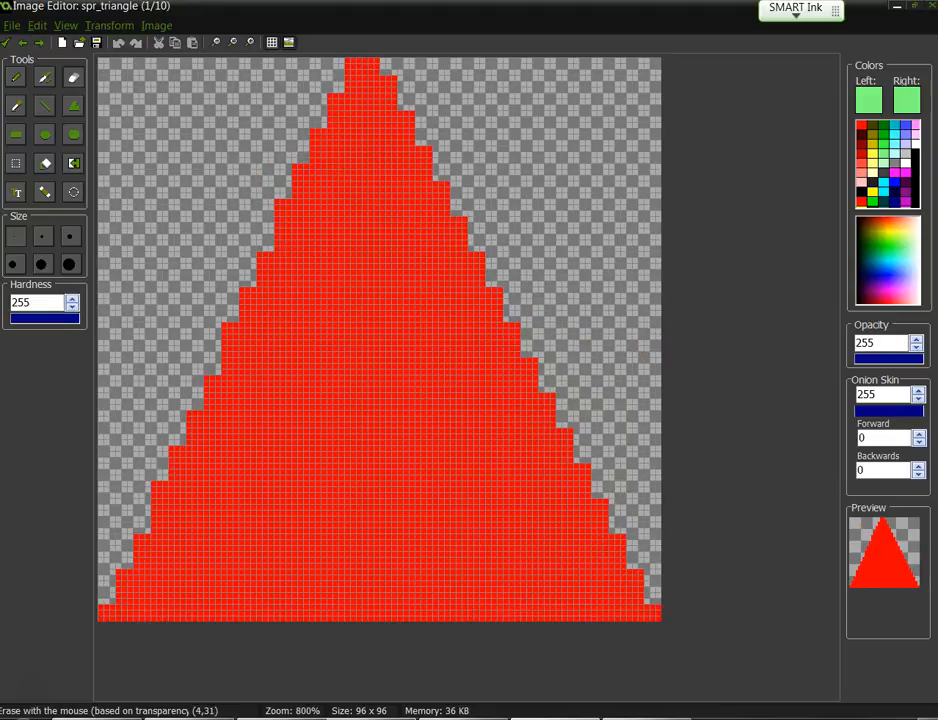
{"action": "left_click", "coordinate": [155, 25]}
{"action": "mouse_move", "coordinate": [66, 25]}
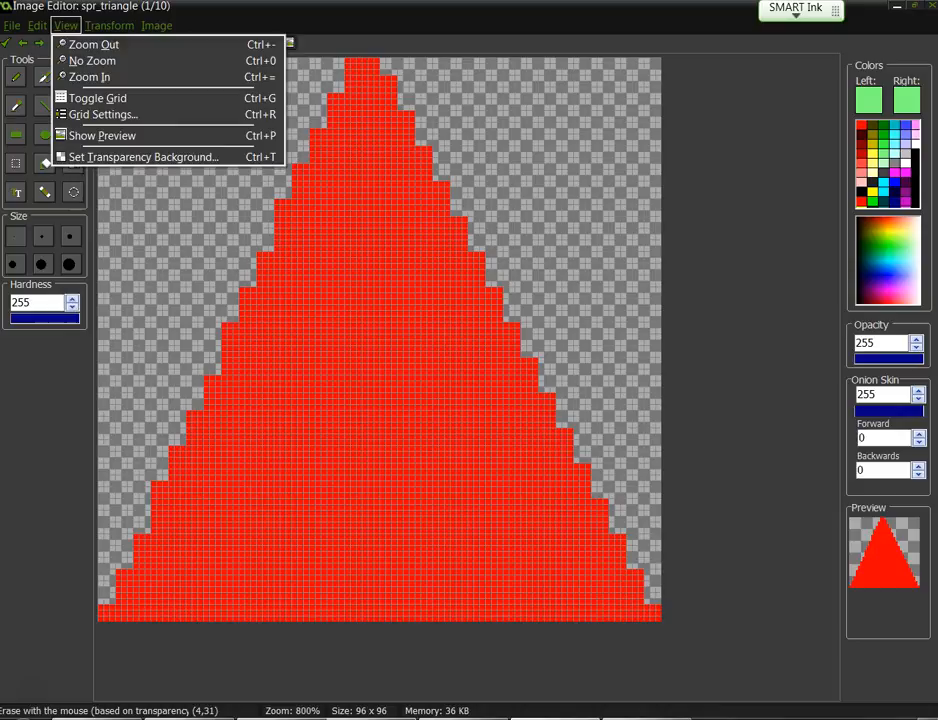
{"action": "mouse_move", "coordinate": [156, 25]}
{"action": "left_click", "coordinate": [285, 24]}
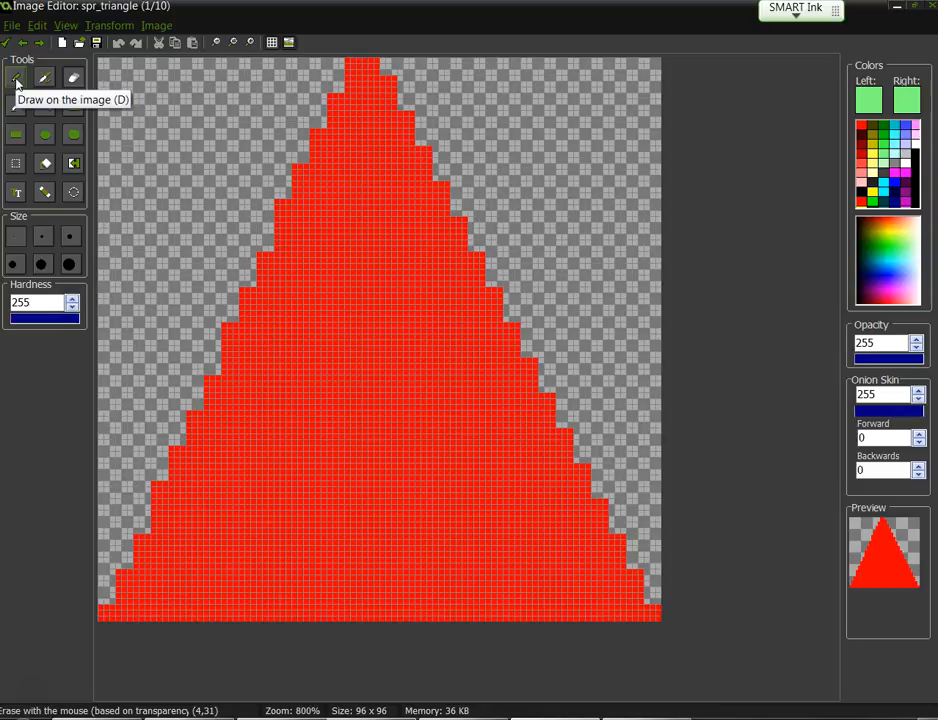
Activate the Draw tool and try several palette colors for the left color, ending on bright green.
{"action": "left_click", "coordinate": [16, 80]}
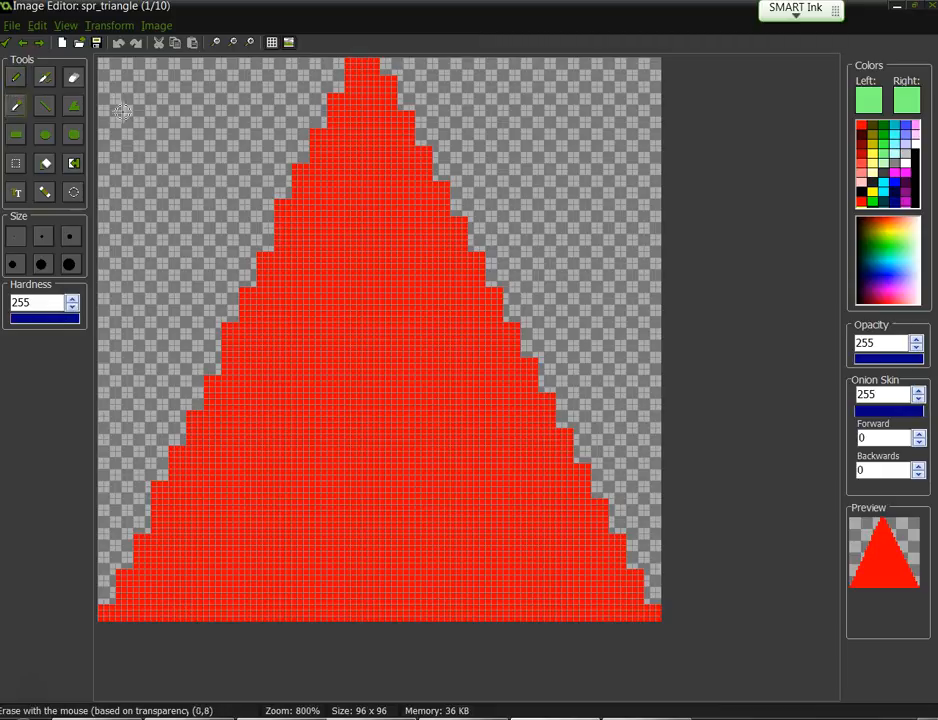
{"action": "left_click", "coordinate": [16, 77]}
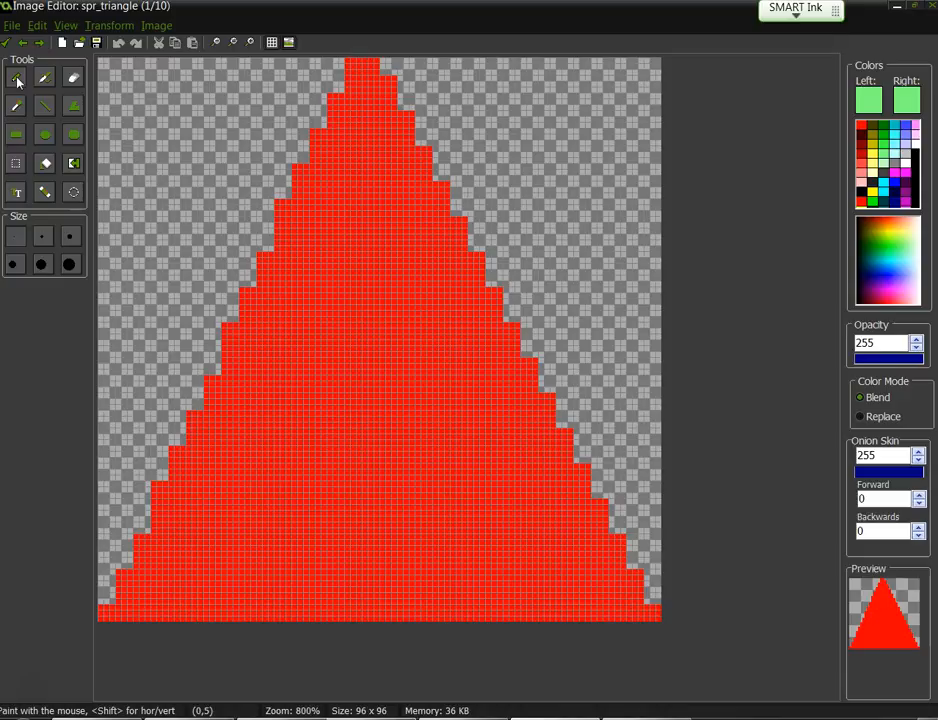
{"action": "left_click", "coordinate": [879, 124]}
{"action": "left_click", "coordinate": [862, 133]}
{"action": "left_click", "coordinate": [914, 160]}
{"action": "left_click", "coordinate": [893, 152]}
{"action": "left_click", "coordinate": [903, 140]}
{"action": "left_click", "coordinate": [904, 132]}
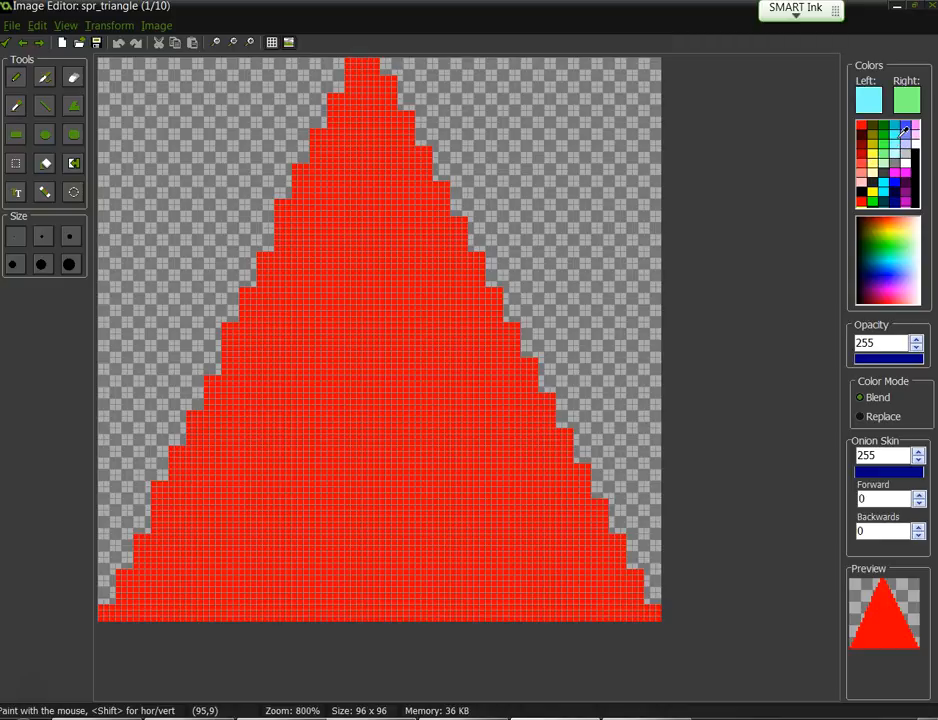
{"action": "left_click", "coordinate": [891, 136]}
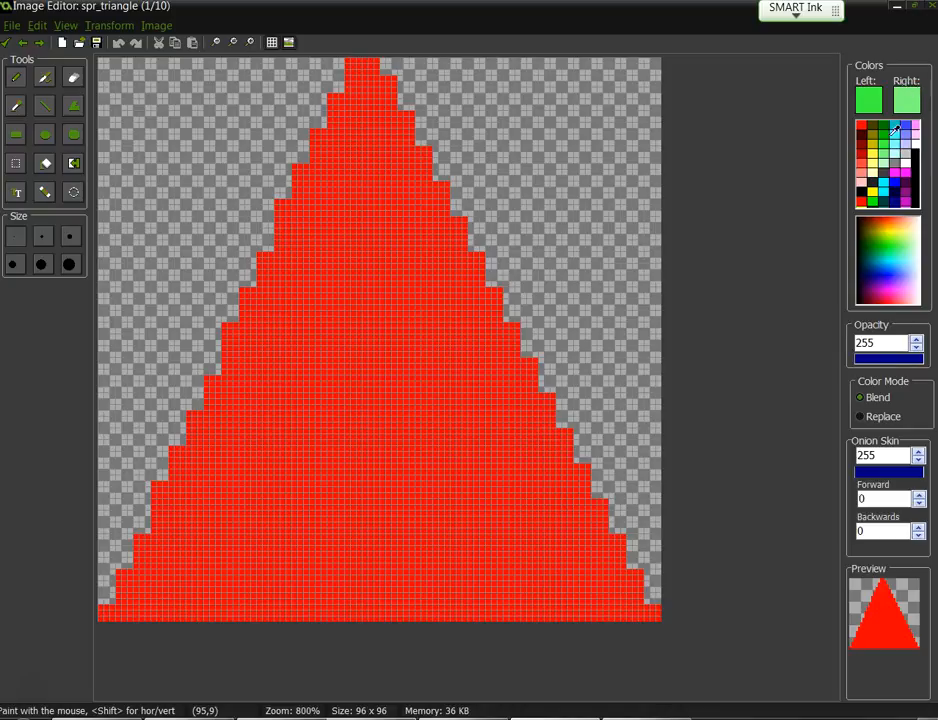
Try several palette colors for the right color, ending on medium blue.
{"action": "right_click", "coordinate": [877, 147]}
{"action": "right_click", "coordinate": [863, 146]}
{"action": "right_click", "coordinate": [863, 171]}
{"action": "right_click", "coordinate": [885, 178]}
{"action": "right_click", "coordinate": [908, 160]}
{"action": "right_click", "coordinate": [906, 190]}
{"action": "right_click", "coordinate": [893, 184]}
{"action": "right_click", "coordinate": [878, 180]}
{"action": "right_click", "coordinate": [899, 172]}
{"action": "right_click", "coordinate": [905, 138]}
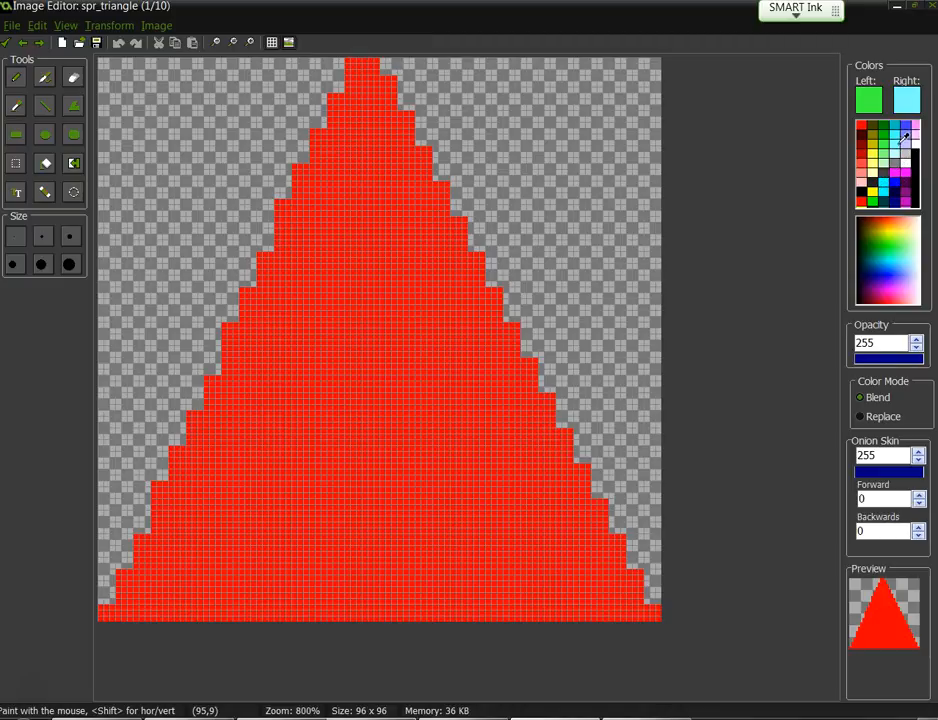
{"action": "right_click", "coordinate": [894, 133]}
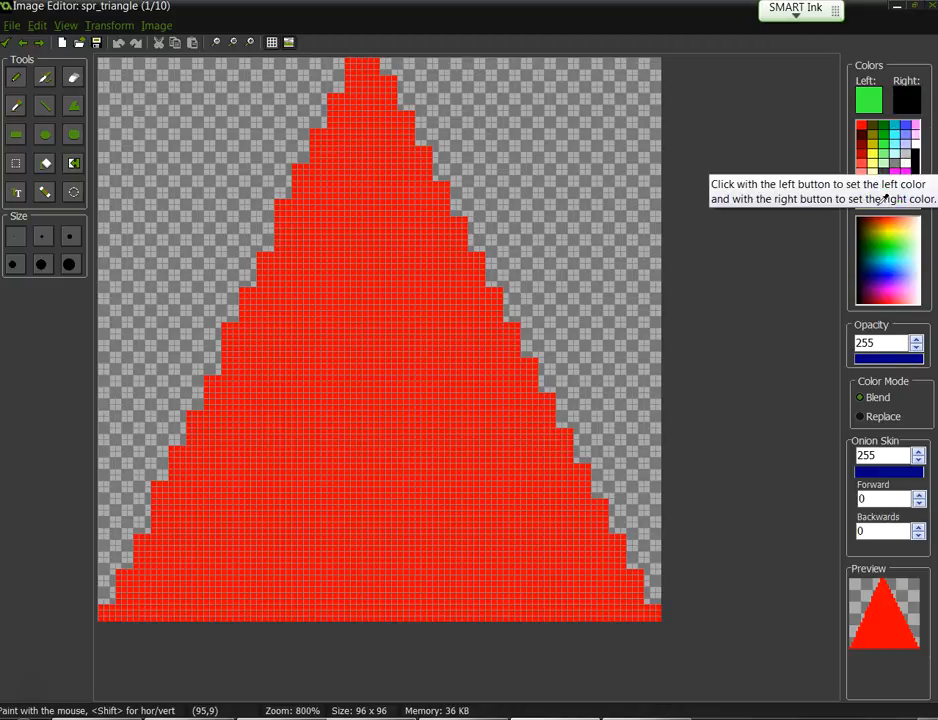
{"action": "right_click", "coordinate": [875, 149]}
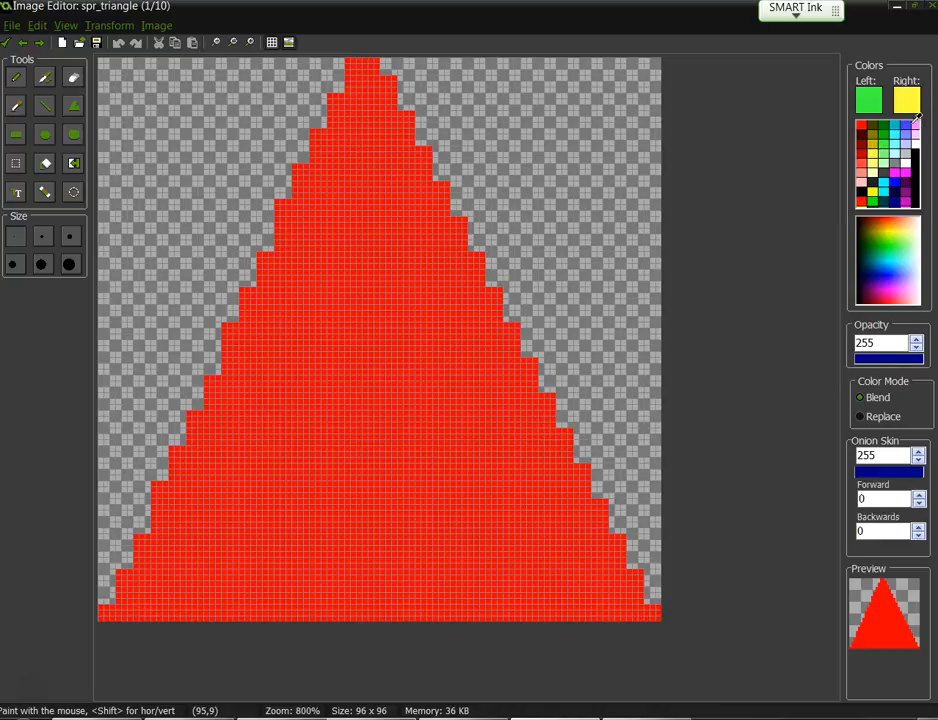
{"action": "right_click", "coordinate": [908, 124]}
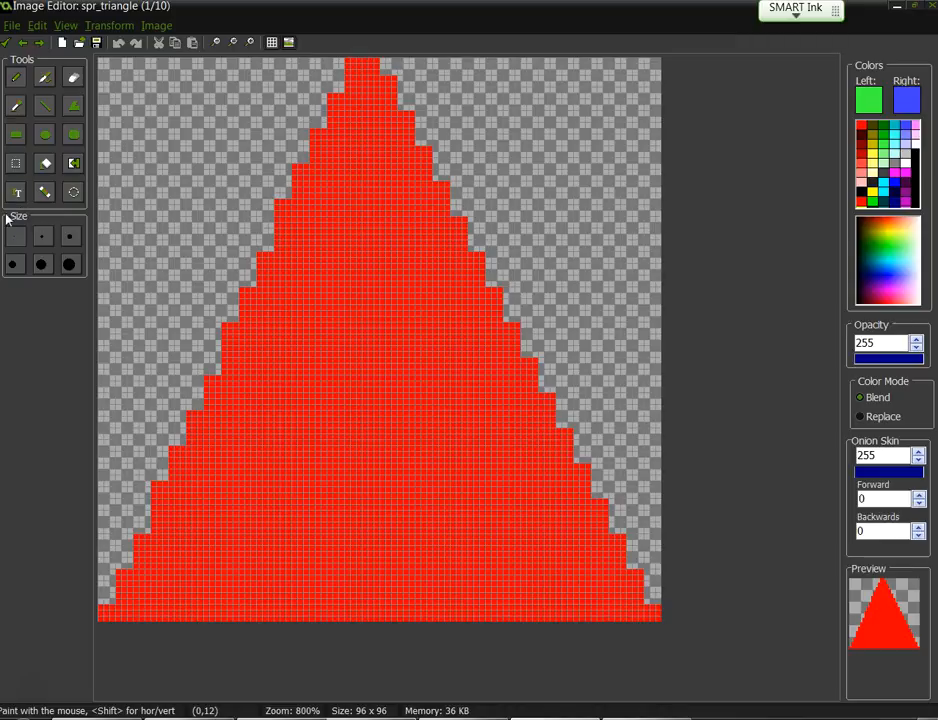
Scribble a green and a blue vertical patch side by side in the empty area beside the triangle's upper part, using the smallest brush.
{"action": "left_click", "coordinate": [135, 106]}
{"action": "mouse_move", "coordinate": [135, 106]}
{"action": "left_mouse_down"}
{"action": "mouse_move", "coordinate": [130, 255]}
{"action": "mouse_move", "coordinate": [141, 108]}
{"action": "mouse_move", "coordinate": [149, 227]}
{"action": "mouse_move", "coordinate": [149, 169]}
{"action": "mouse_move", "coordinate": [160, 221]}
{"action": "mouse_move", "coordinate": [154, 128]}
{"action": "left_mouse_up"}
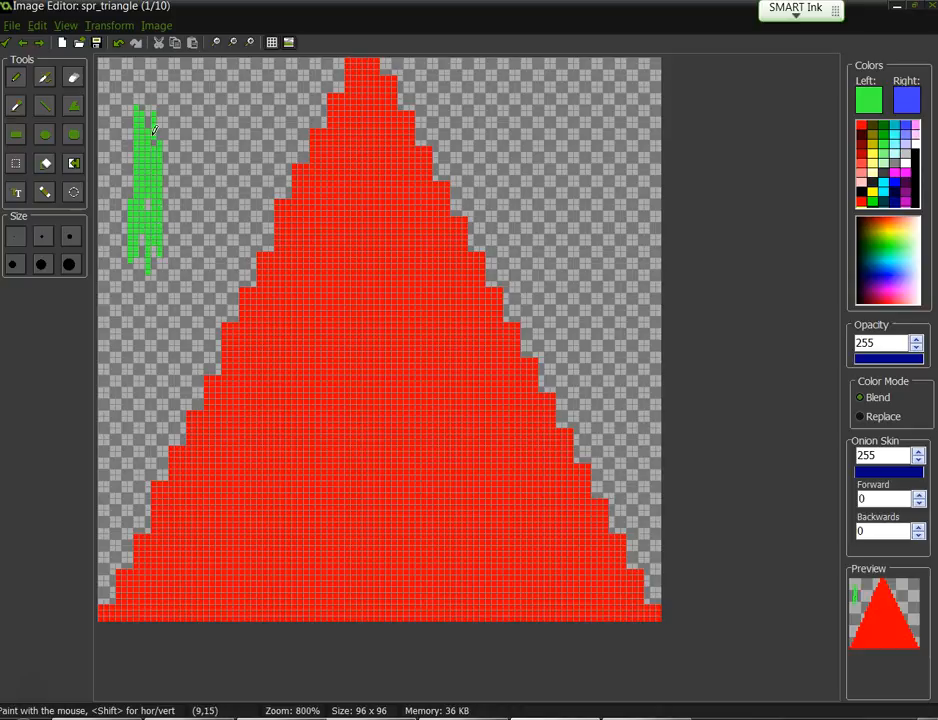
{"action": "mouse_move", "coordinate": [183, 110]}
{"action": "right_mouse_down"}
{"action": "mouse_move", "coordinate": [182, 199]}
{"action": "mouse_move", "coordinate": [188, 175]}
{"action": "mouse_move", "coordinate": [197, 228]}
{"action": "mouse_move", "coordinate": [200, 118]}
{"action": "mouse_move", "coordinate": [199, 220]}
{"action": "right_mouse_up"}
{"action": "mouse_move", "coordinate": [199, 149]}
{"action": "right_mouse_down"}
{"action": "mouse_move", "coordinate": [200, 218]}
{"action": "mouse_move", "coordinate": [207, 113]}
{"action": "mouse_move", "coordinate": [212, 214]}
{"action": "mouse_move", "coordinate": [218, 125]}
{"action": "mouse_move", "coordinate": [210, 181]}
{"action": "right_mouse_up"}
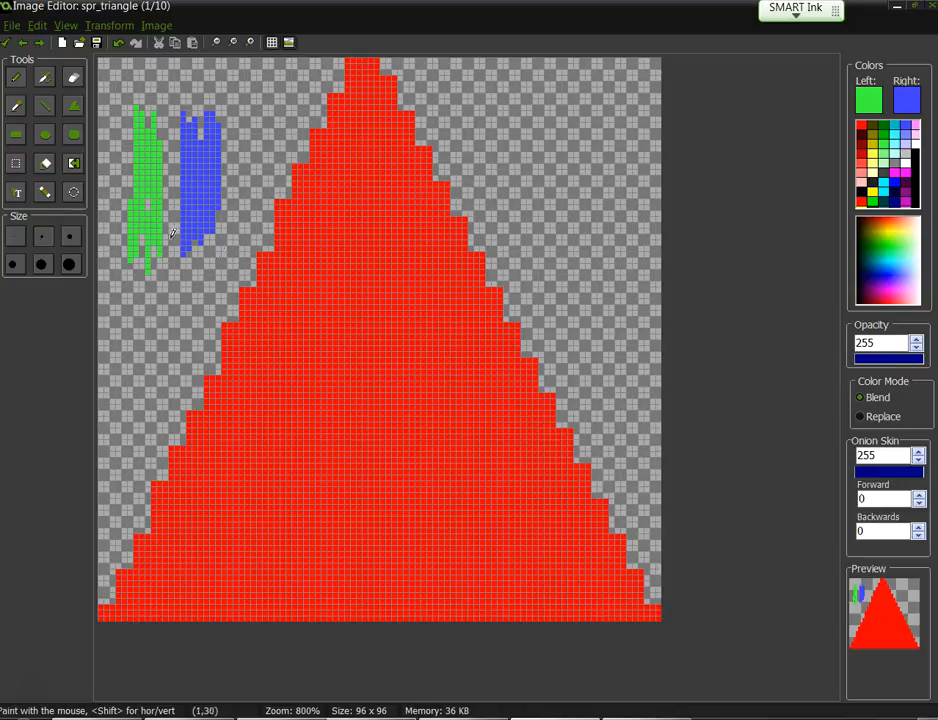
Paint green and blue strokes over the triangle and the empty area beside it, using progressively larger brush sizes up to the largest.
{"action": "mouse_move", "coordinate": [123, 302]}
{"action": "left_mouse_down"}
{"action": "mouse_move", "coordinate": [179, 305]}
{"action": "mouse_move", "coordinate": [126, 332]}
{"action": "left_mouse_up"}
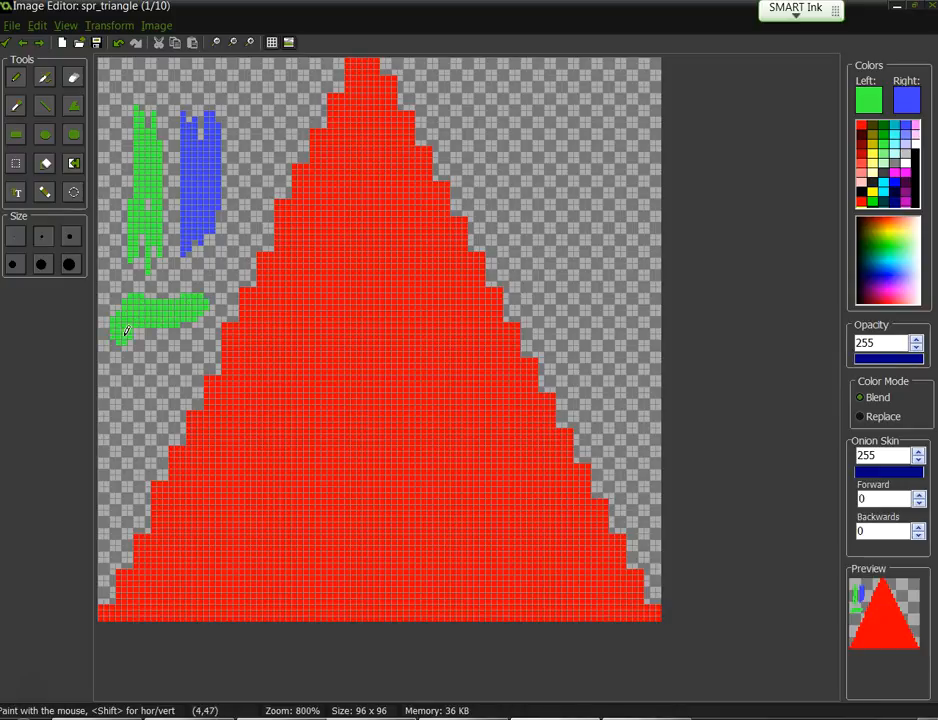
{"action": "mouse_move", "coordinate": [265, 290]}
{"action": "right_mouse_down"}
{"action": "mouse_move", "coordinate": [360, 304]}
{"action": "mouse_move", "coordinate": [348, 283]}
{"action": "mouse_move", "coordinate": [355, 298]}
{"action": "right_mouse_up"}
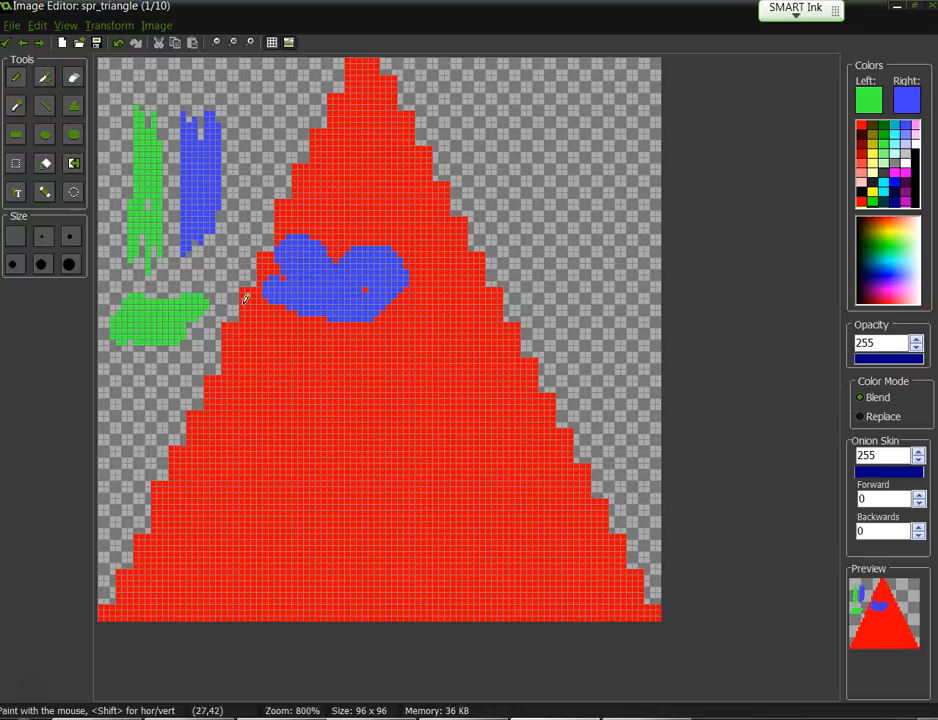
{"action": "left_click_drag", "start_coordinate": [128, 401], "coordinate": [281, 398]}
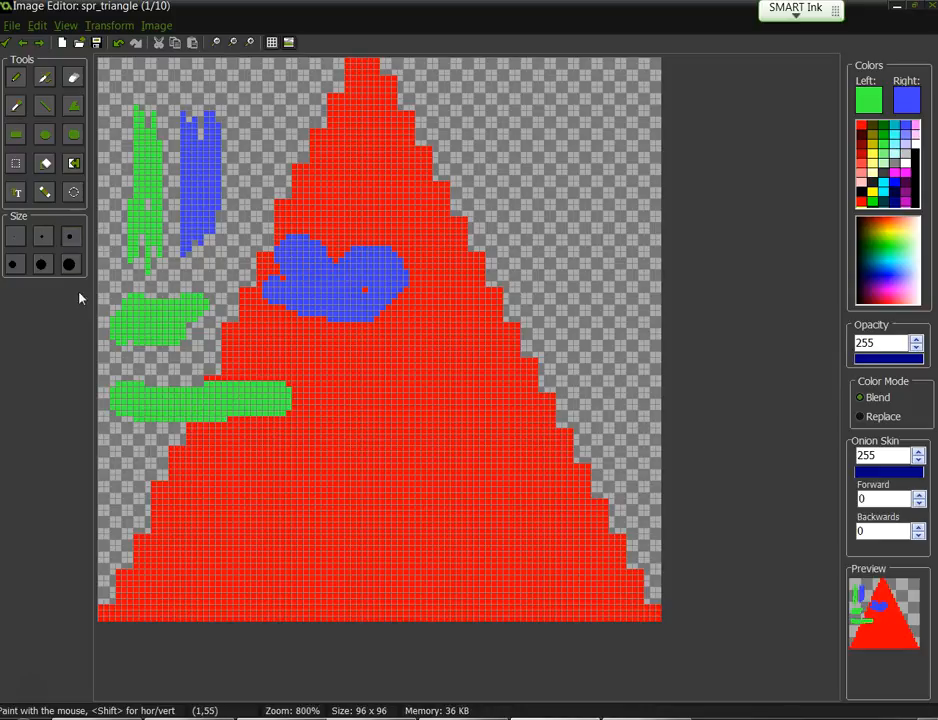
{"action": "left_click_drag", "start_coordinate": [124, 452], "coordinate": [265, 478]}
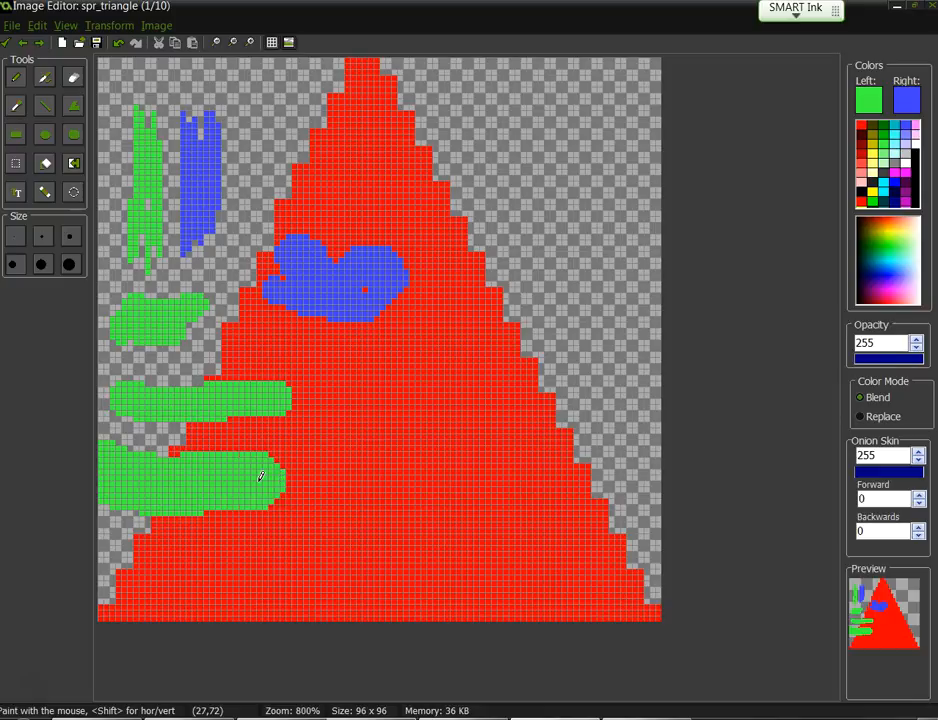
{"action": "left_click", "coordinate": [41, 264]}
{"action": "left_click_drag", "start_coordinate": [362, 418], "coordinate": [588, 416]}
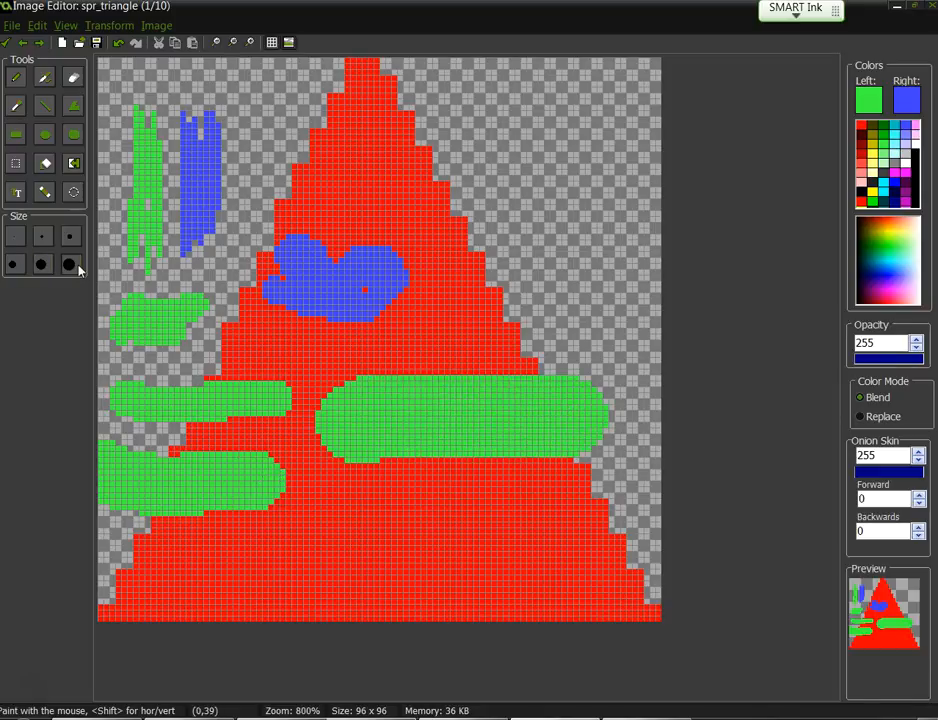
{"action": "left_click_drag", "start_coordinate": [340, 550], "coordinate": [592, 545]}
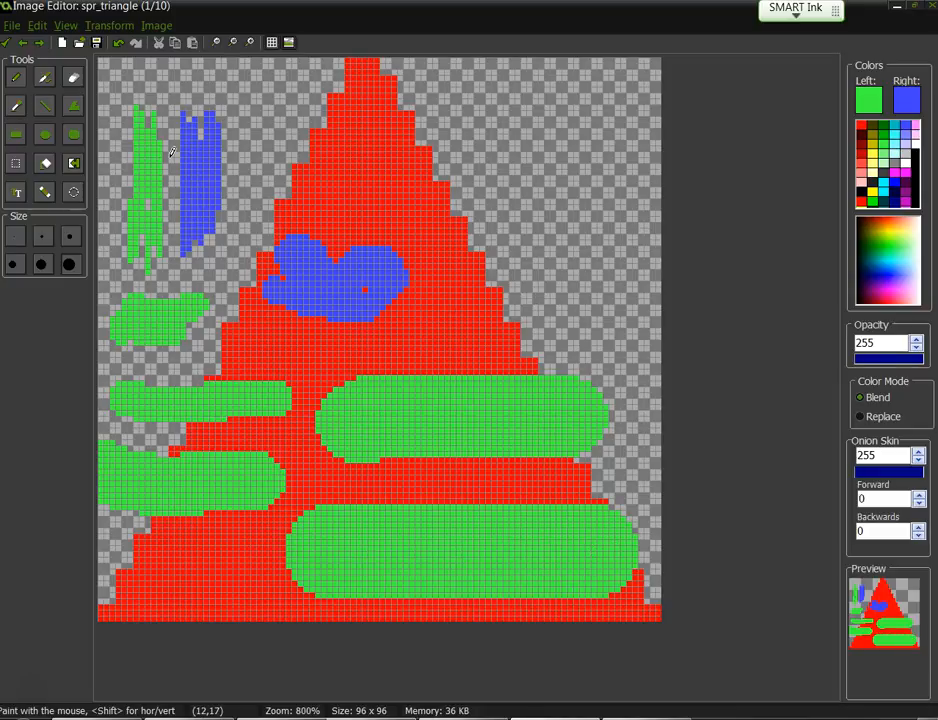
Undo all the green and blue strokes back to the plain red triangle.
{"action": "left_click", "coordinate": [117, 43]}
{"action": "left_click", "coordinate": [117, 43]}
{"action": "left_click", "coordinate": [117, 43]}
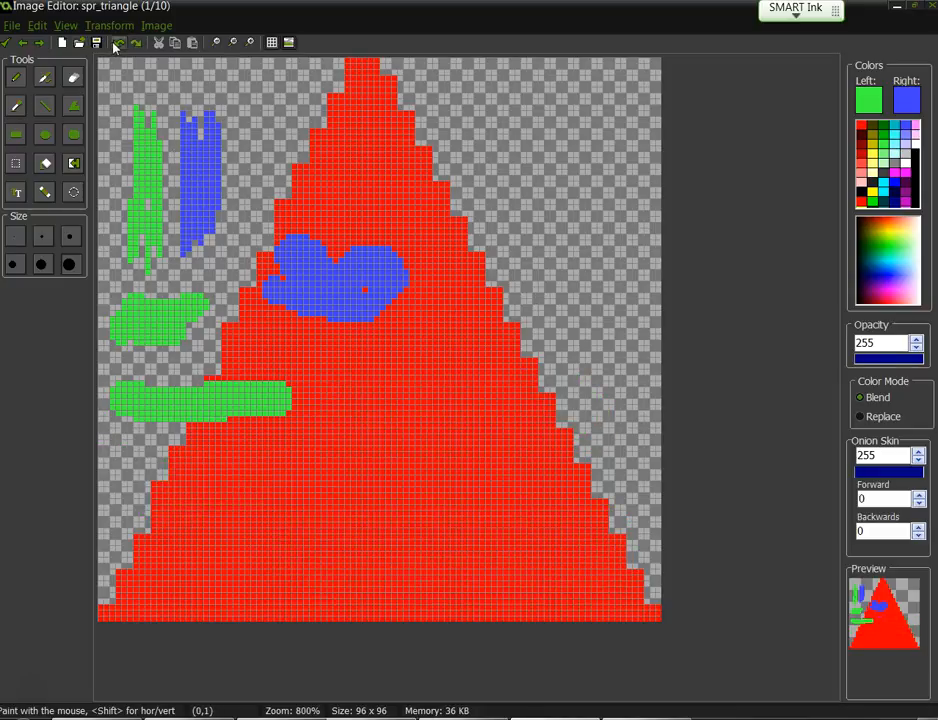
{"action": "left_click", "coordinate": [117, 43]}
{"action": "left_click", "coordinate": [117, 43]}
{"action": "left_click", "coordinate": [117, 43]}
{"action": "left_click", "coordinate": [117, 43]}
{"action": "left_click", "coordinate": [117, 43]}
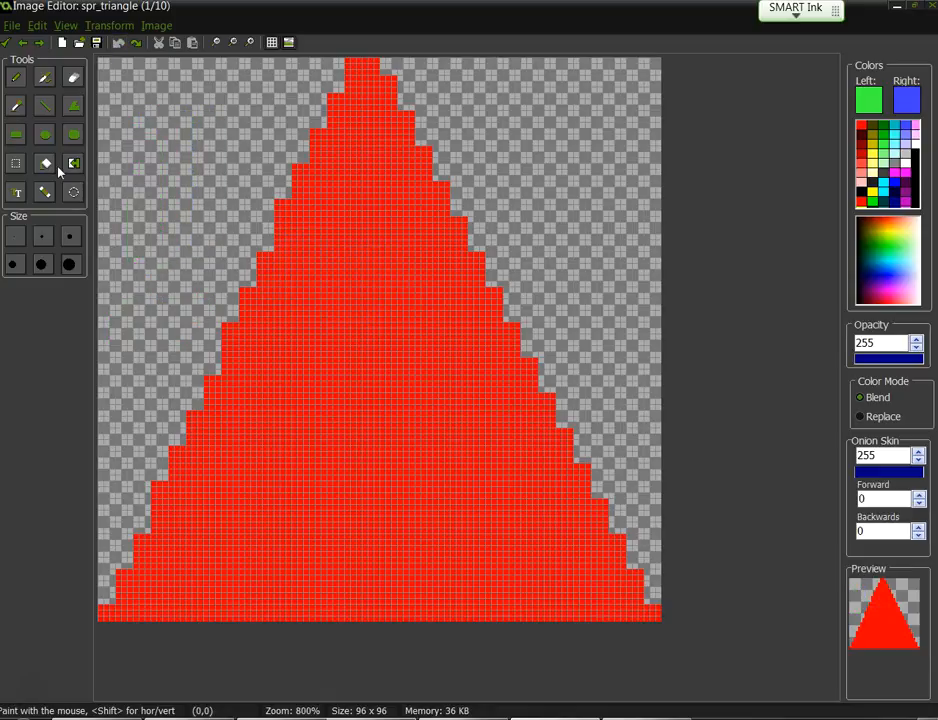
Try a large green spray stroke over the upper triangle with the Spray tool at hardness 255, and undo it.
{"action": "left_click", "coordinate": [44, 80]}
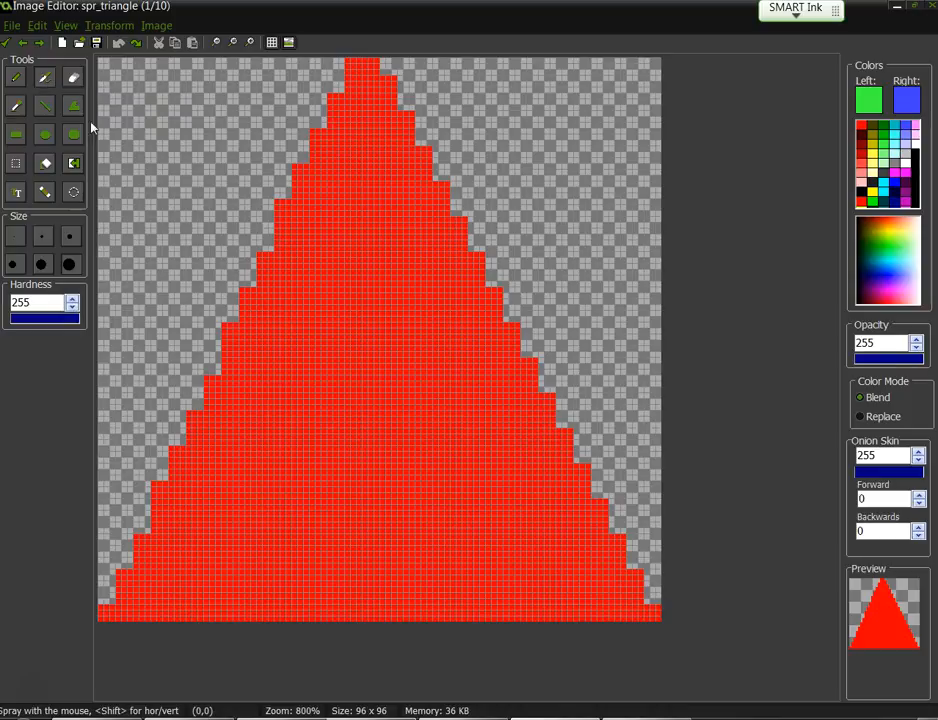
{"action": "mouse_move", "coordinate": [193, 109]}
{"action": "left_mouse_down"}
{"action": "mouse_move", "coordinate": [181, 117]}
{"action": "mouse_move", "coordinate": [199, 150]}
{"action": "mouse_move", "coordinate": [460, 290]}
{"action": "mouse_move", "coordinate": [475, 318]}
{"action": "mouse_move", "coordinate": [140, 297]}
{"action": "left_mouse_up"}
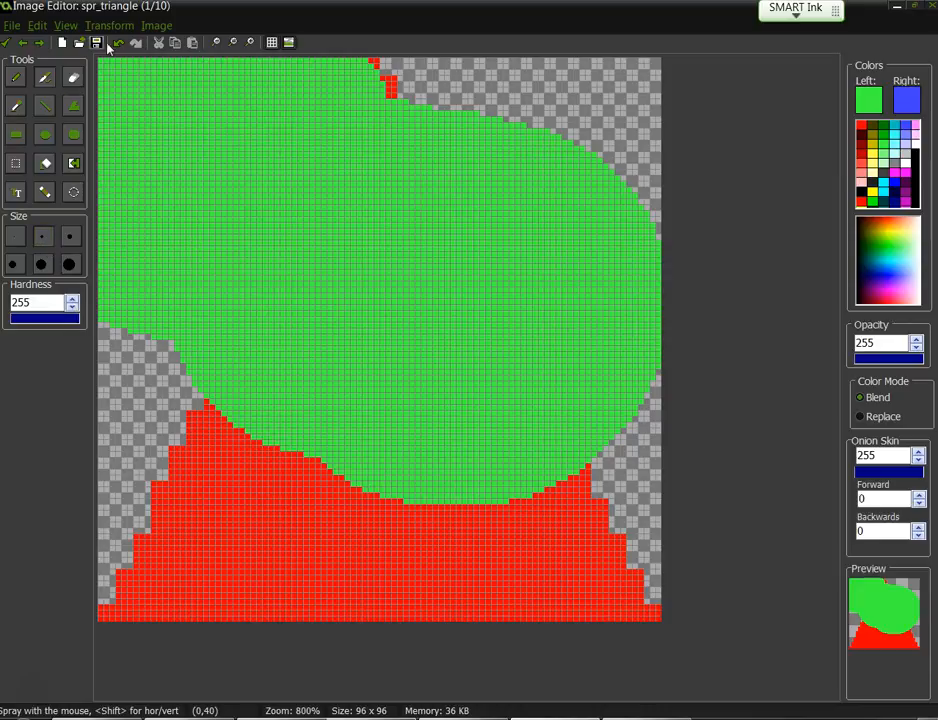
{"action": "key", "text": "ctrl+z"}
Spray a winding green stroke at hardness 255 with a smaller brush, plus a softer one at hardness 125 across the triangle's lower part.
{"action": "mouse_move", "coordinate": [167, 110]}
{"action": "left_mouse_down"}
{"action": "mouse_move", "coordinate": [235, 132]}
{"action": "mouse_move", "coordinate": [203, 197]}
{"action": "mouse_move", "coordinate": [133, 244]}
{"action": "mouse_move", "coordinate": [228, 270]}
{"action": "mouse_move", "coordinate": [302, 190]}
{"action": "mouse_move", "coordinate": [305, 118]}
{"action": "mouse_move", "coordinate": [405, 200]}
{"action": "mouse_move", "coordinate": [398, 304]}
{"action": "mouse_move", "coordinate": [292, 339]}
{"action": "mouse_move", "coordinate": [137, 369]}
{"action": "mouse_move", "coordinate": [221, 433]}
{"action": "mouse_move", "coordinate": [402, 404]}
{"action": "mouse_move", "coordinate": [482, 258]}
{"action": "mouse_move", "coordinate": [522, 152]}
{"action": "mouse_move", "coordinate": [569, 378]}
{"action": "left_mouse_up"}
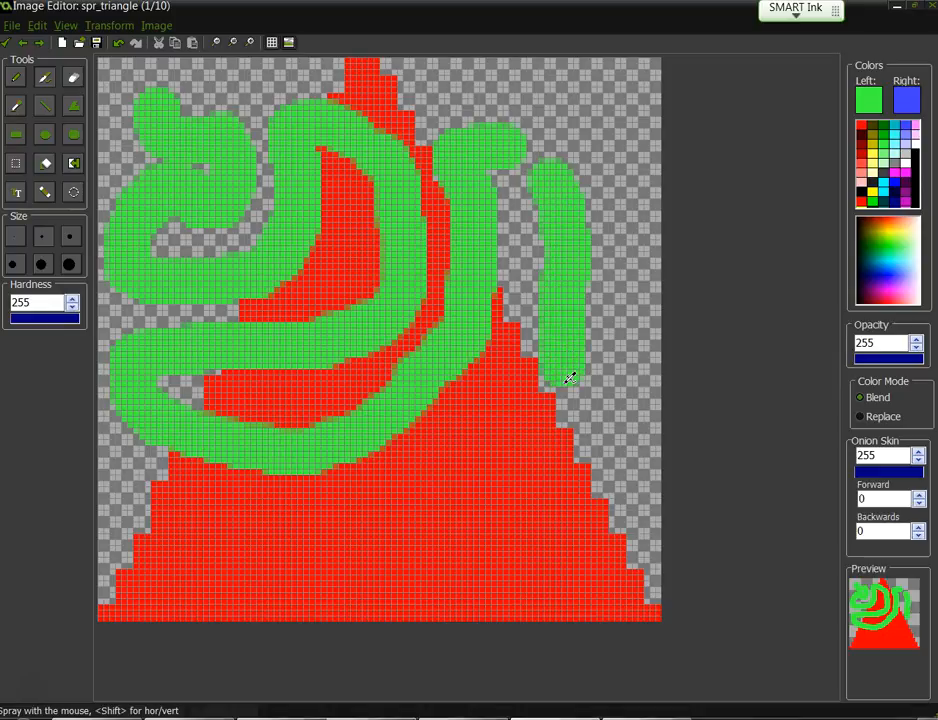
{"action": "left_click", "coordinate": [43, 320]}
{"action": "left_click_drag", "start_coordinate": [43, 322], "coordinate": [46, 324]}
{"action": "left_click", "coordinate": [45, 320]}
{"action": "mouse_move", "coordinate": [135, 537]}
{"action": "left_mouse_down"}
{"action": "mouse_move", "coordinate": [396, 526]}
{"action": "mouse_move", "coordinate": [482, 432]}
{"action": "mouse_move", "coordinate": [505, 425]}
{"action": "left_mouse_up"}
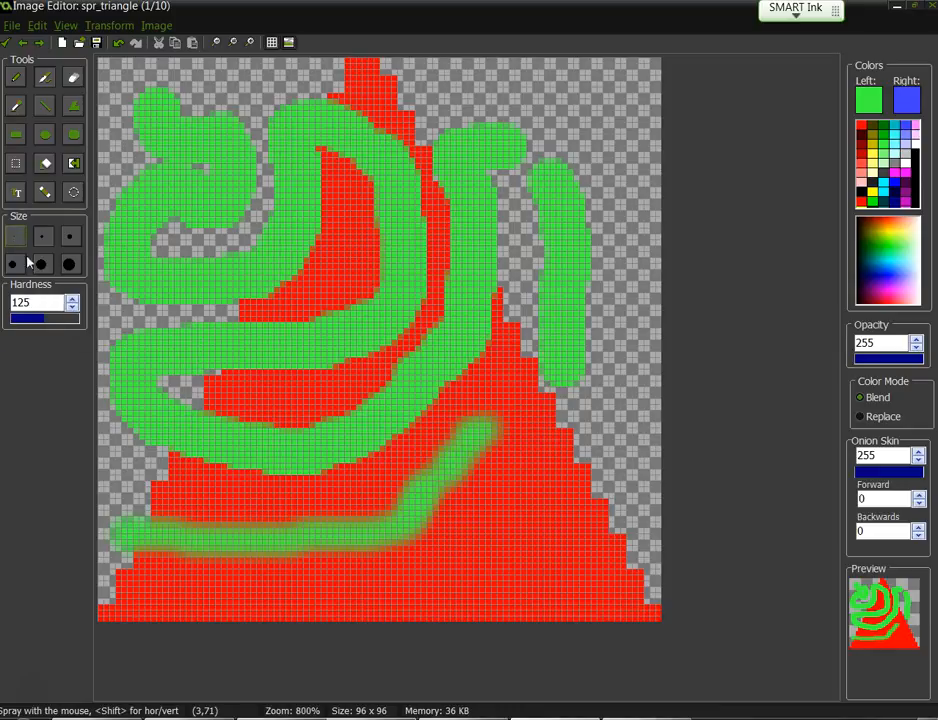
Spray a faint wavy green stroke near the triangle's base at hardness 22 and a thin one across its apex at hardness 225.
{"action": "left_click_drag", "start_coordinate": [17, 320], "coordinate": [18, 320]}
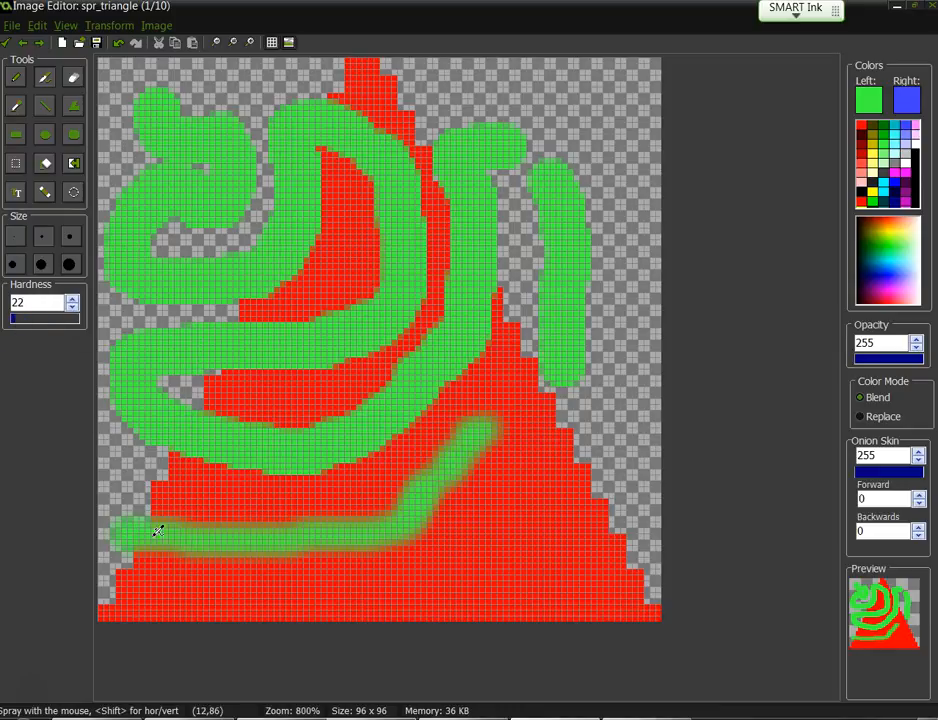
{"action": "mouse_move", "coordinate": [145, 589]}
{"action": "left_mouse_down"}
{"action": "mouse_move", "coordinate": [444, 586]}
{"action": "mouse_move", "coordinate": [536, 474]}
{"action": "mouse_move", "coordinate": [540, 521]}
{"action": "mouse_move", "coordinate": [597, 557]}
{"action": "mouse_move", "coordinate": [593, 515]}
{"action": "mouse_move", "coordinate": [558, 543]}
{"action": "mouse_move", "coordinate": [528, 511]}
{"action": "mouse_move", "coordinate": [534, 490]}
{"action": "mouse_move", "coordinate": [449, 577]}
{"action": "mouse_move", "coordinate": [132, 590]}
{"action": "mouse_move", "coordinate": [335, 598]}
{"action": "left_mouse_up"}
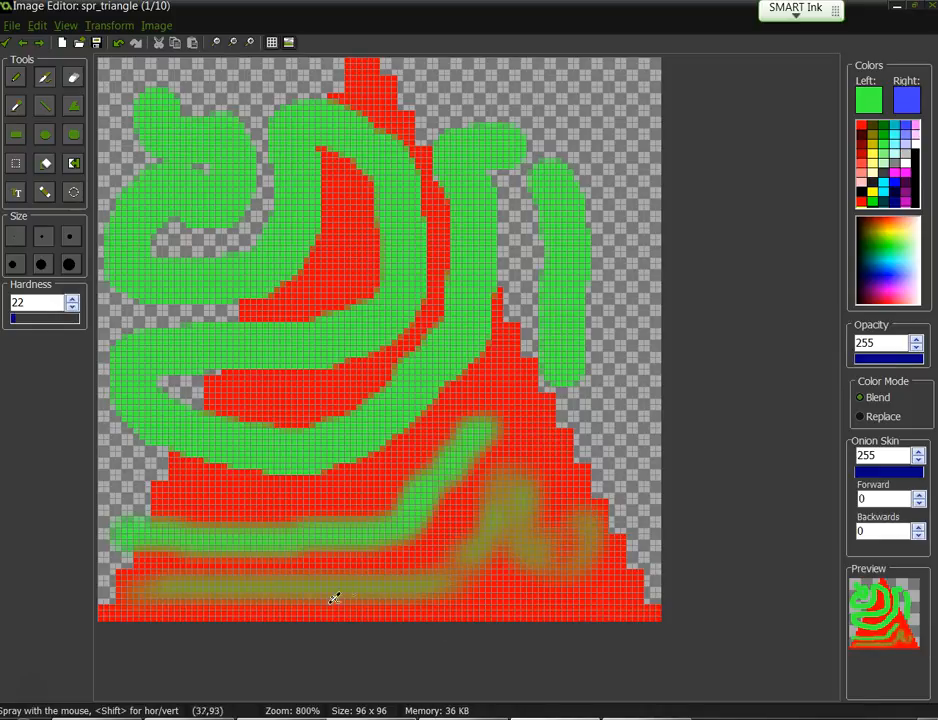
{"action": "left_click", "coordinate": [40, 308]}
{"action": "type", "text": "5"}
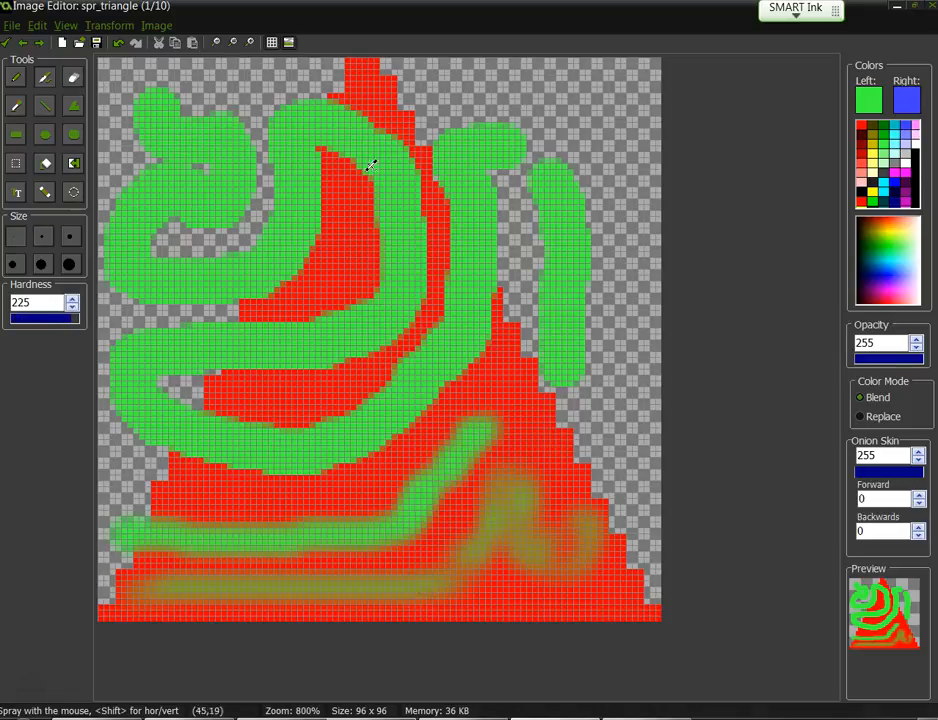
{"action": "left_click_drag", "start_coordinate": [500, 80], "coordinate": [322, 85]}
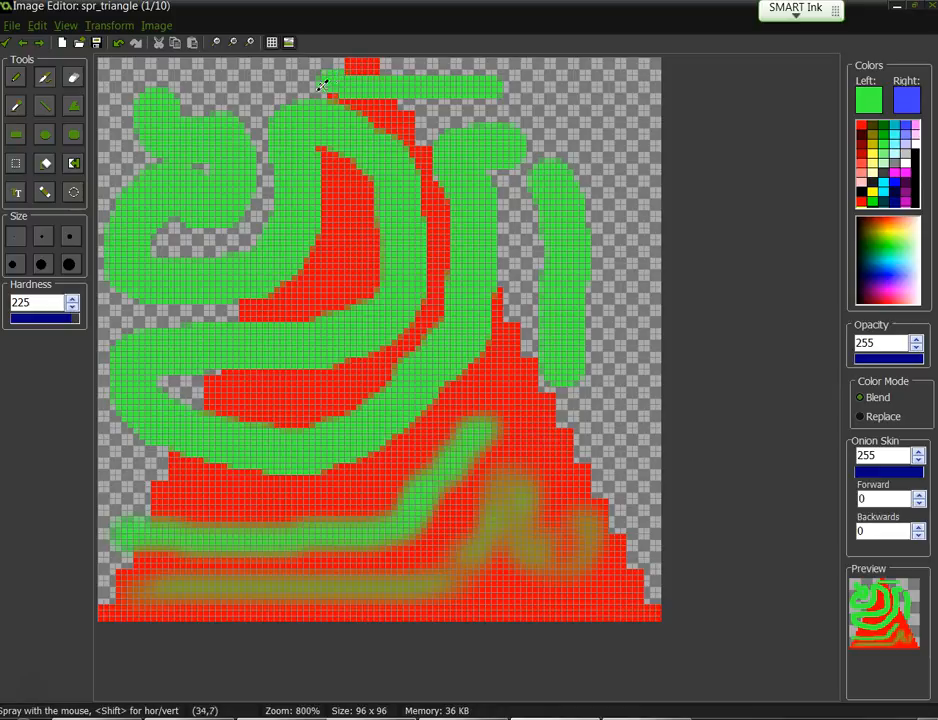
Spray green broadly over the upper triangle with the largest brush at hardness 236.
{"action": "left_click", "coordinate": [76, 318]}
{"action": "left_click", "coordinate": [69, 265]}
{"action": "mouse_move", "coordinate": [582, 142]}
{"action": "left_mouse_down"}
{"action": "mouse_move", "coordinate": [484, 184]}
{"action": "mouse_move", "coordinate": [337, 331]}
{"action": "left_mouse_up"}
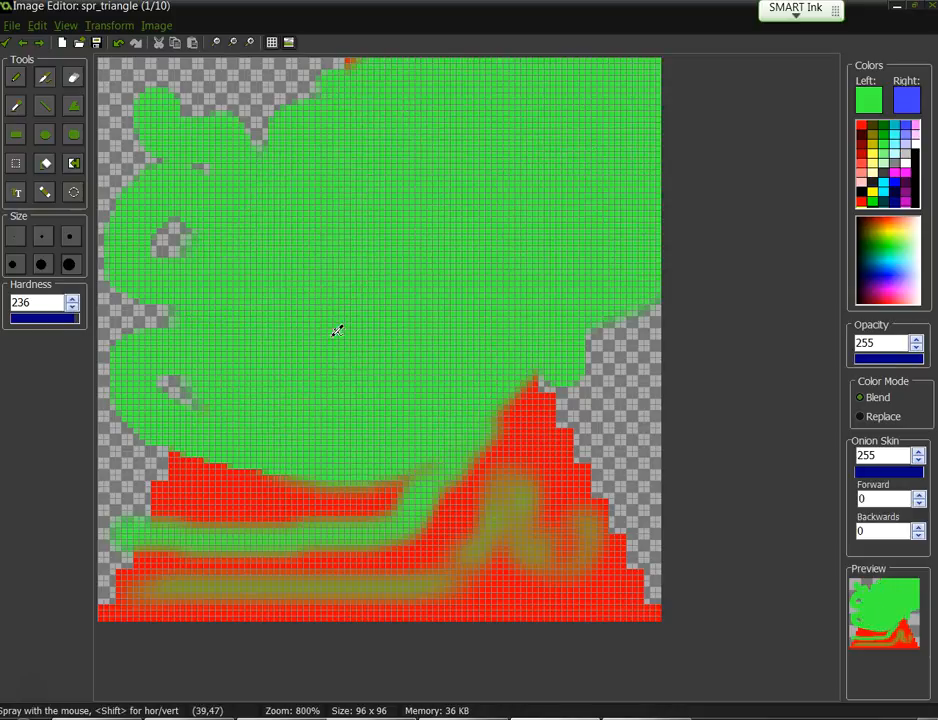
Undo all the sprayed strokes back to the plain red triangle.
{"action": "left_click", "coordinate": [118, 43]}
{"action": "left_click", "coordinate": [118, 43]}
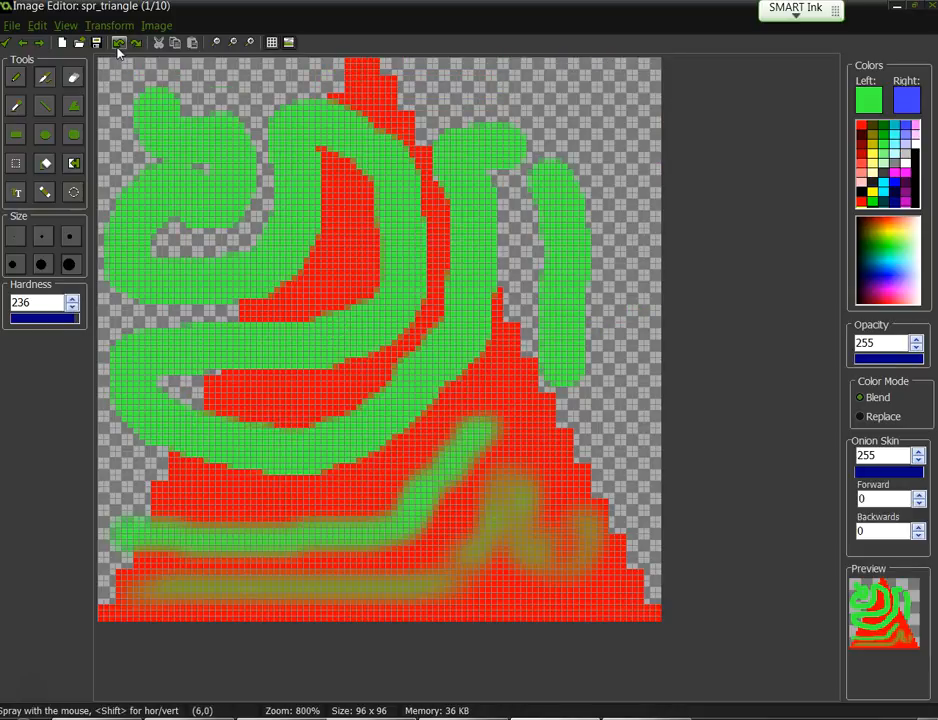
{"action": "left_click", "coordinate": [118, 43]}
{"action": "left_click", "coordinate": [118, 43]}
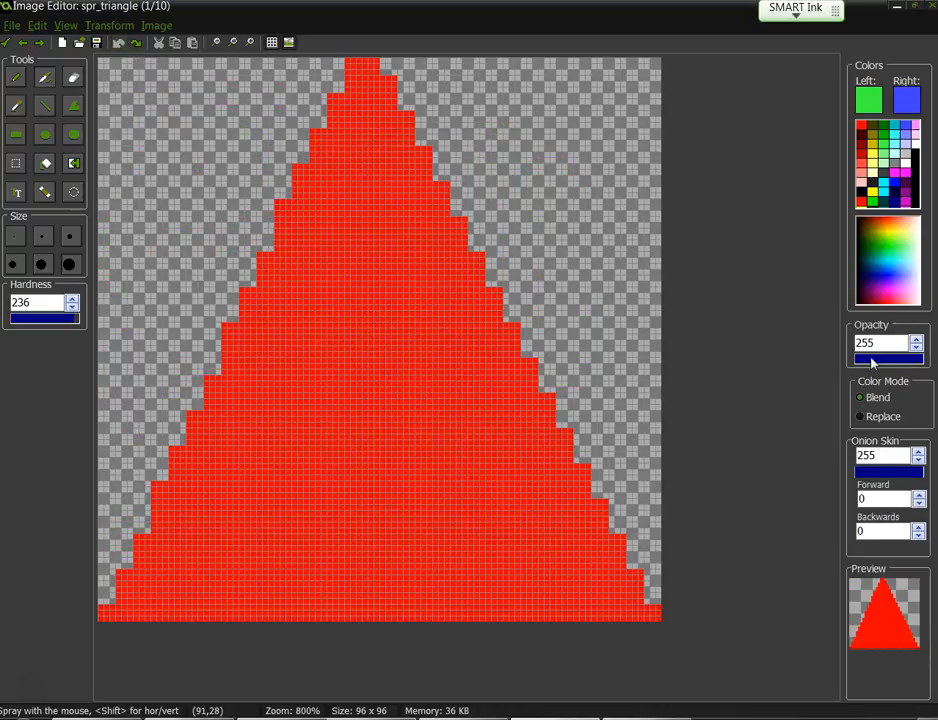
Switch back to the Draw tool and set the color mode to Replace.
{"action": "left_click", "coordinate": [17, 77]}
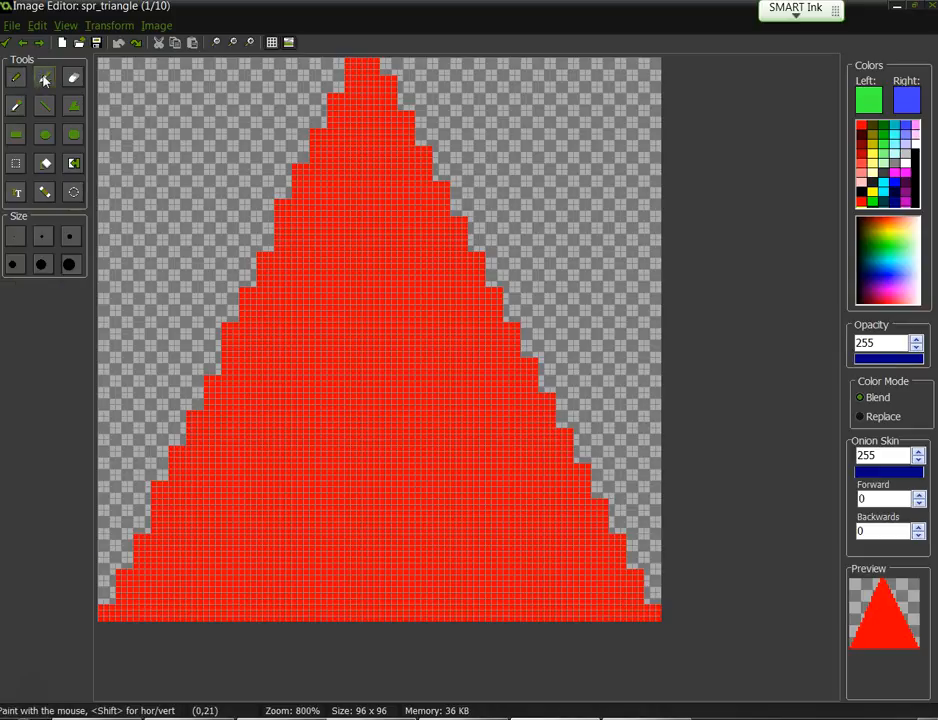
{"action": "left_click", "coordinate": [43, 78]}
{"action": "left_click", "coordinate": [18, 79]}
{"action": "left_click", "coordinate": [869, 418]}
{"action": "left_click", "coordinate": [869, 397]}
{"action": "left_click", "coordinate": [868, 415]}
{"action": "left_click", "coordinate": [868, 419]}
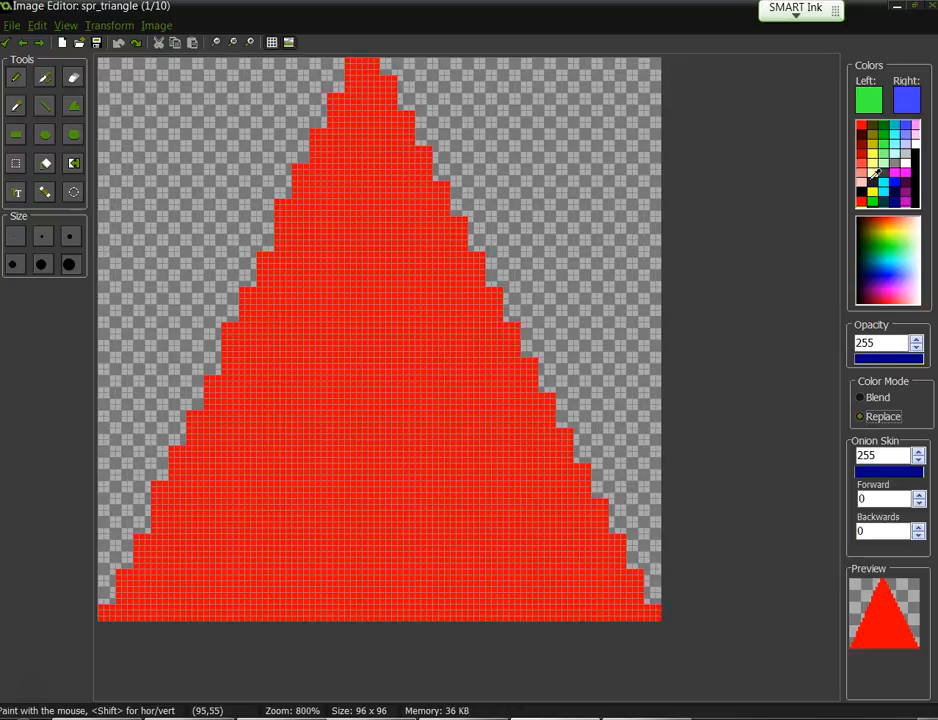
Try a thick green stroke across the triangle's upper part with the largest brush, and undo it.
{"action": "mouse_move", "coordinate": [215, 172]}
{"action": "left_mouse_down"}
{"action": "mouse_move", "coordinate": [467, 174]}
{"action": "mouse_move", "coordinate": [512, 241]}
{"action": "mouse_move", "coordinate": [312, 264]}
{"action": "left_mouse_up"}
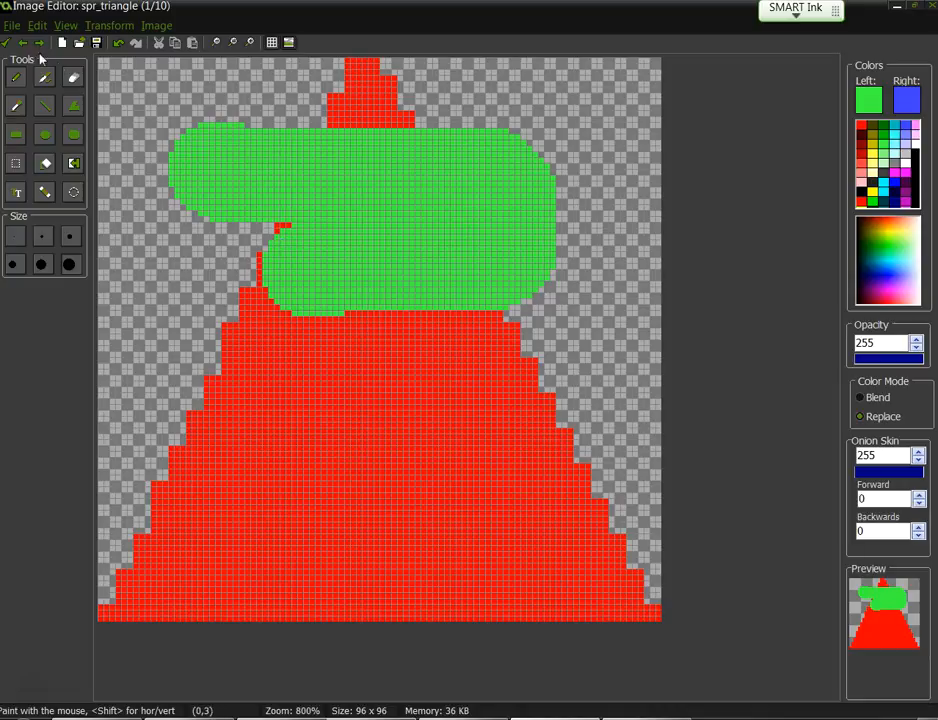
{"action": "left_click", "coordinate": [118, 42]}
Draw a straight-segmented winding green band across the triangle with the second brush size, continue it in blue, and add a green band below in Blend mode.
{"action": "left_click", "coordinate": [42, 235]}
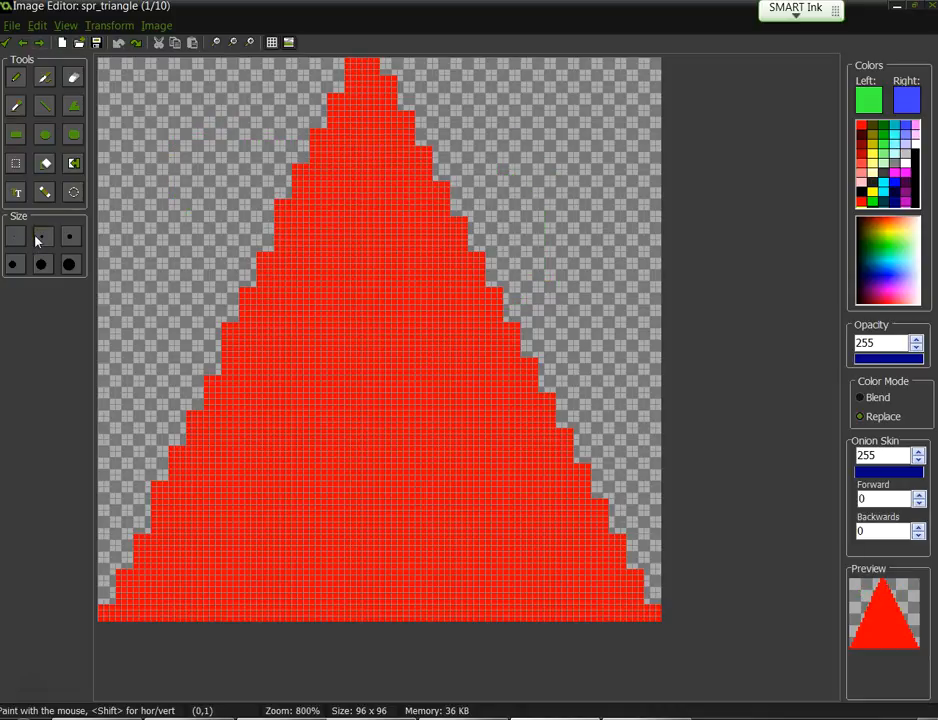
{"action": "mouse_move", "coordinate": [150, 157]}
{"action": "left_mouse_down", "text": "shift"}
{"action": "mouse_move", "coordinate": [561, 157]}
{"action": "mouse_move", "coordinate": [553, 224]}
{"action": "mouse_move", "coordinate": [162, 219]}
{"action": "mouse_move", "coordinate": [160, 265]}
{"action": "mouse_move", "coordinate": [548, 265]}
{"action": "mouse_move", "coordinate": [565, 276]}
{"action": "mouse_move", "coordinate": [570, 314]}
{"action": "mouse_move", "coordinate": [532, 325]}
{"action": "mouse_move", "coordinate": [148, 321]}
{"action": "mouse_move", "coordinate": [153, 377]}
{"action": "mouse_move", "coordinate": [260, 377]}
{"action": "left_mouse_up", "text": "shift"}
{"action": "right_click", "coordinate": [257, 379]}
{"action": "right_click_drag", "start_coordinate": [340, 378], "coordinate": [522, 385]}
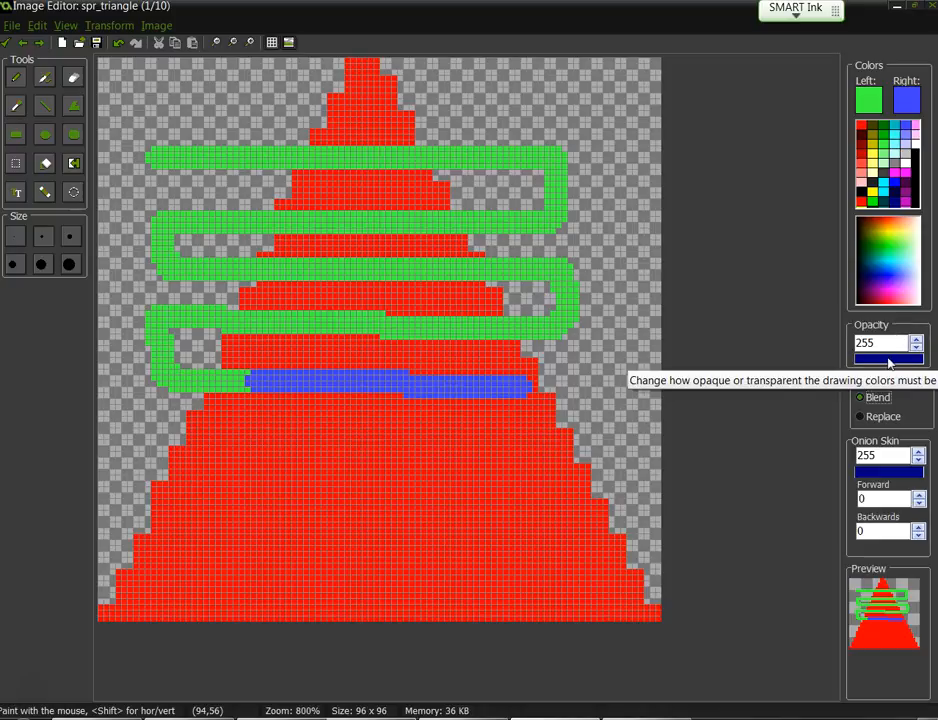
{"action": "mouse_move", "coordinate": [568, 452]}
{"action": "left_mouse_down"}
{"action": "mouse_move", "coordinate": [131, 452]}
{"action": "mouse_move", "coordinate": [131, 500]}
{"action": "mouse_move", "coordinate": [566, 502]}
{"action": "left_mouse_up"}
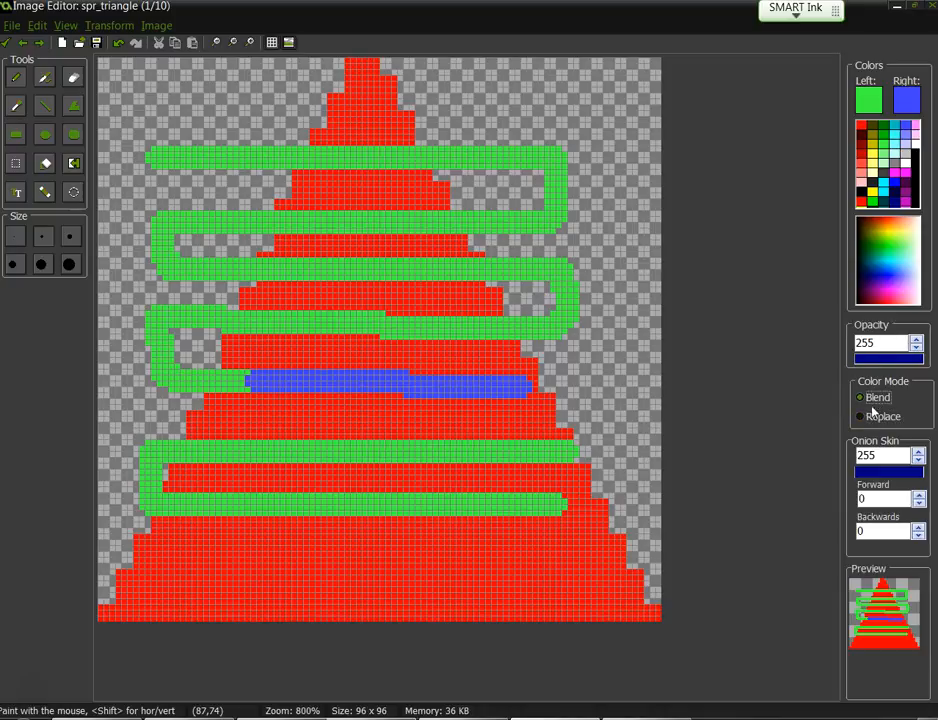
Set the opacity to 117 and draw a semi-transparent green band and a blue band below it near the triangle's base.
{"action": "left_click", "coordinate": [884, 360]}
{"action": "left_click_drag", "start_coordinate": [145, 550], "coordinate": [570, 547]}
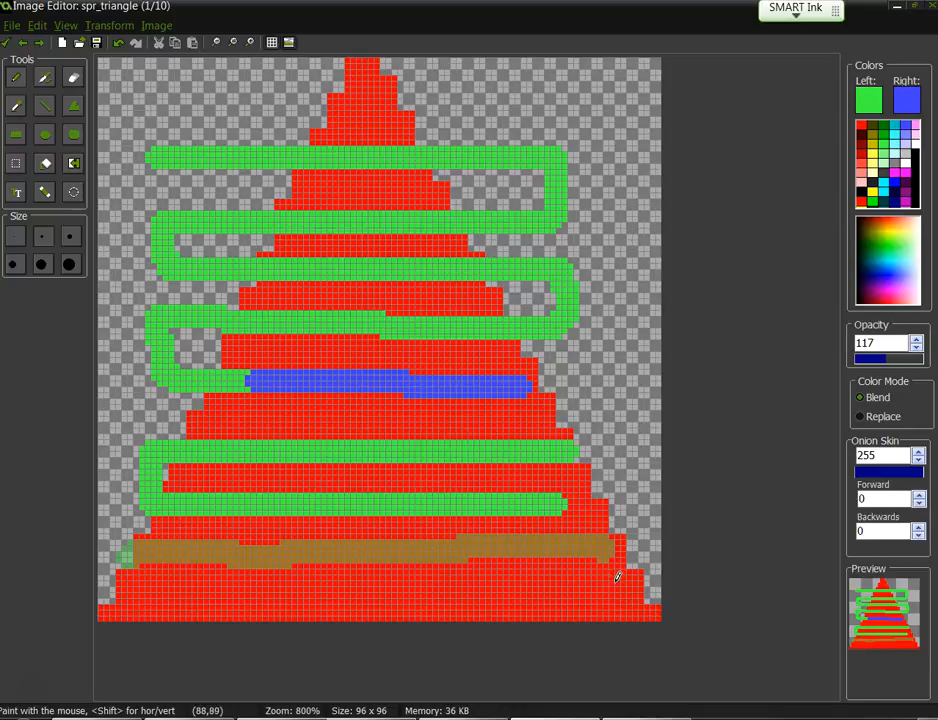
{"action": "right_click_drag", "start_coordinate": [615, 588], "coordinate": [436, 592]}
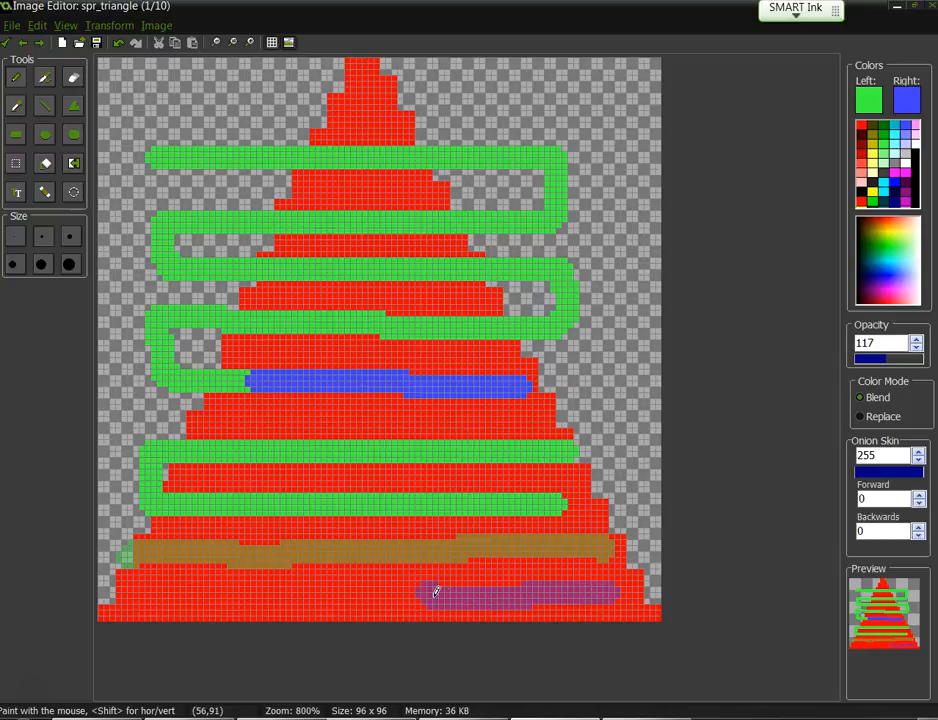
{"action": "right_click_drag", "start_coordinate": [369, 589], "coordinate": [124, 591]}
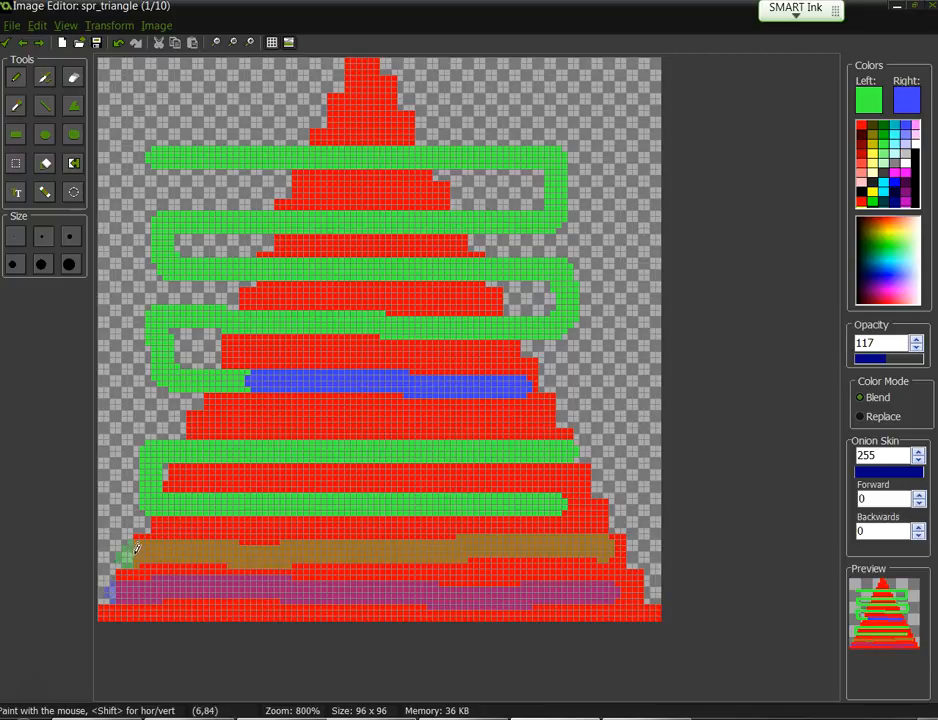
Retrace the semi-transparent green and blue bands near the base with repeated strokes to build up their color.
{"action": "mouse_move", "coordinate": [136, 549]}
{"action": "left_mouse_down"}
{"action": "mouse_move", "coordinate": [125, 551]}
{"action": "mouse_move", "coordinate": [613, 541]}
{"action": "left_mouse_up"}
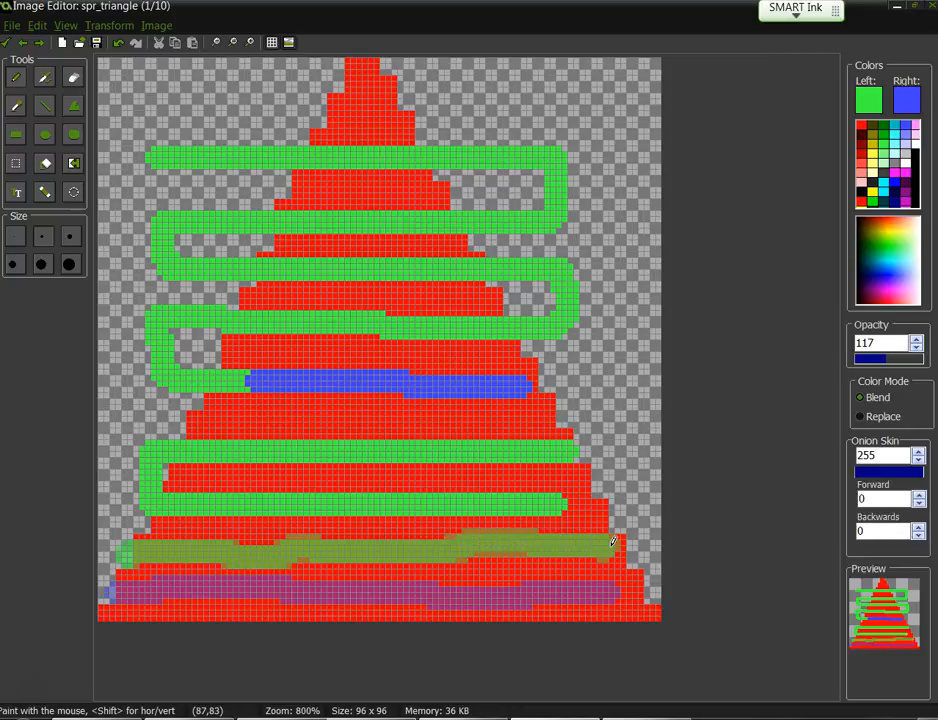
{"action": "right_click_drag", "start_coordinate": [611, 592], "coordinate": [349, 585]}
{"action": "right_click_drag", "start_coordinate": [224, 584], "coordinate": [154, 582]}
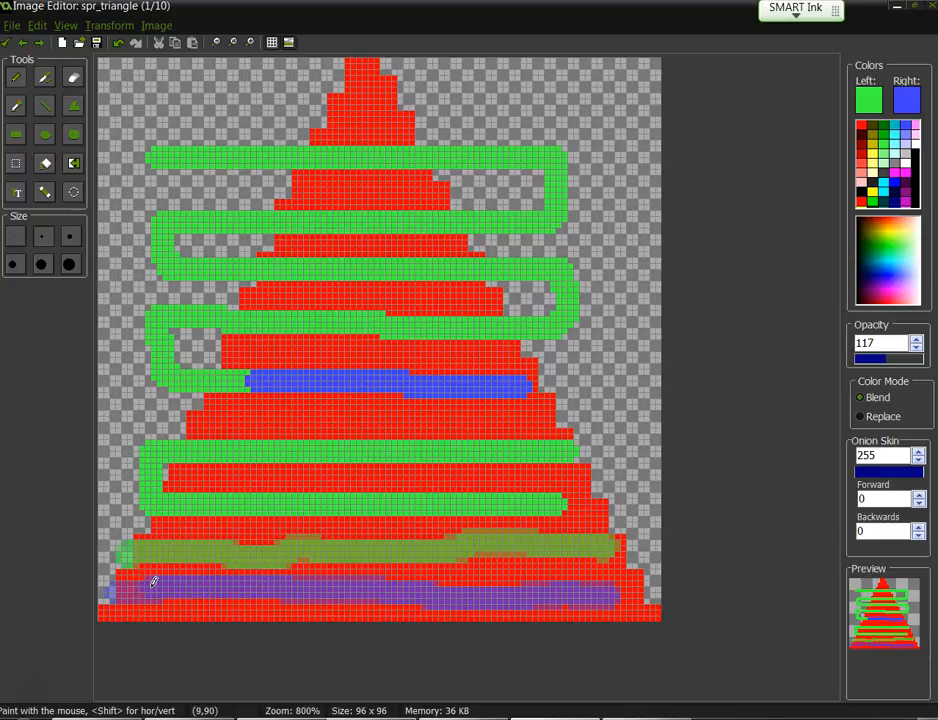
{"action": "left_click_drag", "start_coordinate": [125, 546], "coordinate": [614, 543]}
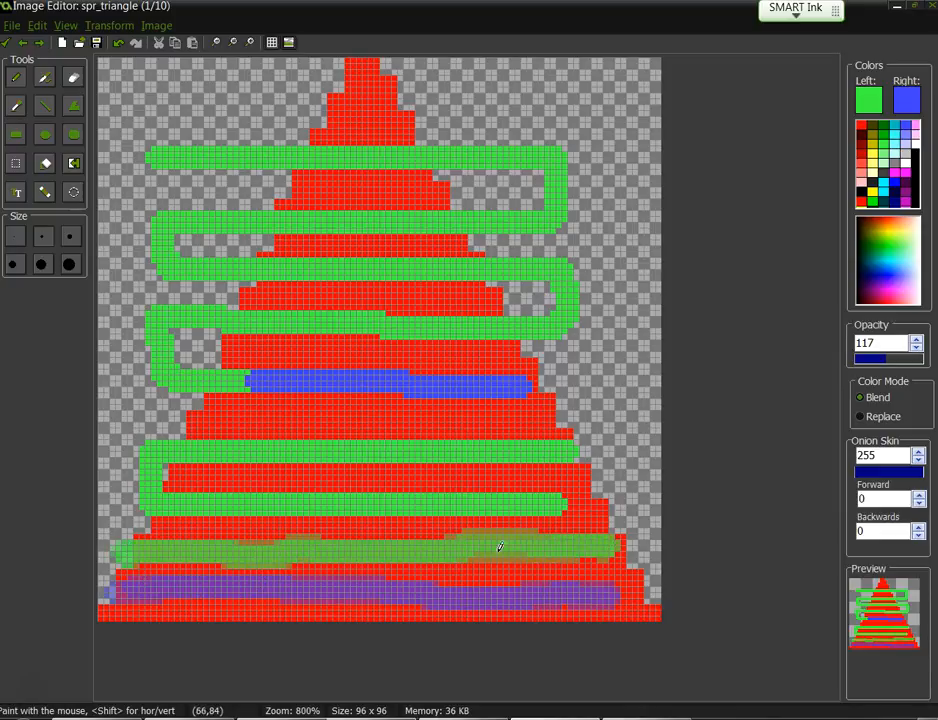
{"action": "mouse_move", "coordinate": [240, 547]}
{"action": "left_mouse_down"}
{"action": "mouse_move", "coordinate": [141, 556]}
{"action": "mouse_move", "coordinate": [594, 552]}
{"action": "mouse_move", "coordinate": [452, 547]}
{"action": "left_mouse_up"}
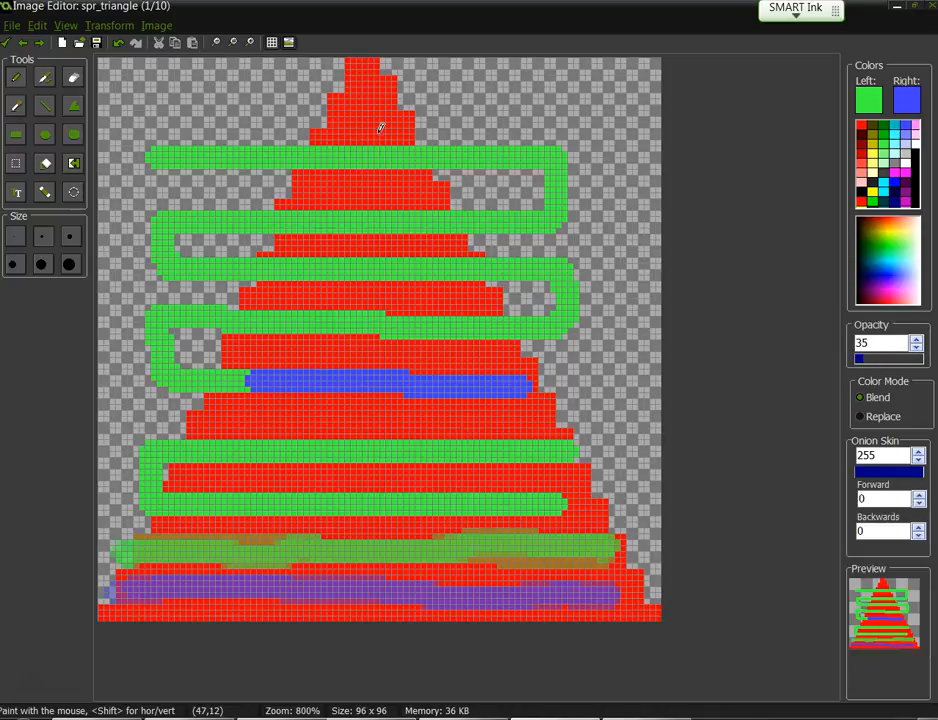
Set the opacity to 35 and paint faint green strokes and built-up dabs around the triangle's apex.
{"action": "left_click_drag", "start_coordinate": [325, 111], "coordinate": [381, 112]}
{"action": "left_click", "coordinate": [377, 113]}
{"action": "left_click", "coordinate": [342, 115]}
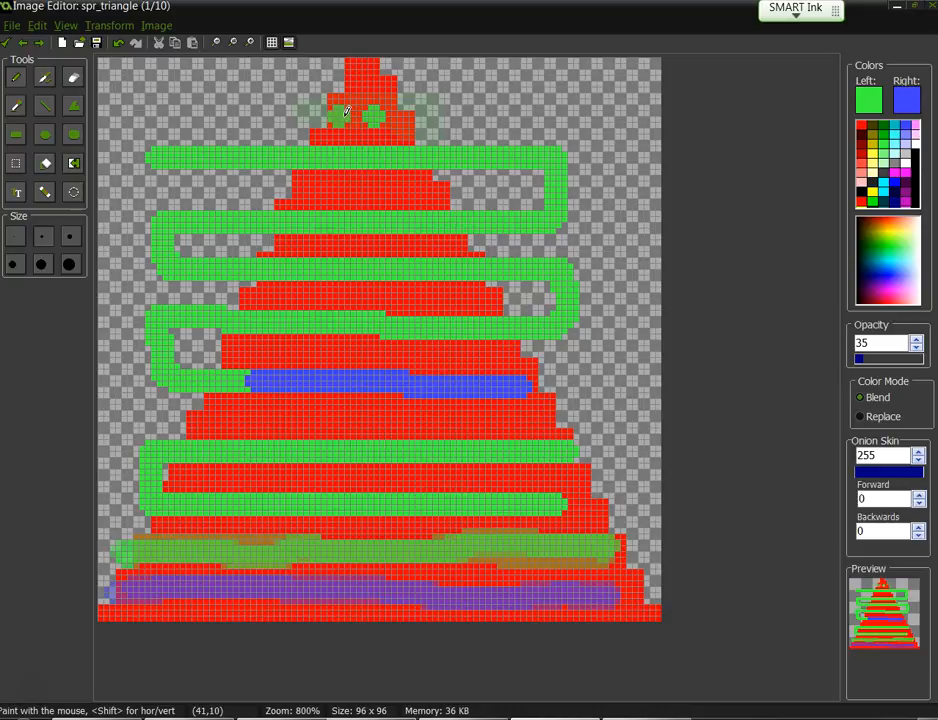
{"action": "left_click", "coordinate": [376, 178]}
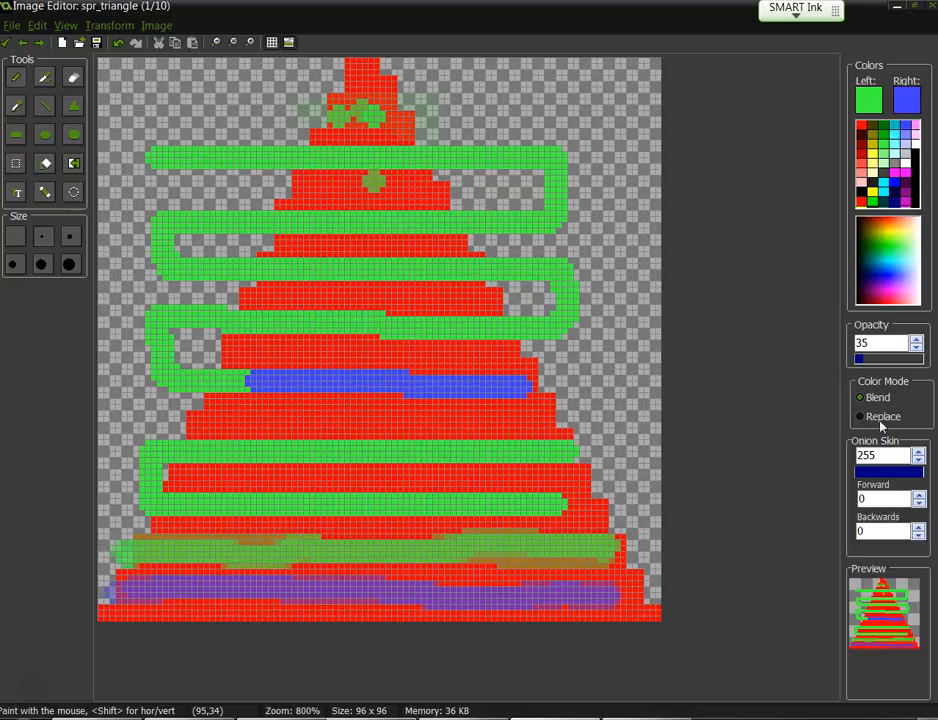
Set the opacity back to 255 and the color mode to Replace.
{"action": "left_click", "coordinate": [916, 340]}
{"action": "left_click", "coordinate": [916, 340]}
{"action": "left_click", "coordinate": [916, 340]}
{"action": "left_click", "coordinate": [917, 348]}
{"action": "left_click", "coordinate": [917, 348]}
{"action": "left_click", "coordinate": [917, 340]}
{"action": "left_click", "coordinate": [917, 340]}
{"action": "left_click", "coordinate": [917, 340]}
{"action": "left_click_drag", "start_coordinate": [912, 360], "coordinate": [931, 364]}
{"action": "left_click", "coordinate": [864, 416]}
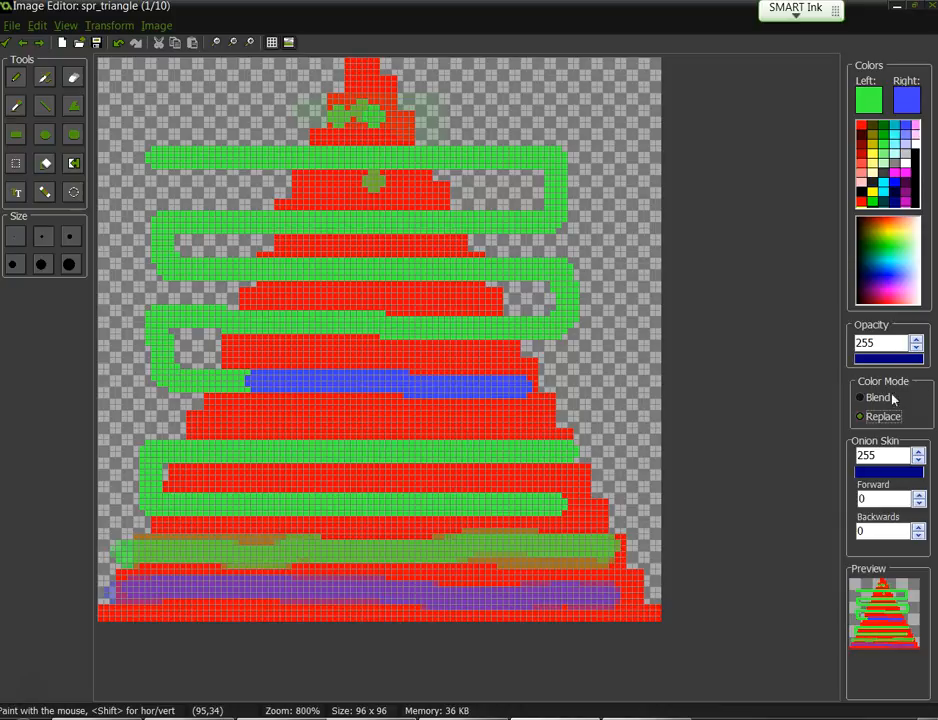
Set the color mode back to Blend and undo the most recent green dabs near the triangle's apex.
{"action": "left_click", "coordinate": [884, 398]}
{"action": "key", "text": "ctrl+z"}
{"action": "key", "text": "ctrl+z"}
{"action": "key", "text": "ctrl+z"}
{"action": "key", "text": "ctrl+z"}
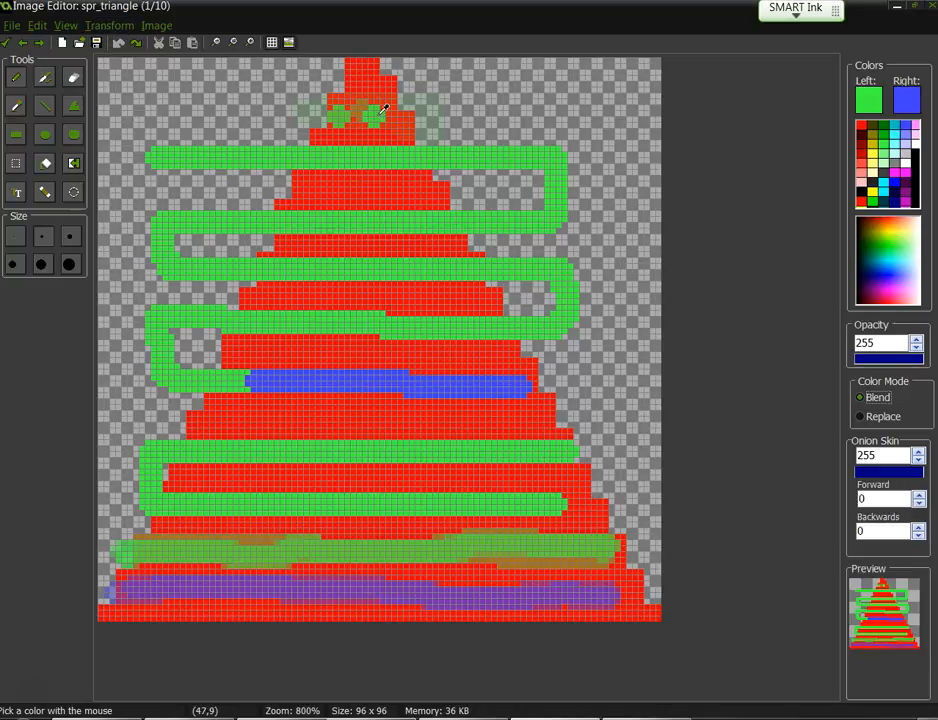
Close the image editor without keeping the painting and reopen image 0 of spr_triangle for editing.
{"action": "left_click", "coordinate": [931, 6]}
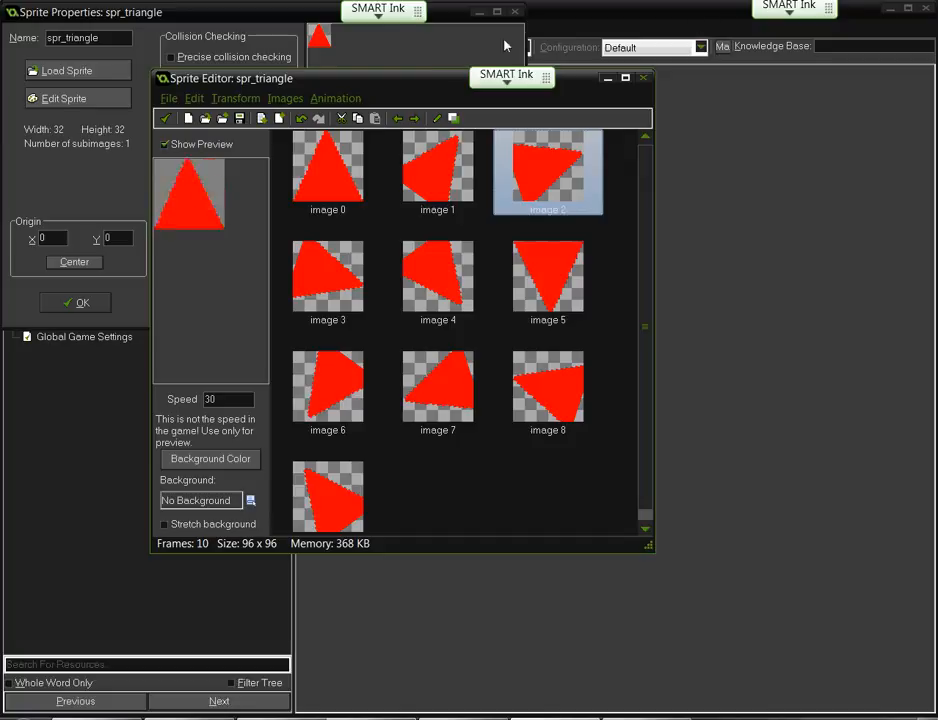
{"action": "double_click", "coordinate": [322, 176]}
{"action": "scroll", "coordinate": [292, 189], "scroll_direction": "up", "scroll_amount": 7}
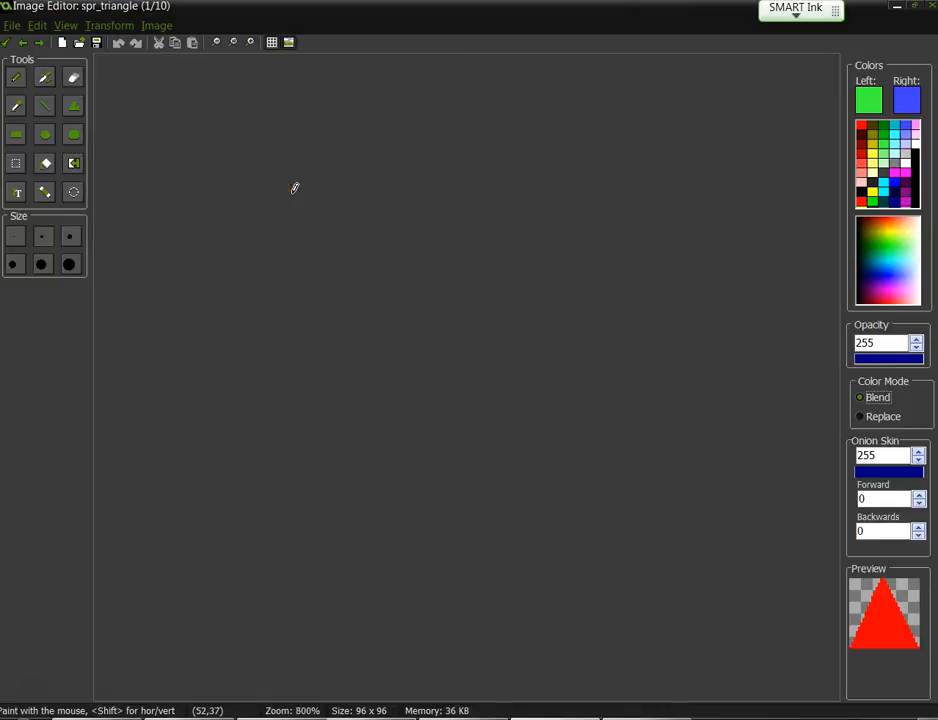
{"action": "scroll", "coordinate": [292, 189], "scroll_direction": "down", "scroll_amount": 2}
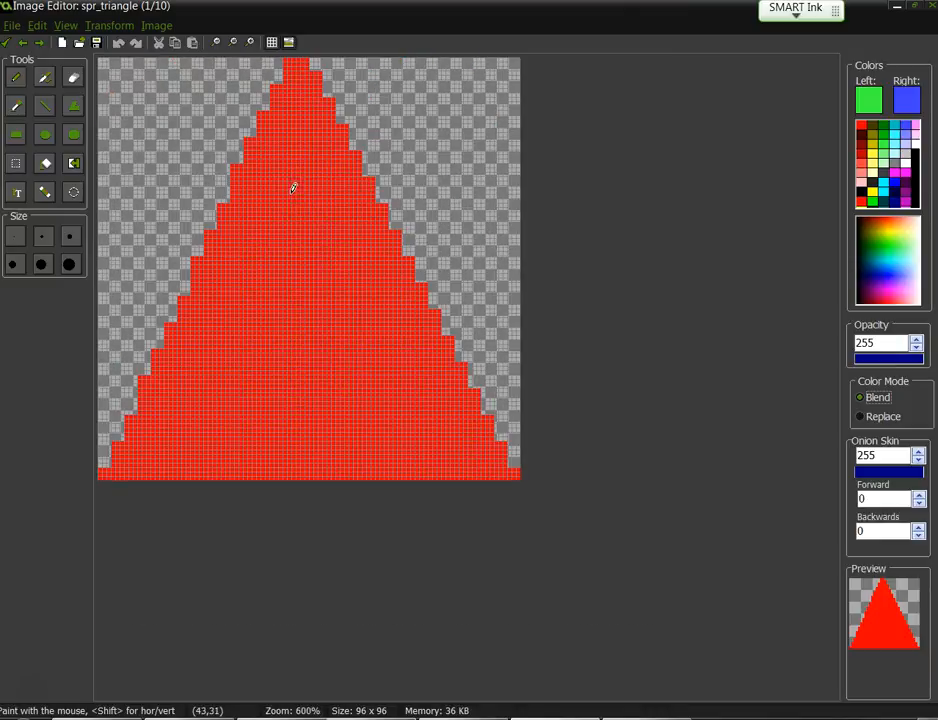
Set the spray hardness to 255 and switch to the Eraser tool.
{"action": "left_click", "coordinate": [42, 79]}
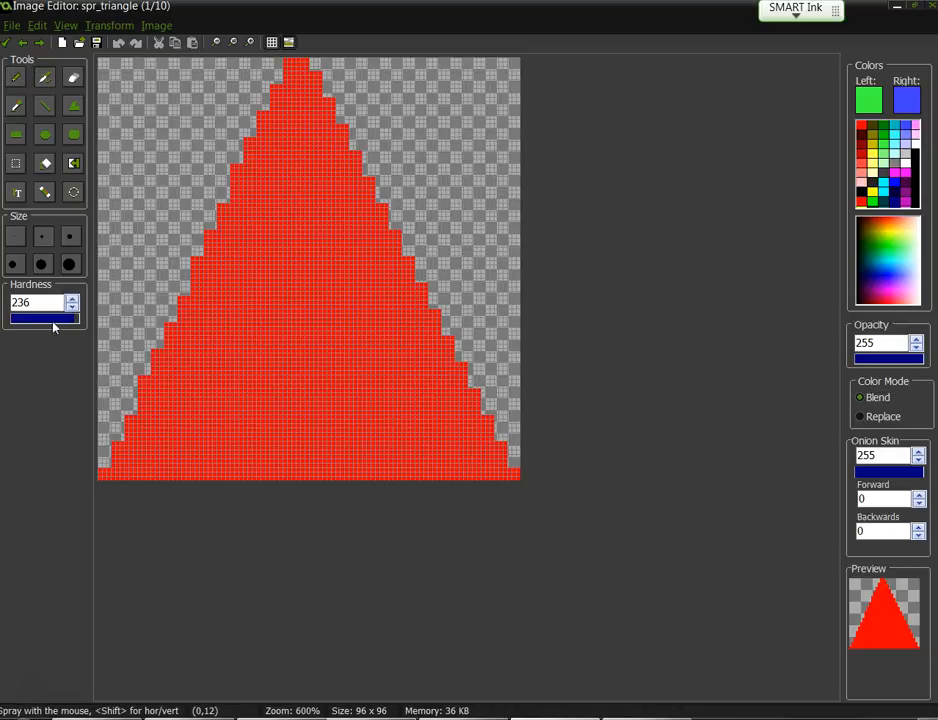
{"action": "left_click_drag", "start_coordinate": [69, 319], "coordinate": [70, 324]}
{"action": "left_click", "coordinate": [73, 78]}
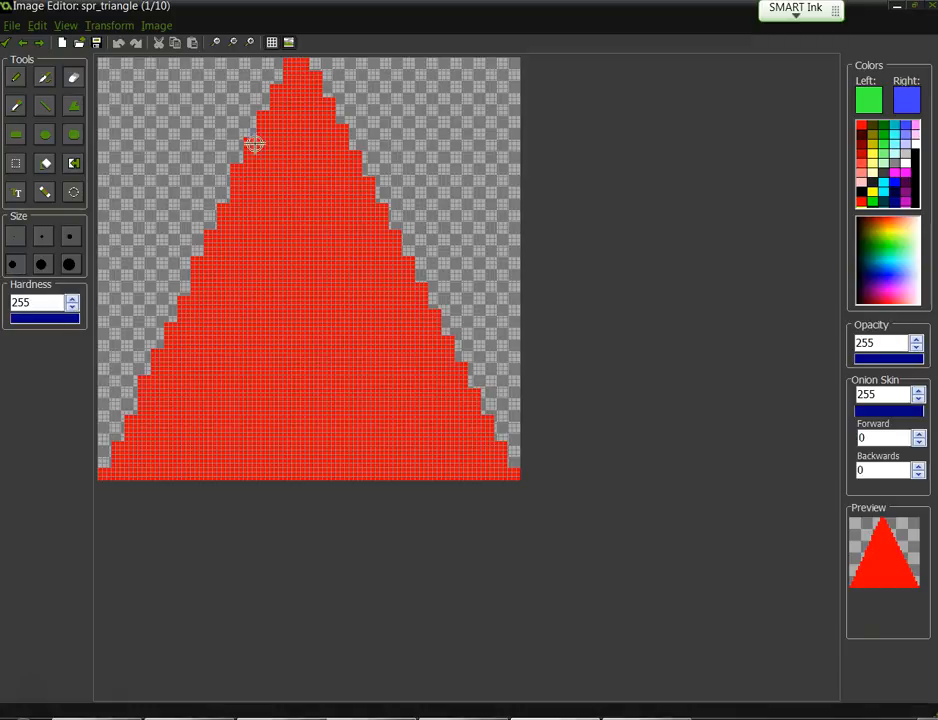
Erase horizontal bands of increasing thickness across the triangle, going from the smallest to the largest brush size.
{"action": "left_click_drag", "start_coordinate": [255, 145], "coordinate": [283, 120]}
{"action": "left_click", "coordinate": [14, 264]}
{"action": "left_click", "coordinate": [117, 44]}
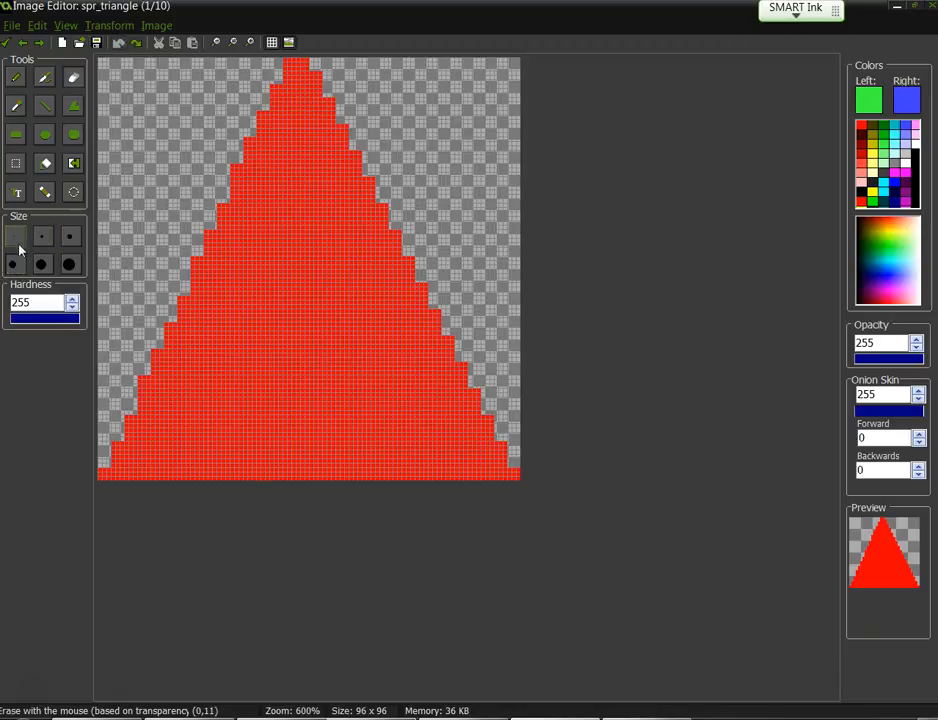
{"action": "left_click_drag", "start_coordinate": [358, 152], "coordinate": [245, 152]}
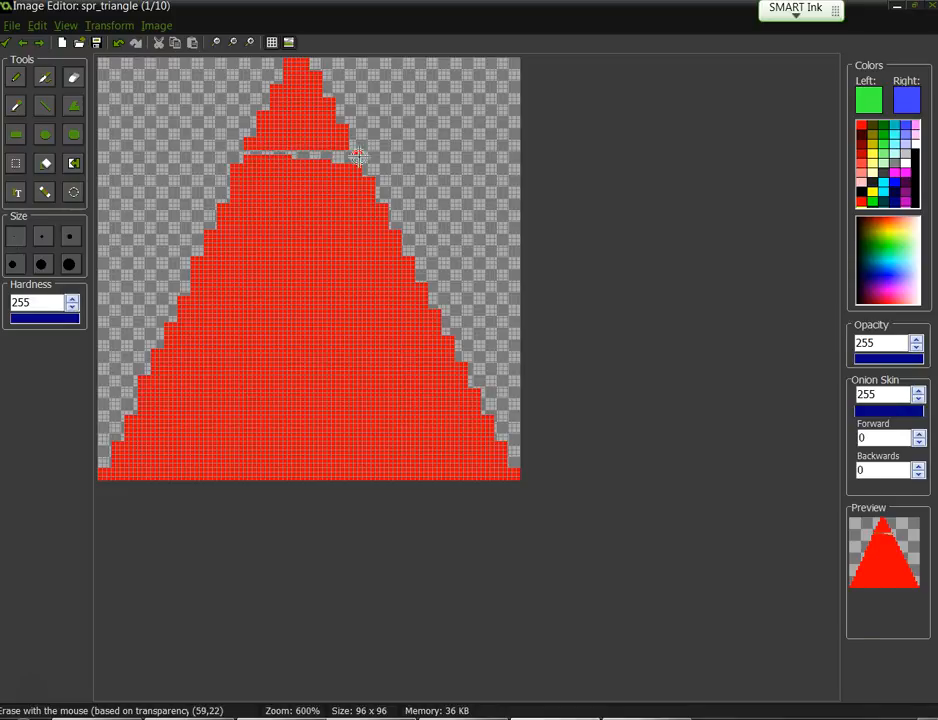
{"action": "mouse_move", "coordinate": [250, 238]}
{"action": "left_mouse_down"}
{"action": "mouse_move", "coordinate": [343, 238]}
{"action": "mouse_move", "coordinate": [215, 229]}
{"action": "left_mouse_up"}
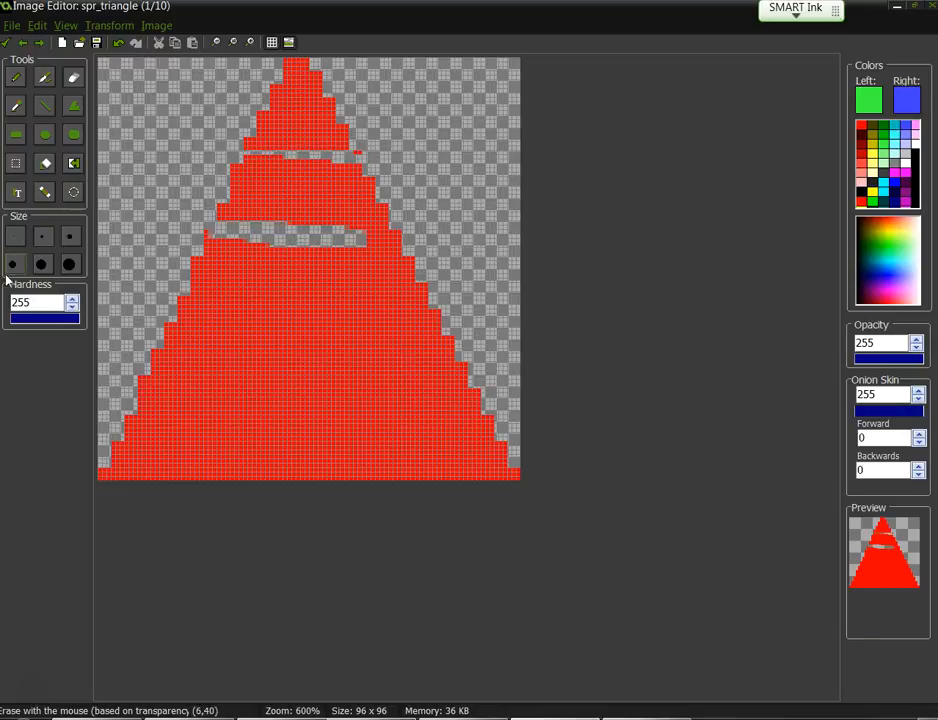
{"action": "left_click", "coordinate": [69, 264]}
{"action": "left_click_drag", "start_coordinate": [382, 341], "coordinate": [265, 337]}
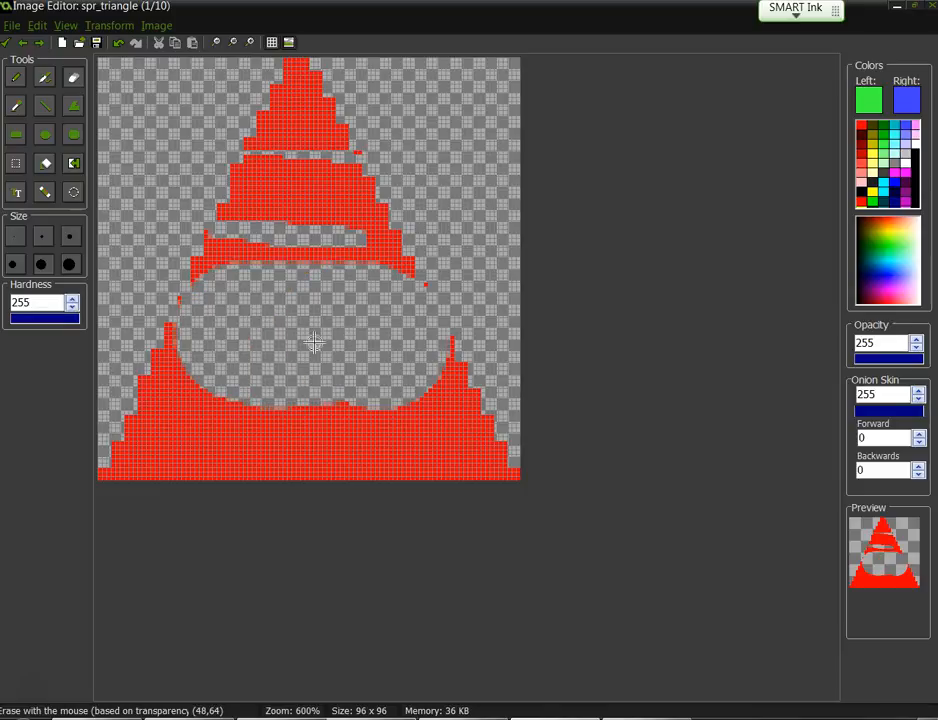
Undo all the eraser strokes on the triangle.
{"action": "left_click", "coordinate": [119, 42]}
{"action": "left_click", "coordinate": [119, 42]}
{"action": "left_click", "coordinate": [119, 42]}
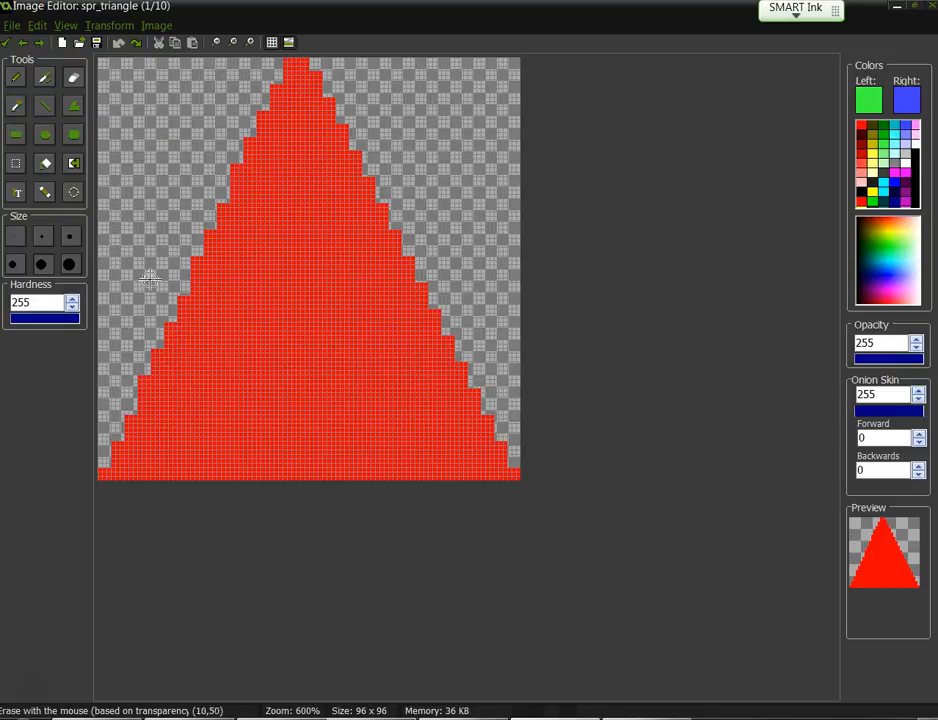
Pick the triangle's red as the left drawing color with the color picker, and set that color back to green.
{"action": "left_click", "coordinate": [16, 105]}
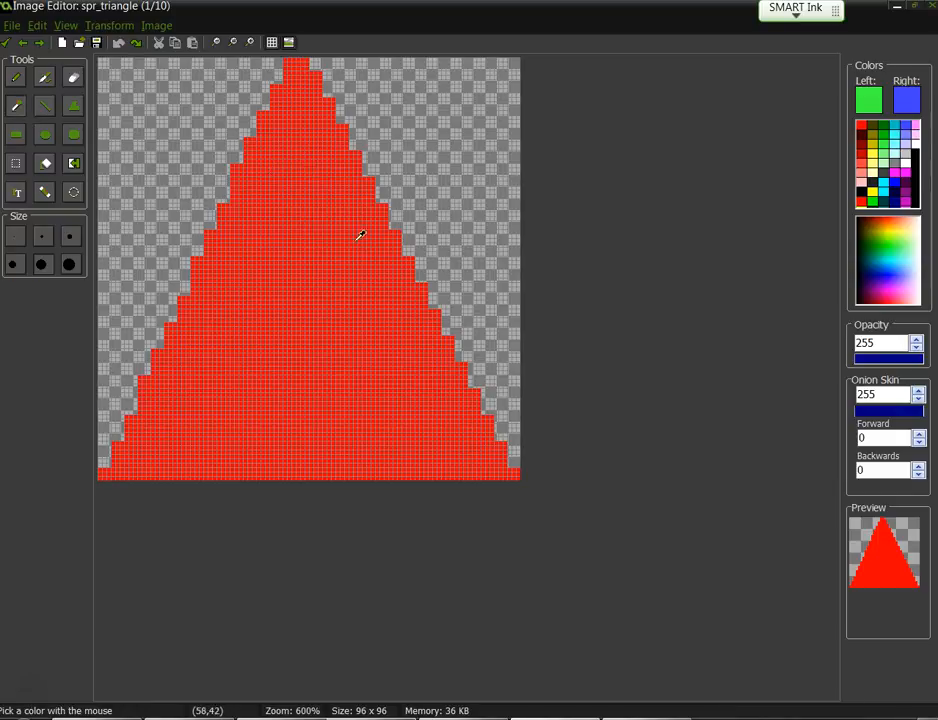
{"action": "left_click", "coordinate": [319, 201]}
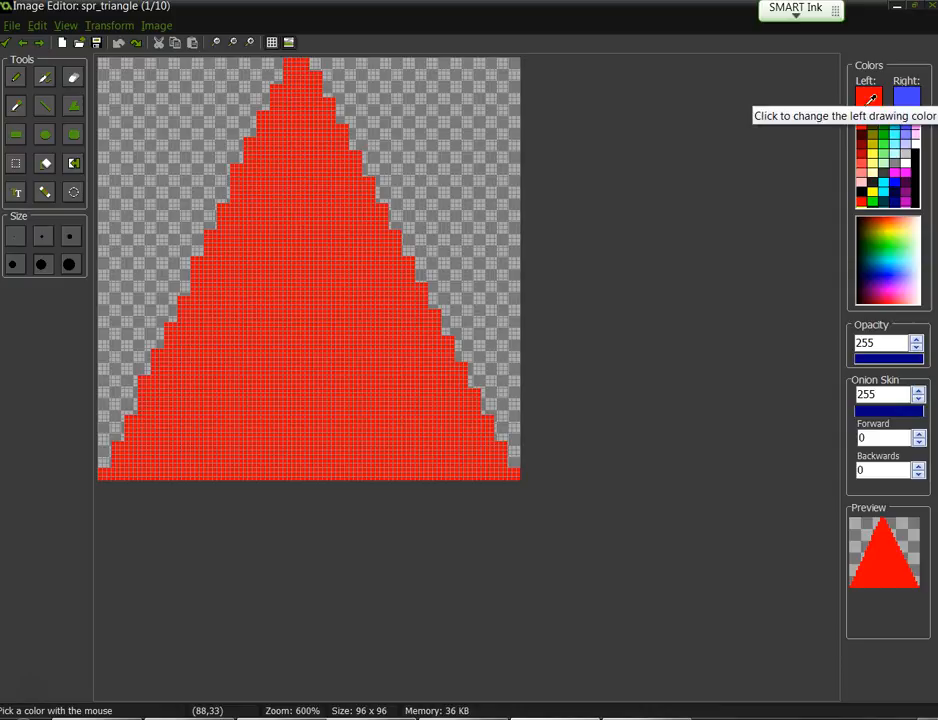
{"action": "left_click", "coordinate": [886, 144]}
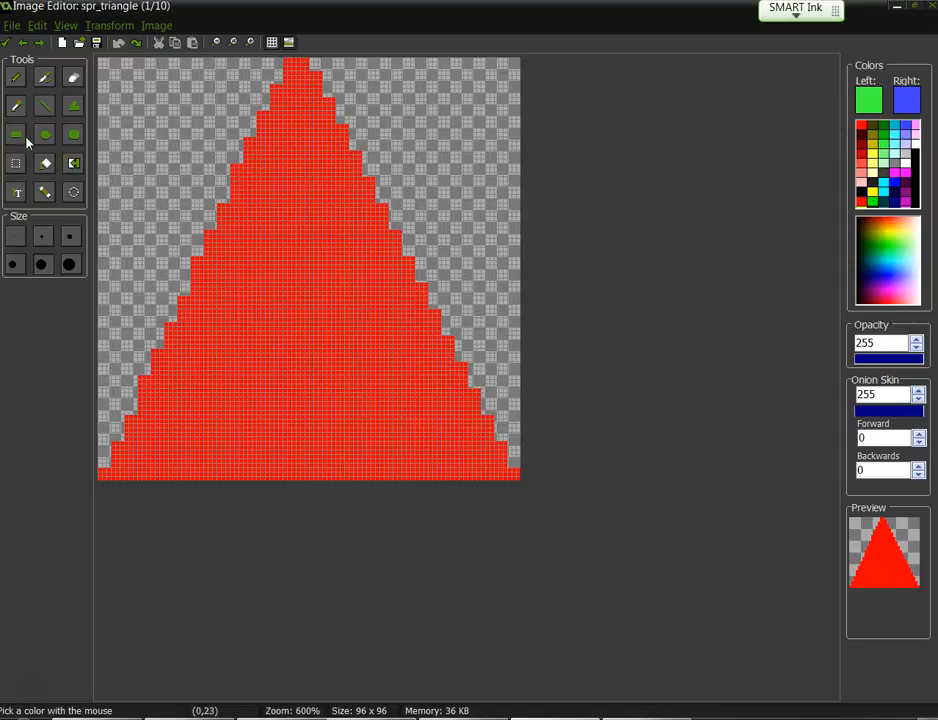
Draw a thick green diagonal arrow with a blue-filled head across the triangle using the Line tool, and undo it.
{"action": "left_click", "coordinate": [44, 106]}
{"action": "left_click_drag", "start_coordinate": [112, 88], "coordinate": [495, 425]}
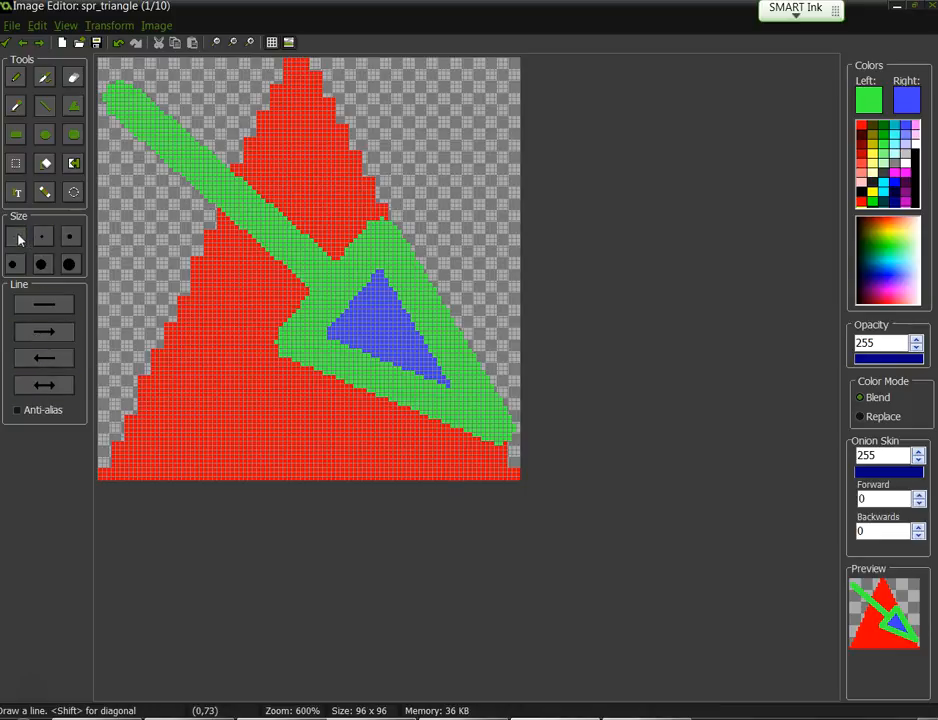
{"action": "left_click", "coordinate": [118, 42]}
Draw three thin green arrows across the triangle, with heads at the end, at the start and at both ends.
{"action": "left_click_drag", "start_coordinate": [125, 68], "coordinate": [424, 372]}
{"action": "left_click", "coordinate": [52, 359]}
{"action": "left_click_drag", "start_coordinate": [141, 194], "coordinate": [405, 427]}
{"action": "left_click_drag", "start_coordinate": [475, 124], "coordinate": [127, 372]}
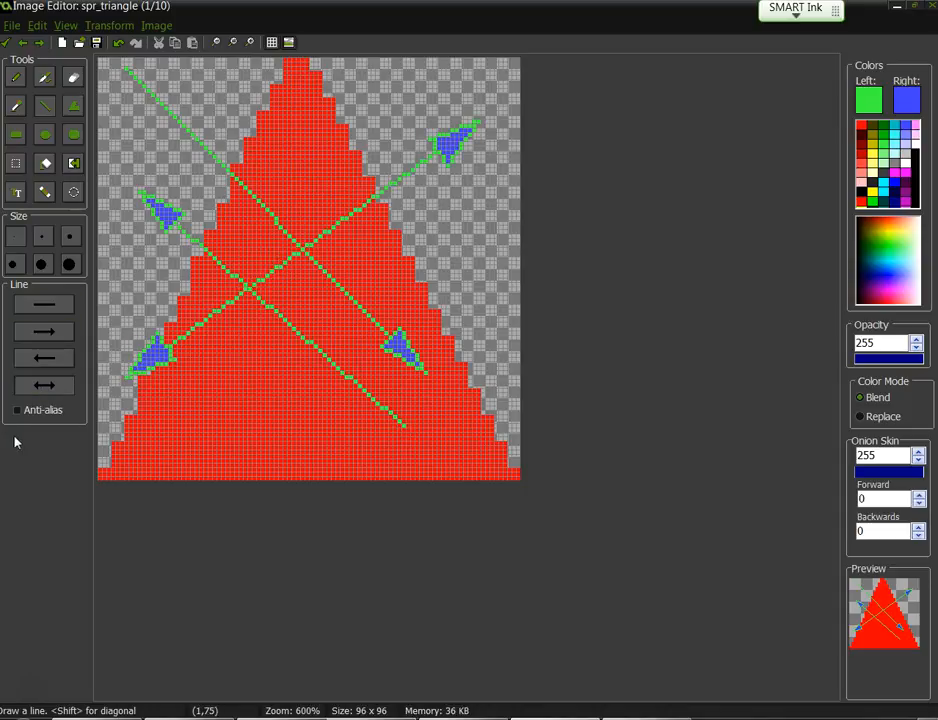
Draw an anti-aliased double-headed arrow across the triangle, and undo all the arrows.
{"action": "left_click", "coordinate": [17, 411]}
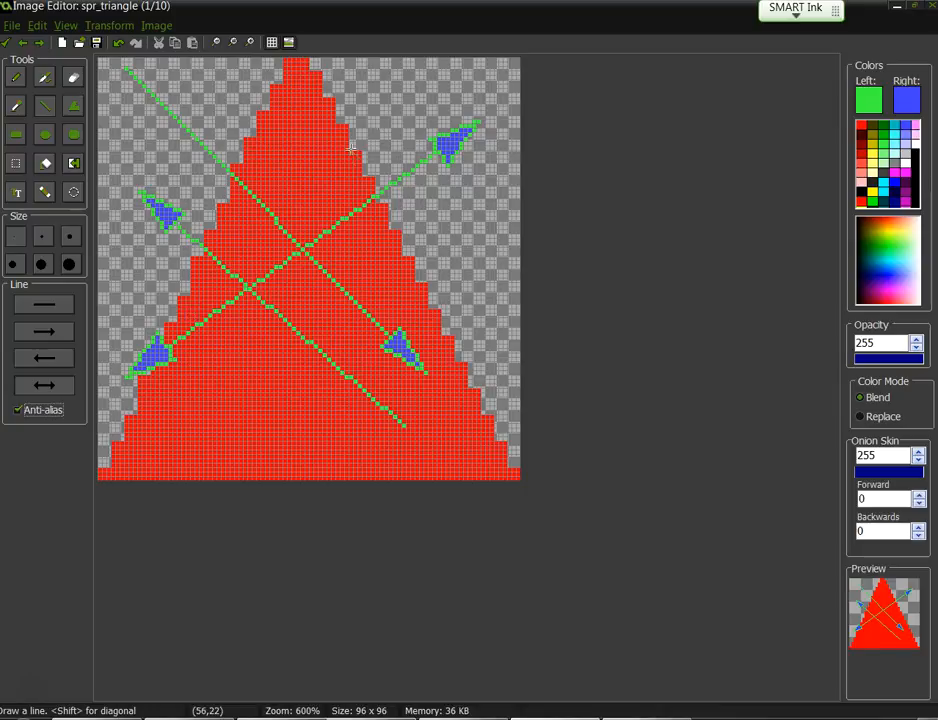
{"action": "left_click_drag", "start_coordinate": [432, 95], "coordinate": [154, 443]}
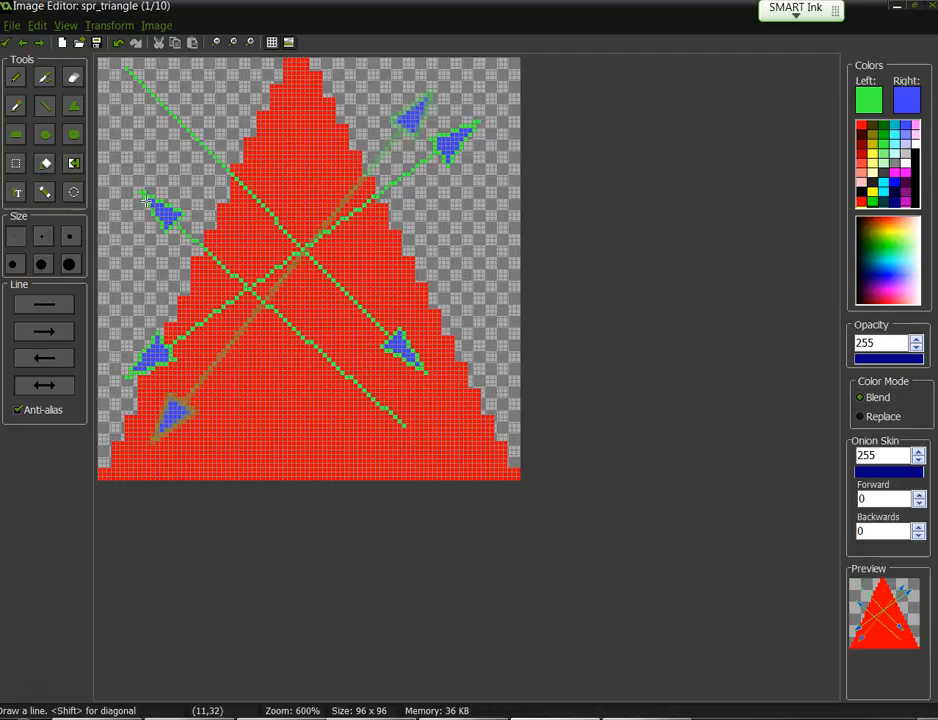
{"action": "left_click", "coordinate": [118, 43]}
{"action": "left_click", "coordinate": [118, 43]}
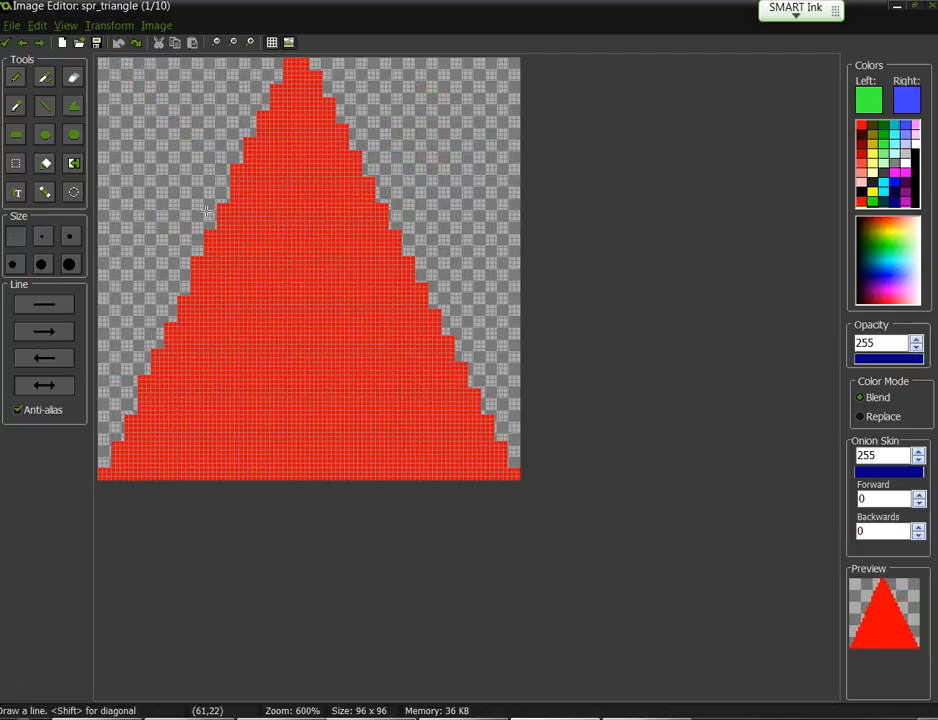
Draw an irregular blue-filled polygon with an anti-aliased green outline over the triangle, and undo it.
{"action": "left_click", "coordinate": [76, 111]}
{"action": "left_click", "coordinate": [146, 106]}
{"action": "left_click", "coordinate": [430, 113]}
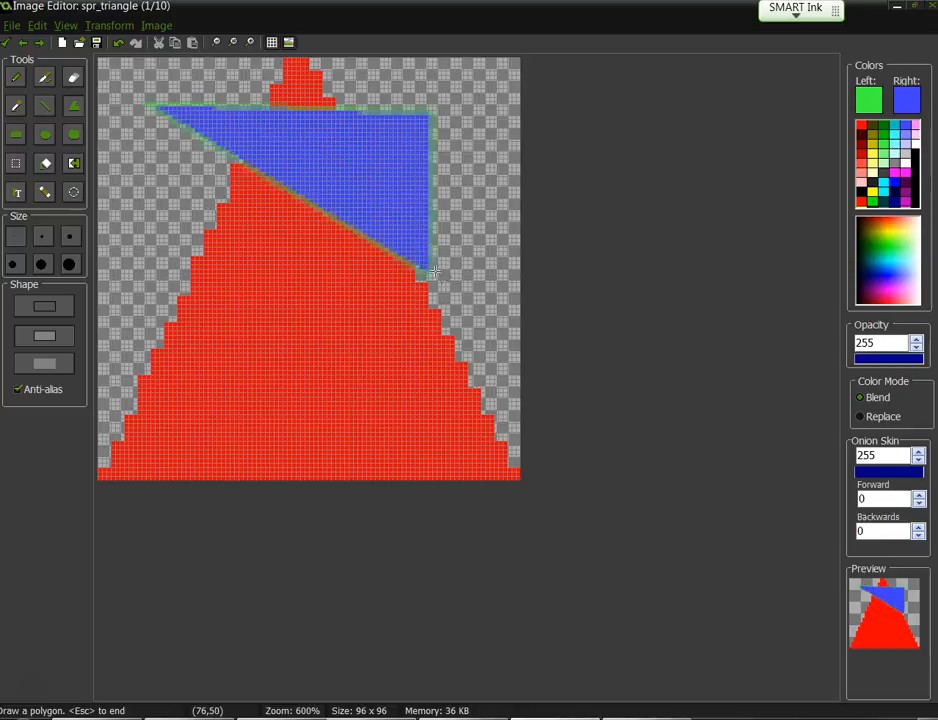
{"action": "left_click", "coordinate": [406, 338]}
{"action": "left_click", "coordinate": [125, 326]}
{"action": "left_click", "coordinate": [419, 441]}
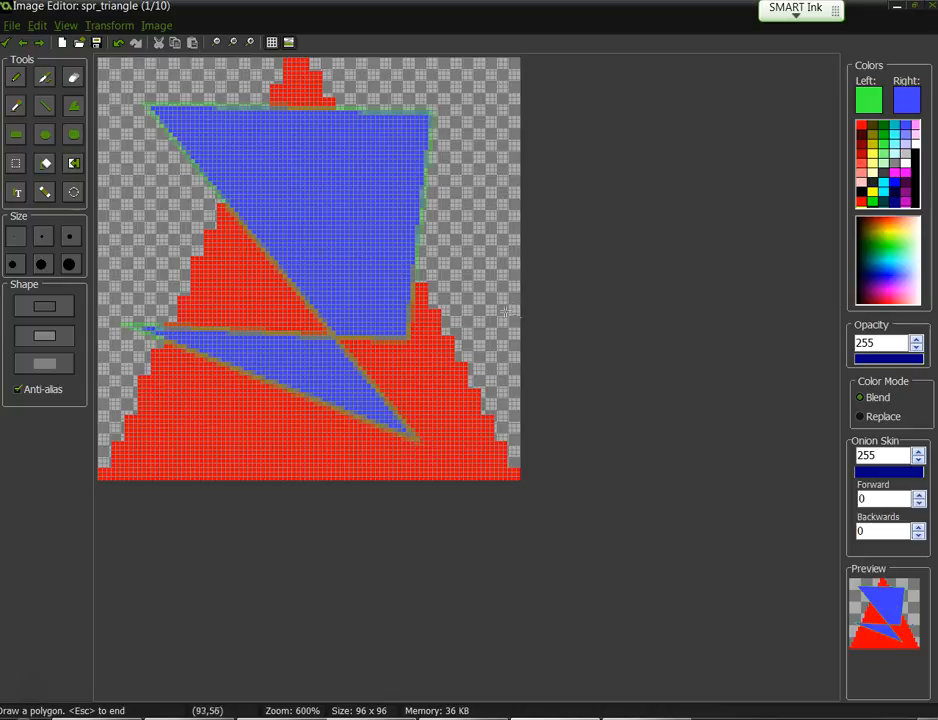
{"action": "key", "text": "Escape"}
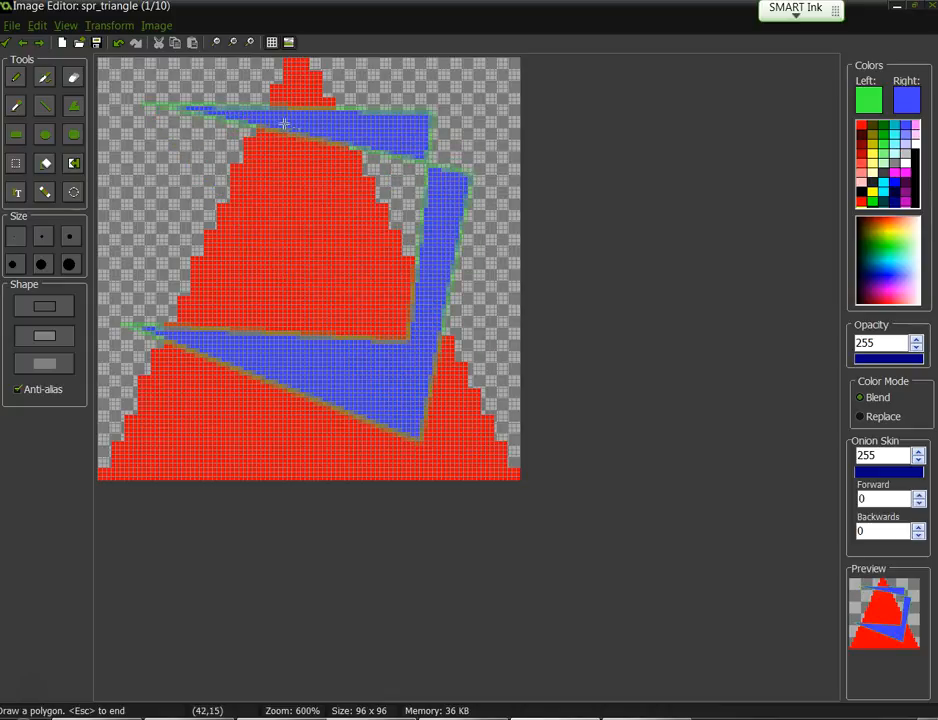
{"action": "left_click", "coordinate": [118, 42]}
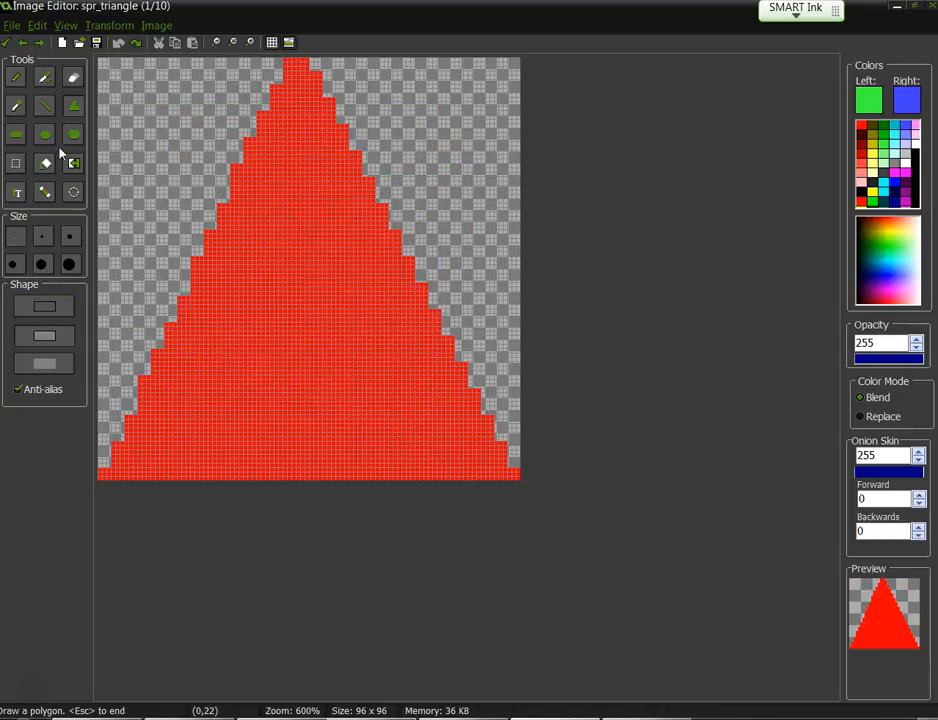
{"action": "left_click", "coordinate": [44, 105]}
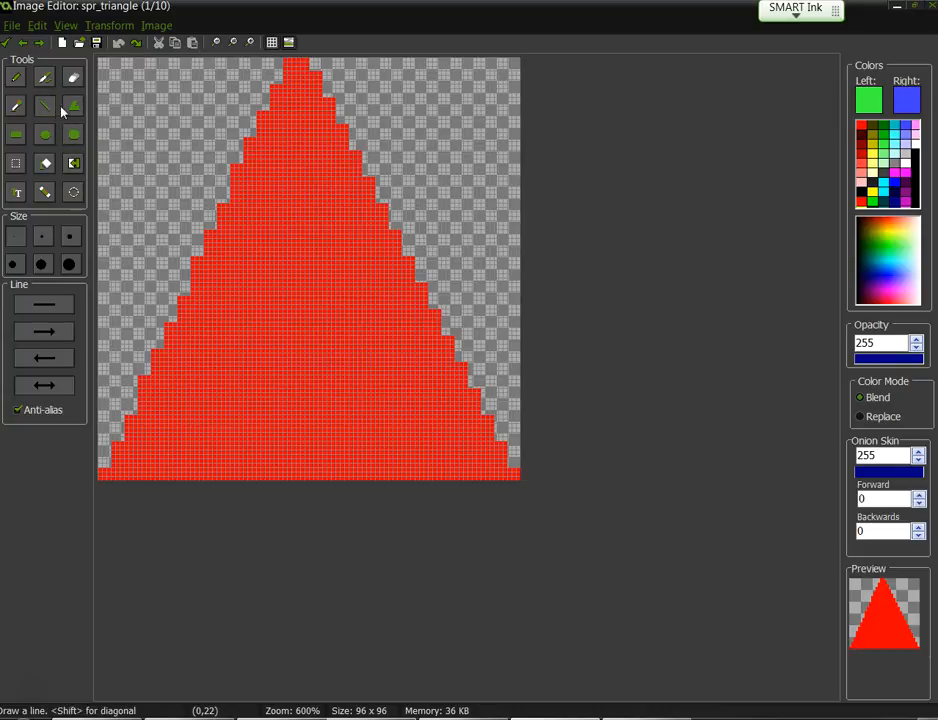
{"action": "left_click", "coordinate": [72, 108]}
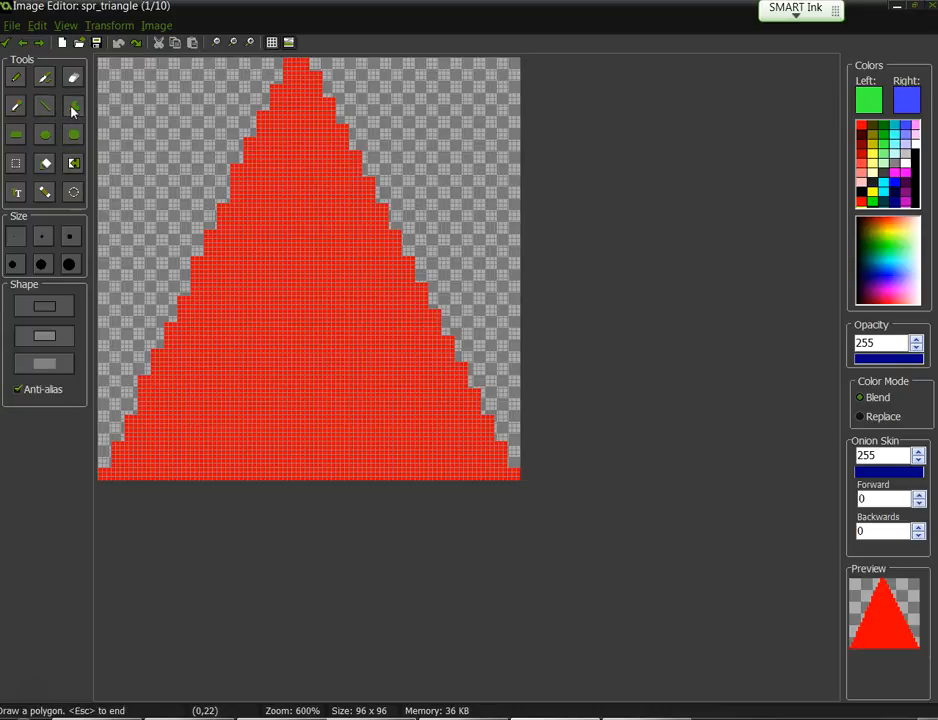
{"action": "left_click", "coordinate": [20, 135]}
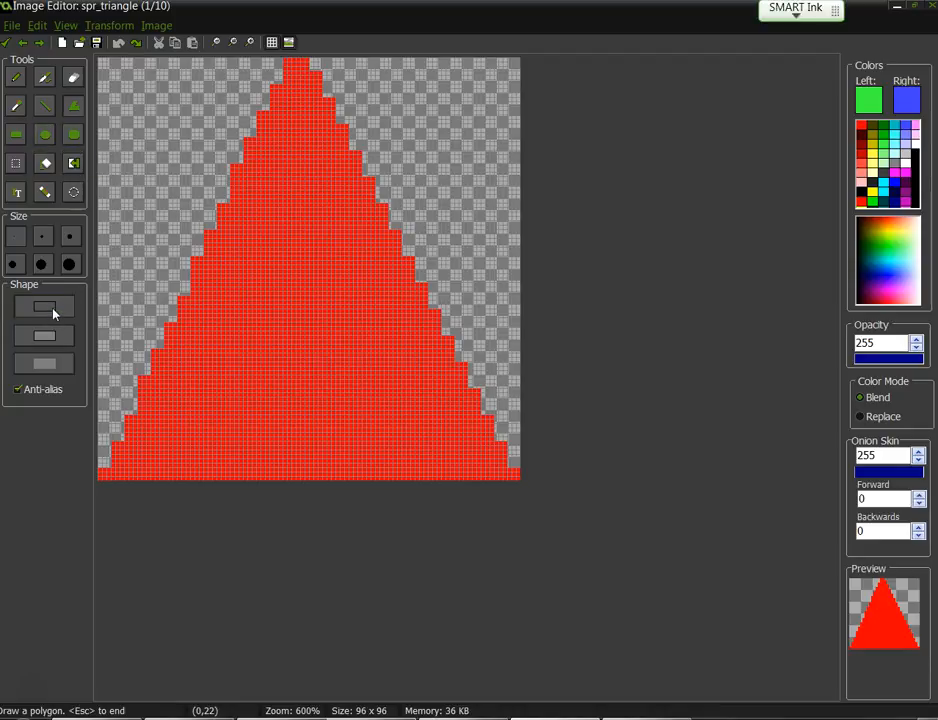
{"action": "left_click", "coordinate": [143, 127]}
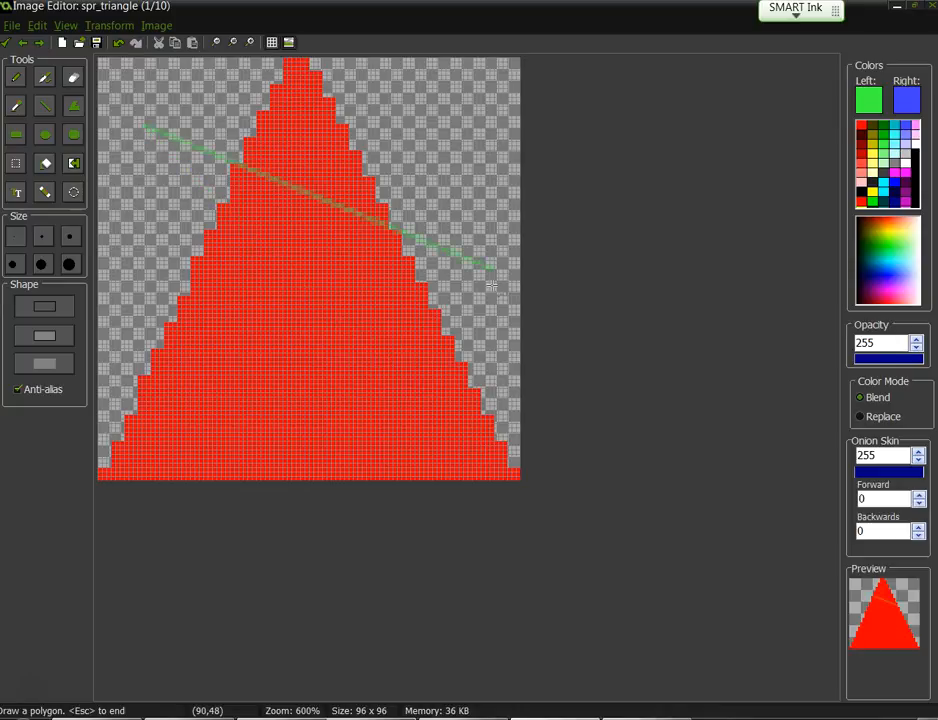
{"action": "key", "text": "Escape"}
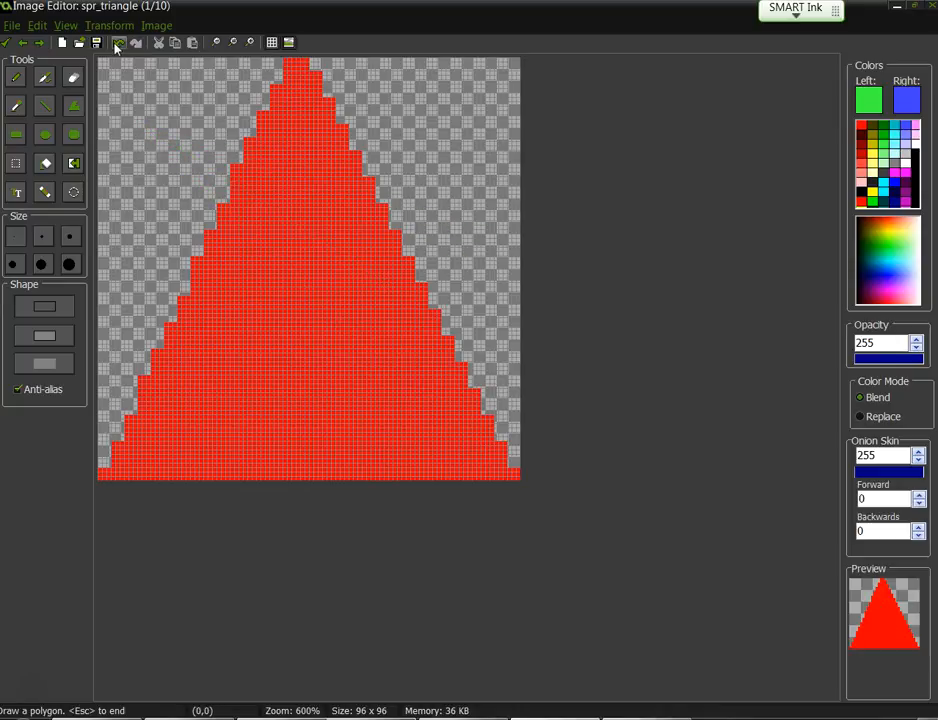
Try an anti-aliased green rounded rectangle outline, undo it, and switch to Replace color mode with anti-aliasing off.
{"action": "left_click", "coordinate": [73, 135]}
{"action": "left_click_drag", "start_coordinate": [150, 108], "coordinate": [432, 350]}
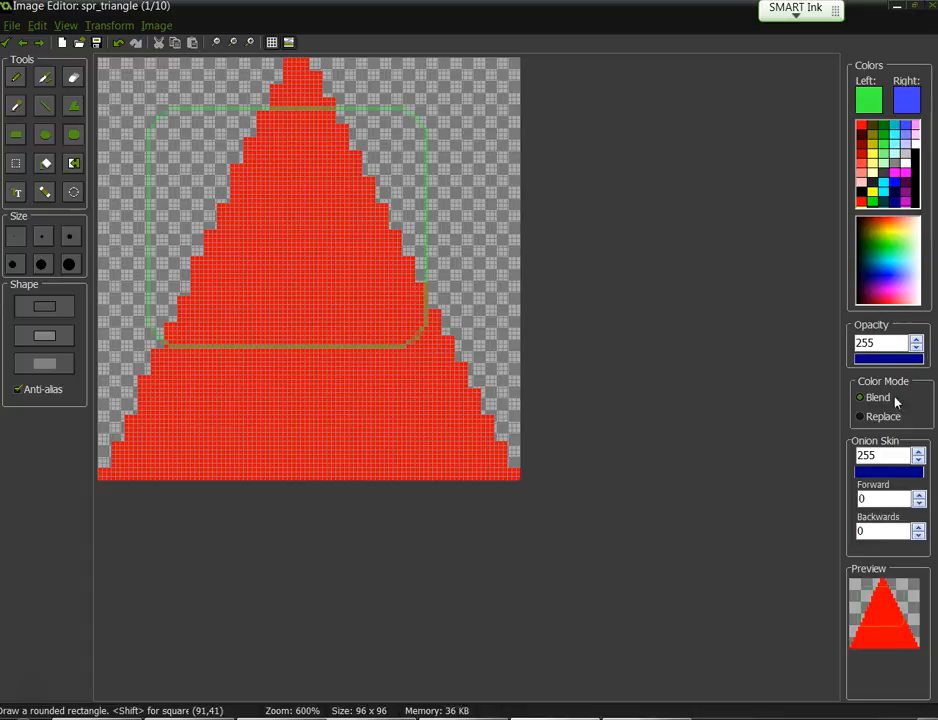
{"action": "left_click", "coordinate": [880, 416]}
{"action": "left_click", "coordinate": [18, 390]}
{"action": "left_click", "coordinate": [118, 42]}
Draw three nested rounded rectangles over the triangle: a green outline, a blue-filled one with green border, and a solid green one.
{"action": "mouse_move", "coordinate": [114, 89]}
{"action": "left_mouse_down"}
{"action": "mouse_move", "coordinate": [318, 256]}
{"action": "mouse_move", "coordinate": [490, 368]}
{"action": "left_mouse_up"}
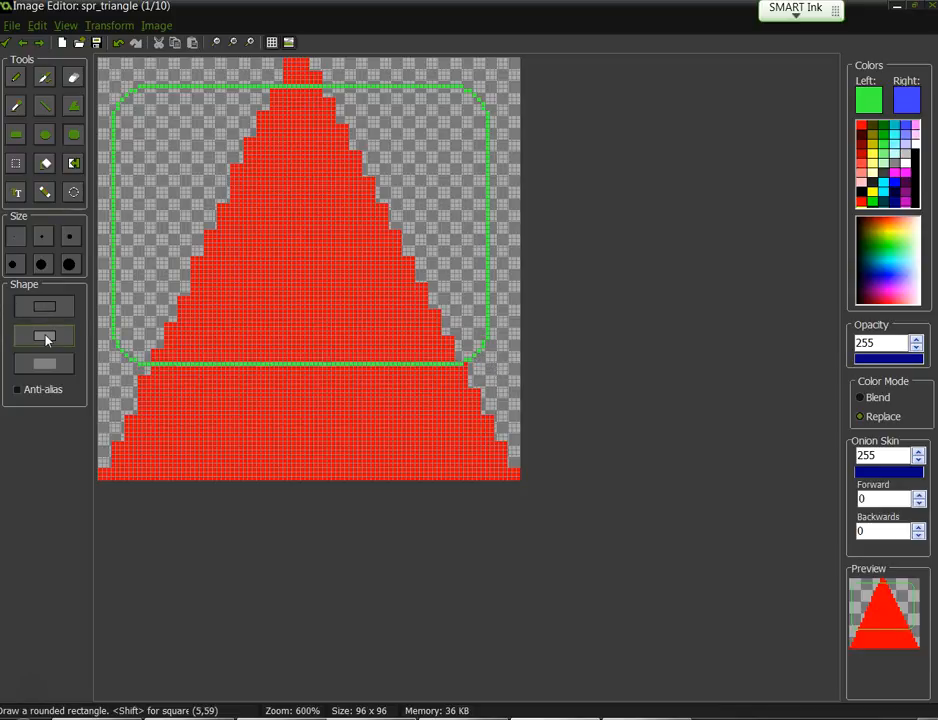
{"action": "right_click_drag", "start_coordinate": [147, 122], "coordinate": [455, 342]}
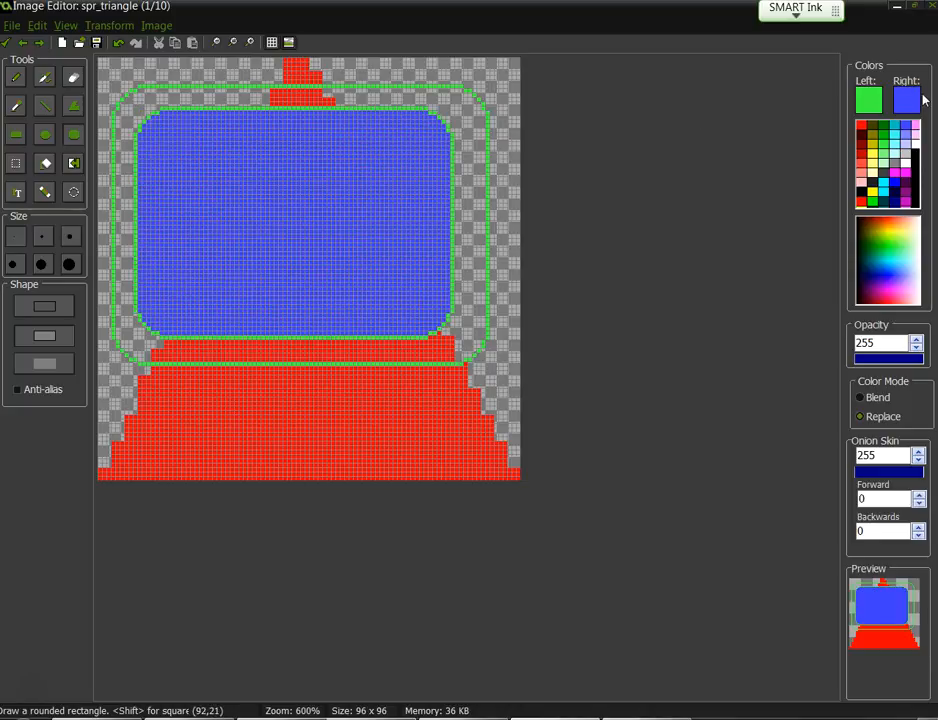
{"action": "left_click", "coordinate": [42, 364]}
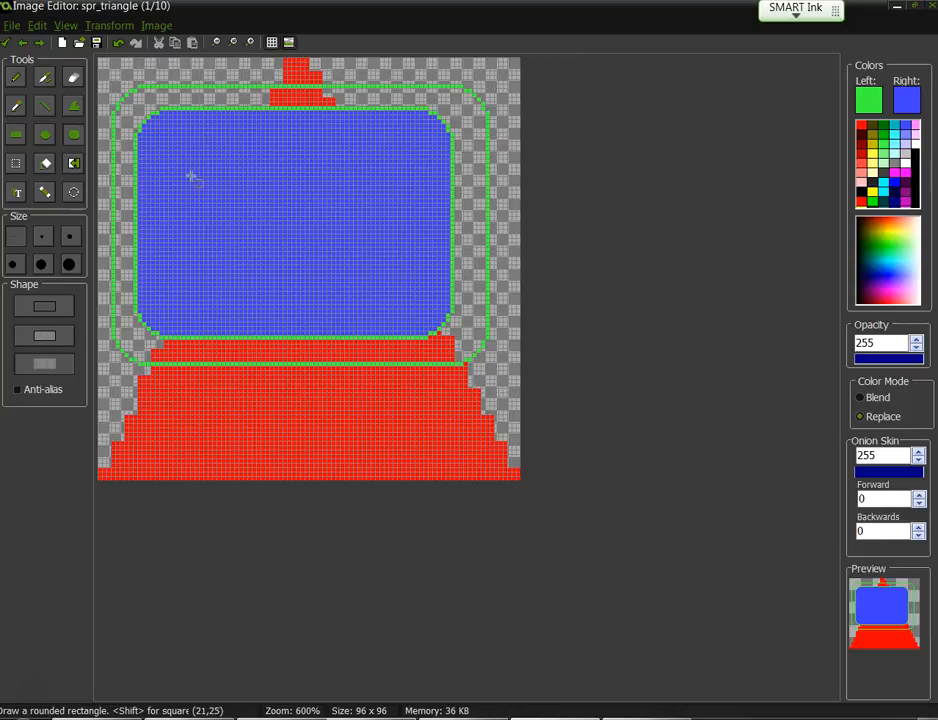
{"action": "left_click_drag", "start_coordinate": [164, 143], "coordinate": [425, 313]}
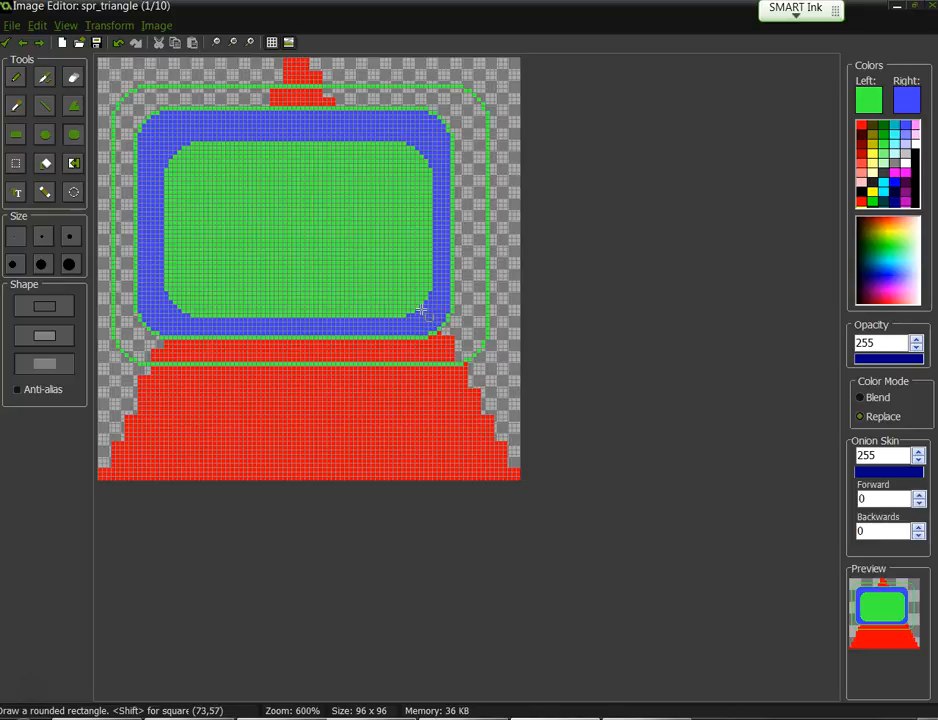
Select several rectangular regions of the drawing and move them to other places on the canvas.
{"action": "left_click", "coordinate": [16, 163]}
{"action": "left_click_drag", "start_coordinate": [103, 77], "coordinate": [433, 386]}
{"action": "left_click_drag", "start_coordinate": [389, 157], "coordinate": [484, 381]}
{"action": "left_click_drag", "start_coordinate": [440, 205], "coordinate": [212, 278]}
{"action": "left_click", "coordinate": [355, 209]}
{"action": "left_click_drag", "start_coordinate": [197, 178], "coordinate": [454, 337]}
{"action": "left_click_drag", "start_coordinate": [183, 239], "coordinate": [190, 259]}
{"action": "left_click_drag", "start_coordinate": [195, 163], "coordinate": [313, 256]}
{"action": "left_click_drag", "start_coordinate": [249, 198], "coordinate": [290, 231]}
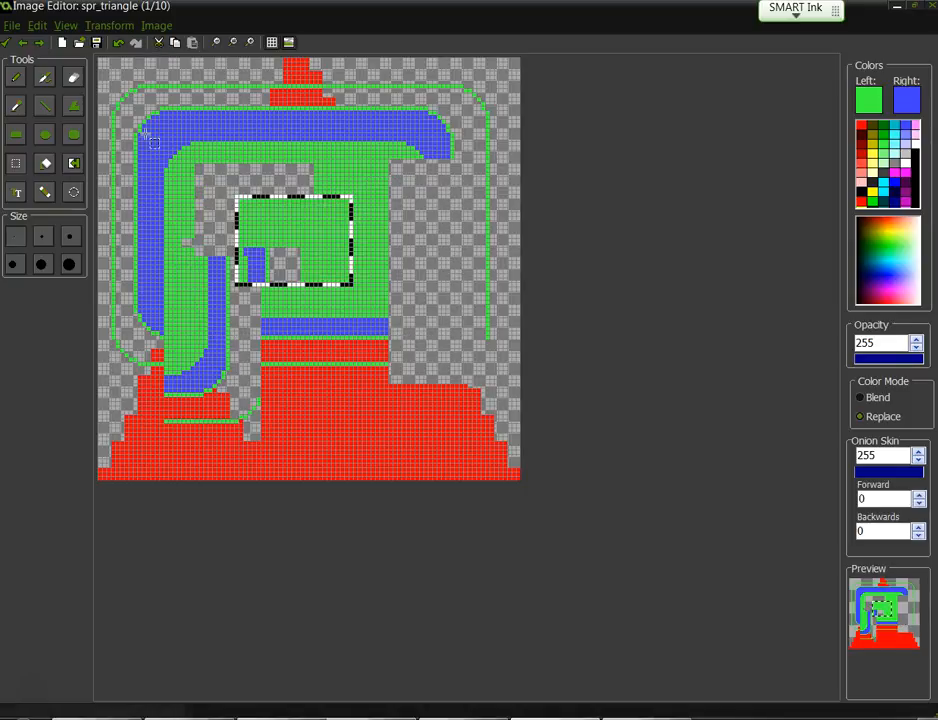
Undo the moved selections and the rounded rectangles until only the plain red triangle remains.
{"action": "left_click", "coordinate": [118, 42]}
{"action": "left_click", "coordinate": [118, 42]}
{"action": "left_click", "coordinate": [118, 42]}
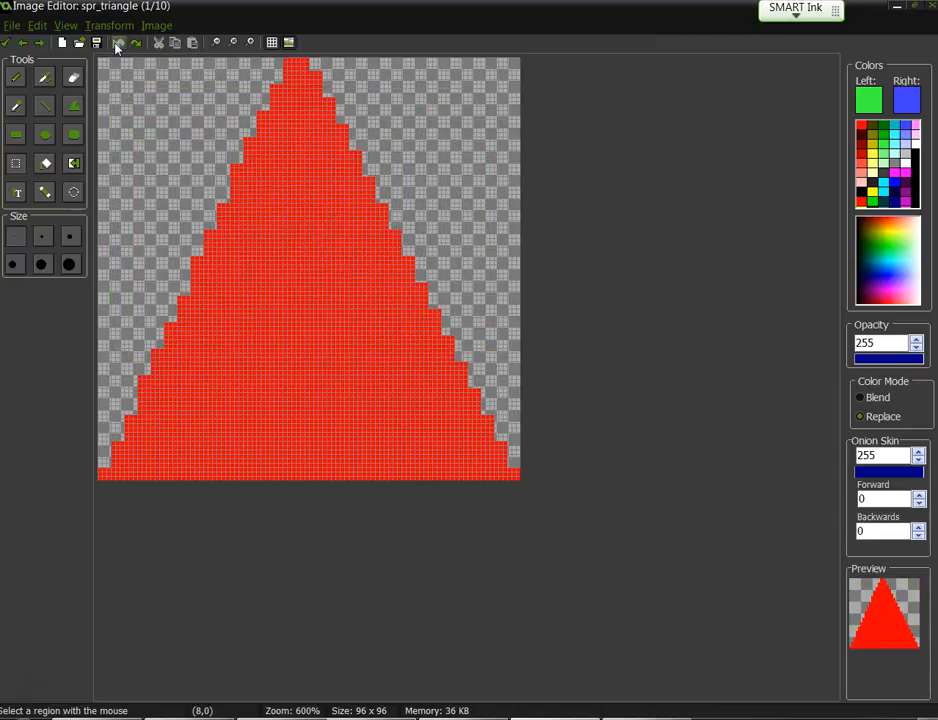
Flood-fill the transparent background around the triangle, leaving the area left of it green and the area right of it blue.
{"action": "left_click", "coordinate": [44, 166]}
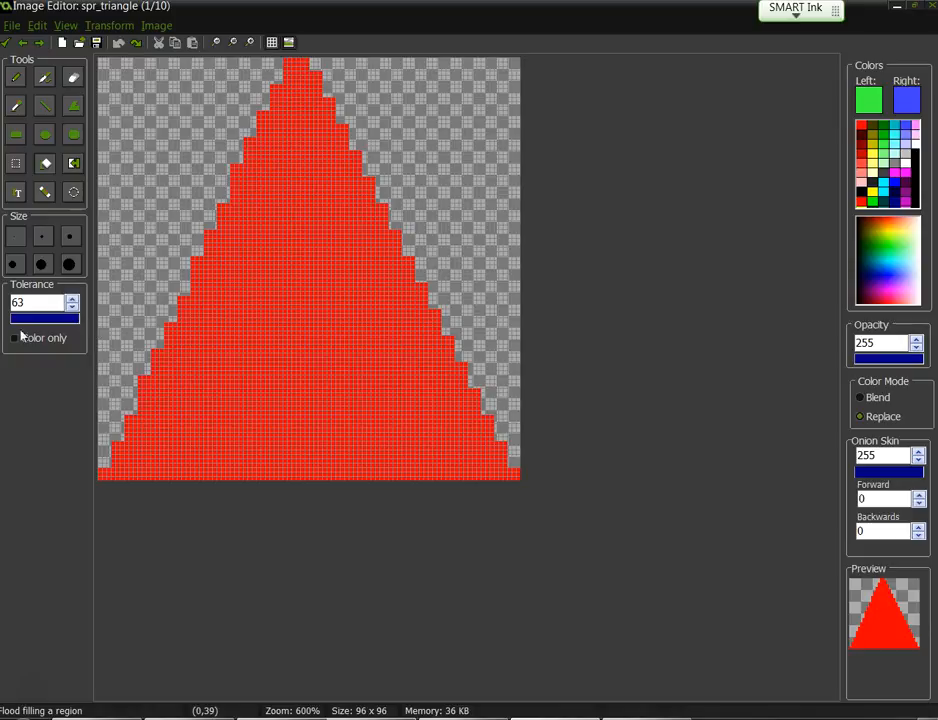
{"action": "left_click", "coordinate": [143, 124]}
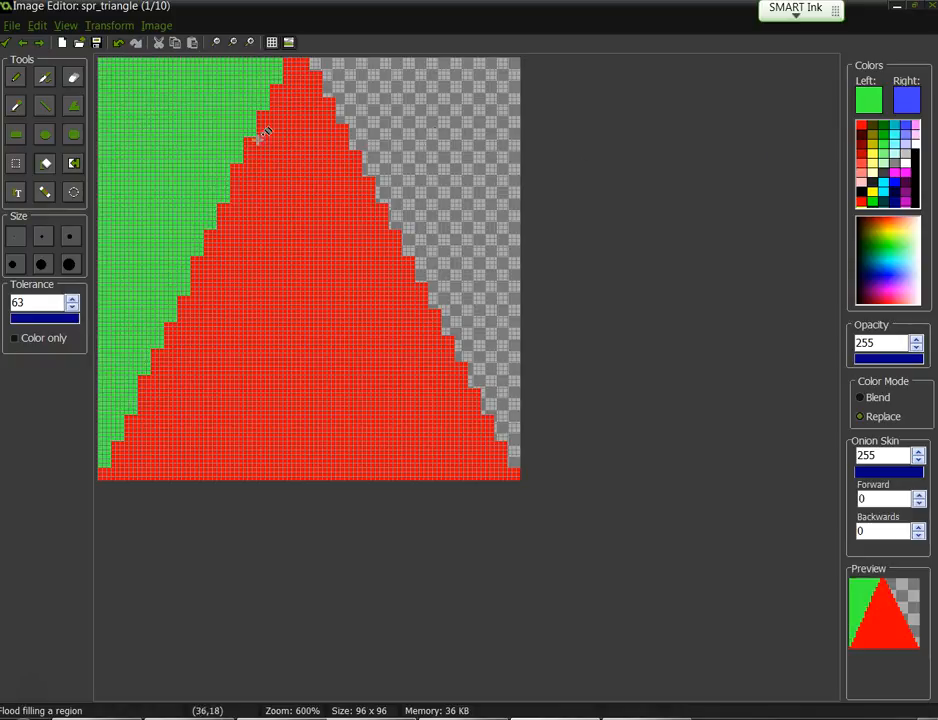
{"action": "left_click", "coordinate": [412, 139]}
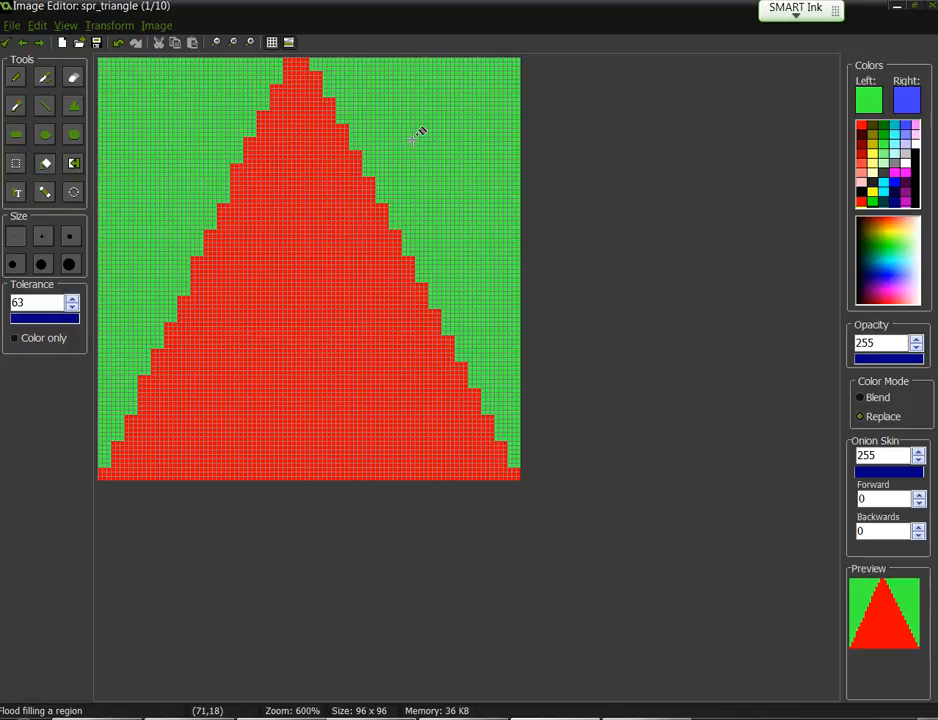
{"action": "right_click", "coordinate": [411, 139]}
{"action": "right_click", "coordinate": [157, 150]}
{"action": "left_click", "coordinate": [157, 148]}
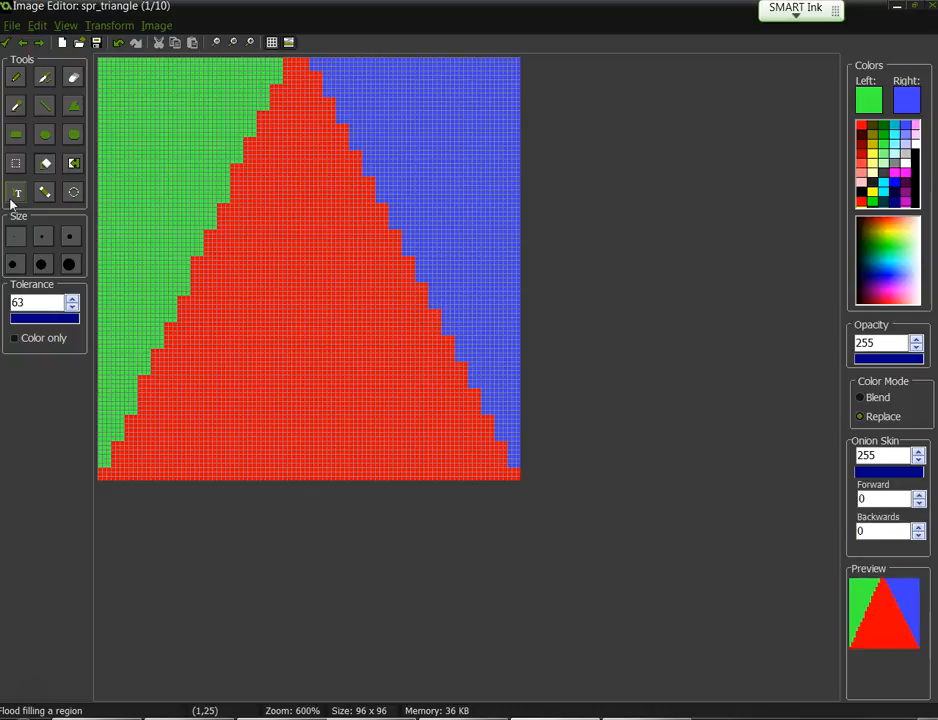
Draw three solid green ellipses on the red triangle: one in the upper middle, one at lower left and a larger one at lower right.
{"action": "left_click", "coordinate": [72, 165]}
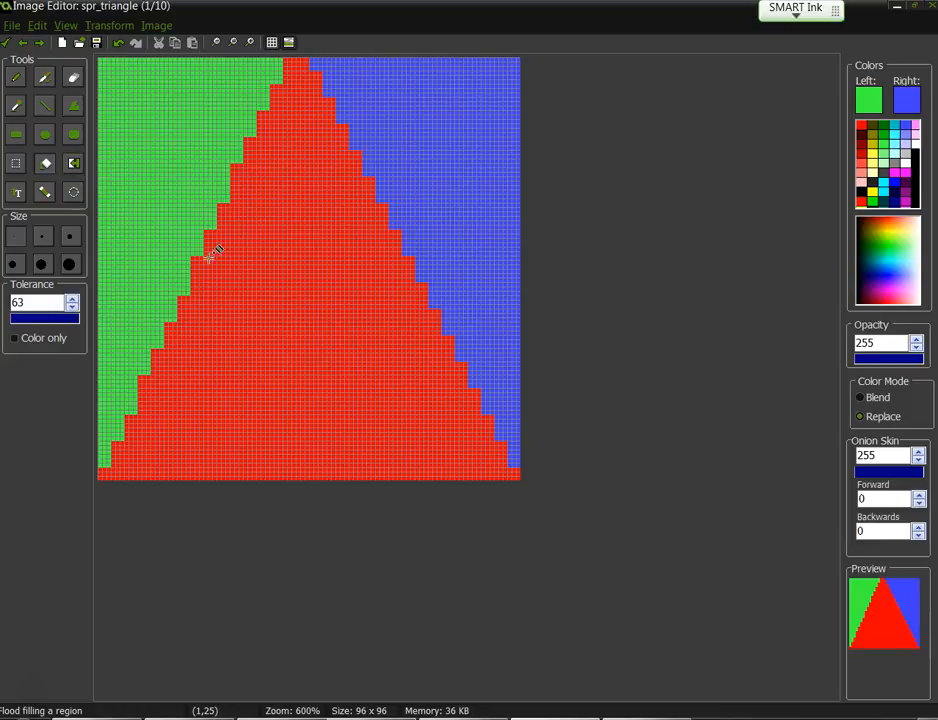
{"action": "left_click", "coordinate": [45, 137]}
{"action": "left_click_drag", "start_coordinate": [274, 237], "coordinate": [329, 290]}
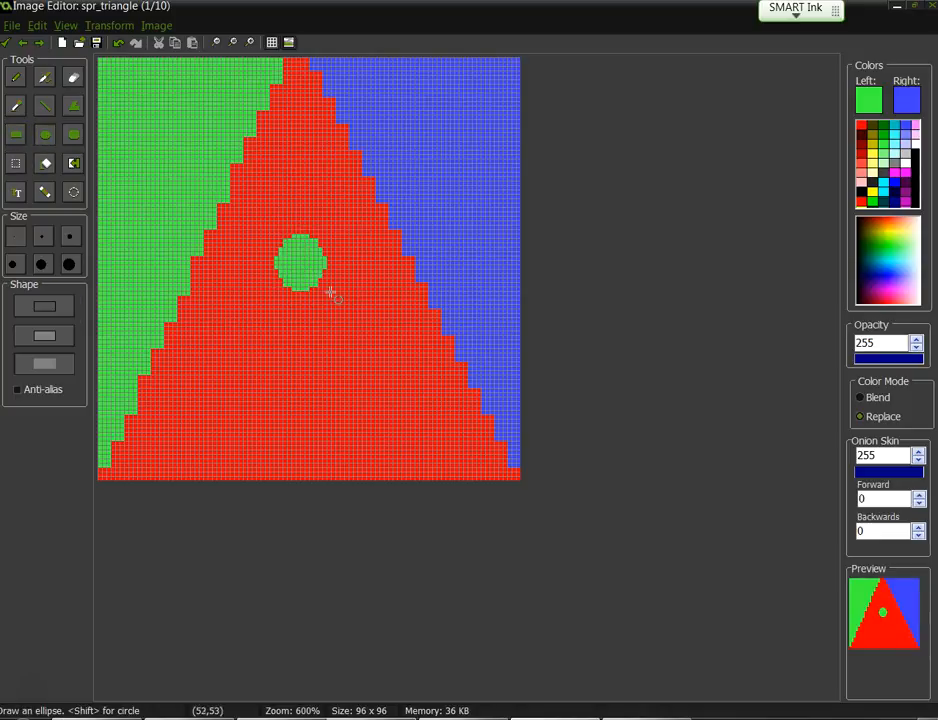
{"action": "left_click_drag", "start_coordinate": [196, 398], "coordinate": [252, 450]}
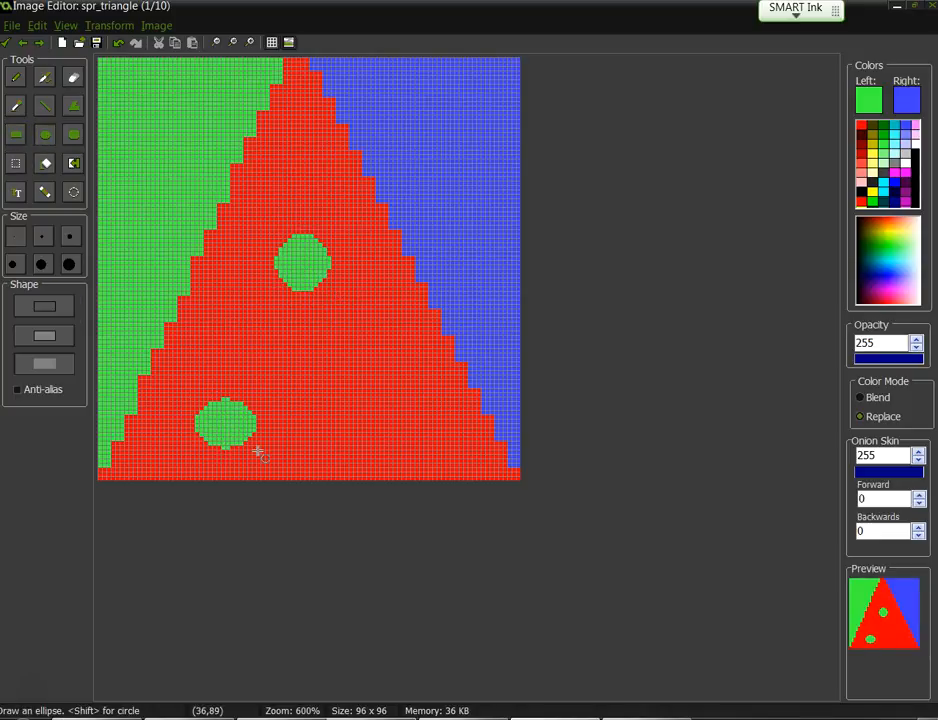
{"action": "mouse_move", "coordinate": [355, 383]}
{"action": "left_mouse_down"}
{"action": "mouse_move", "coordinate": [407, 445]}
{"action": "mouse_move", "coordinate": [429, 449]}
{"action": "left_mouse_up"}
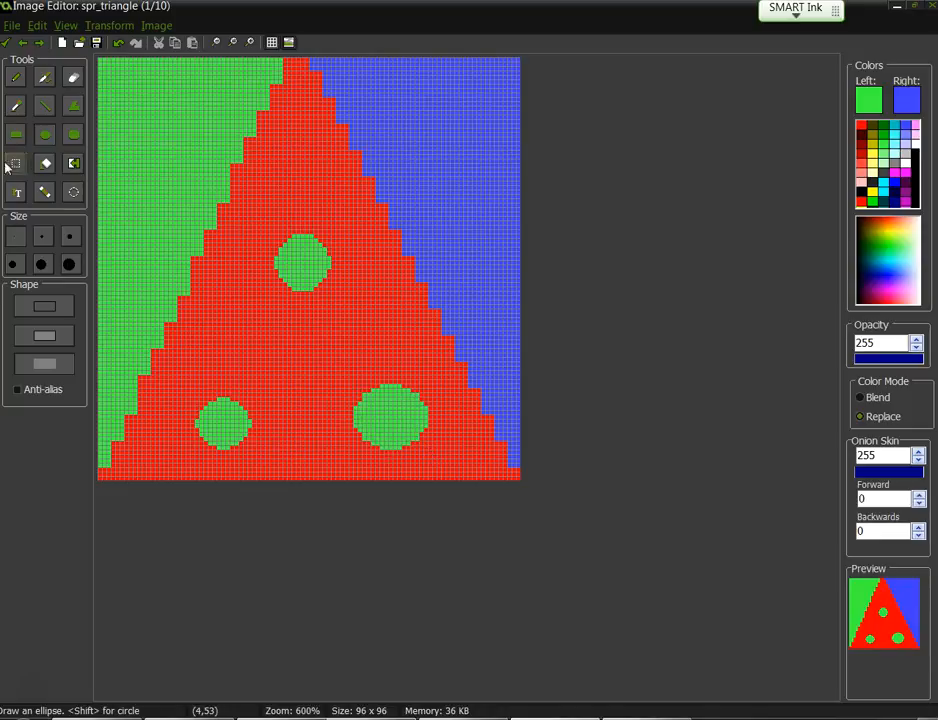
Change all blue pixels to green with the color-change tool, try changing all green to blue, and undo that last change.
{"action": "left_click", "coordinate": [73, 163]}
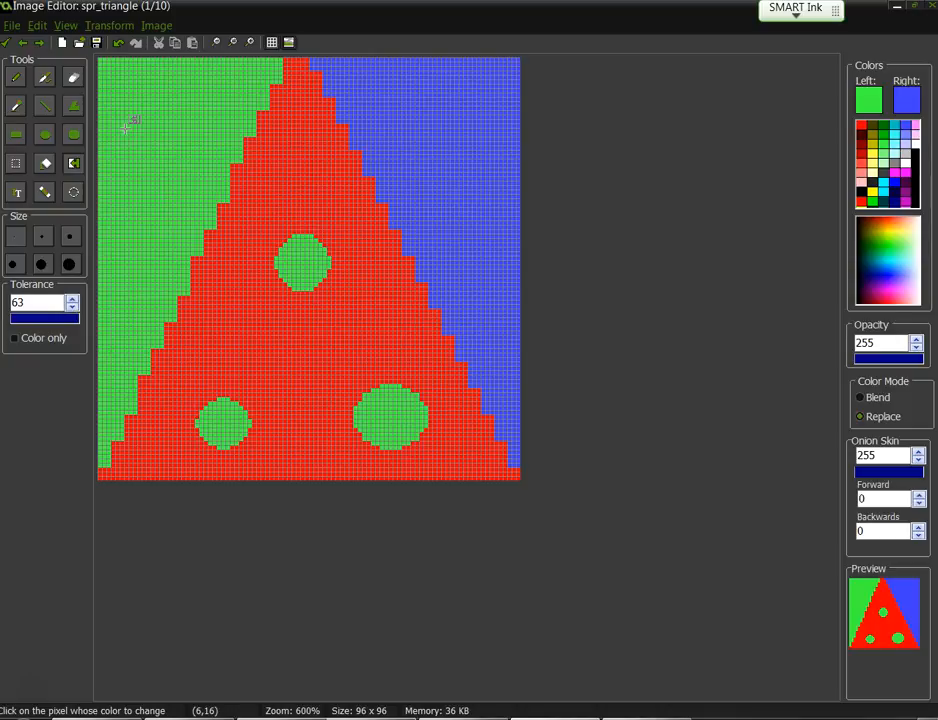
{"action": "left_click", "coordinate": [419, 134]}
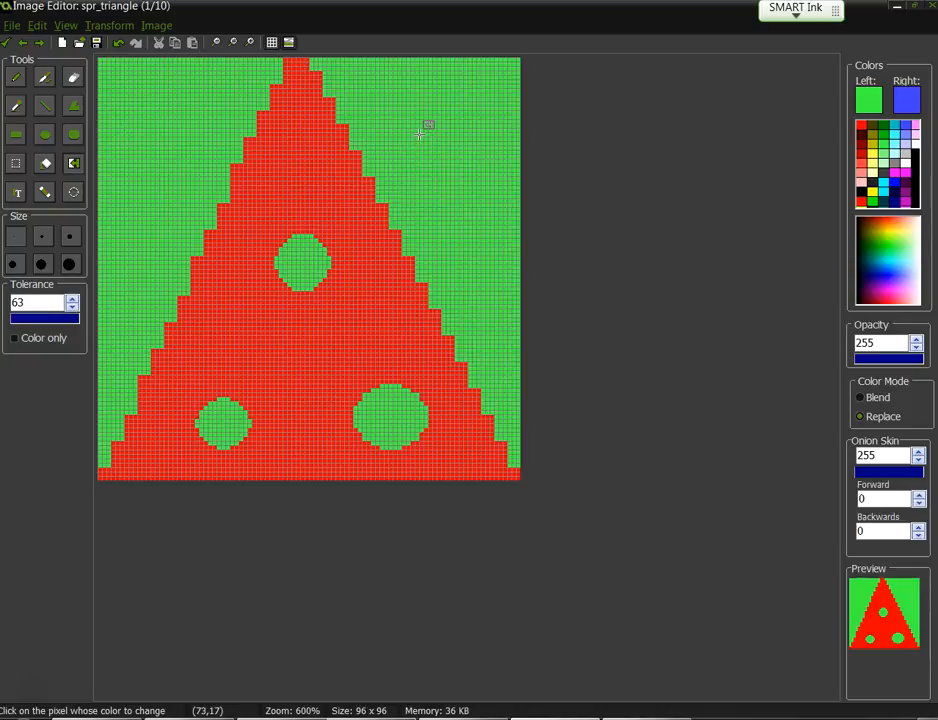
{"action": "right_click", "coordinate": [419, 134]}
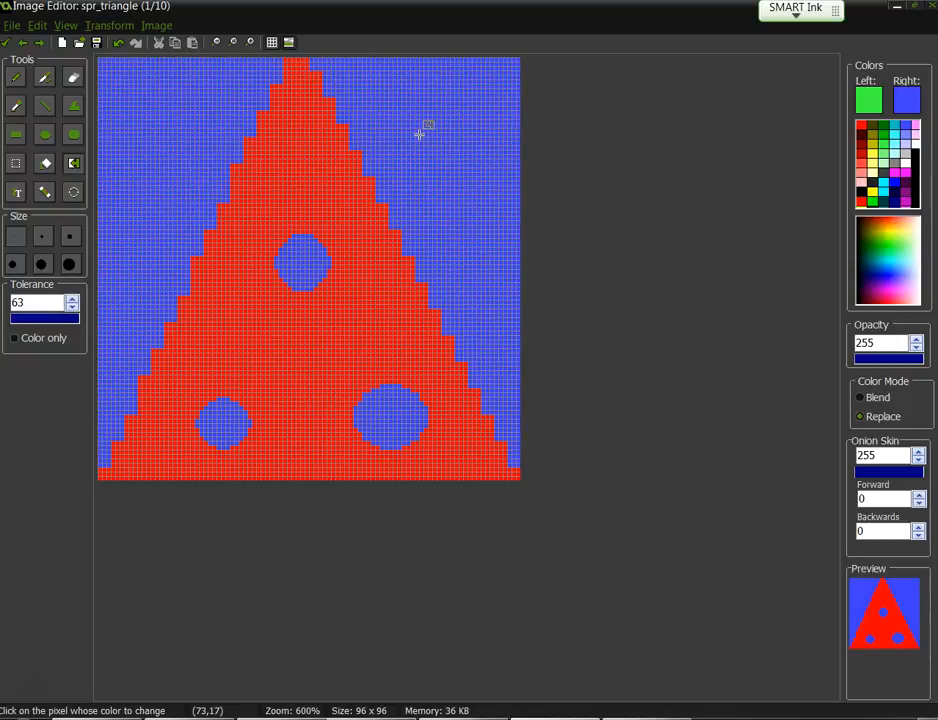
{"action": "left_click", "coordinate": [118, 43]}
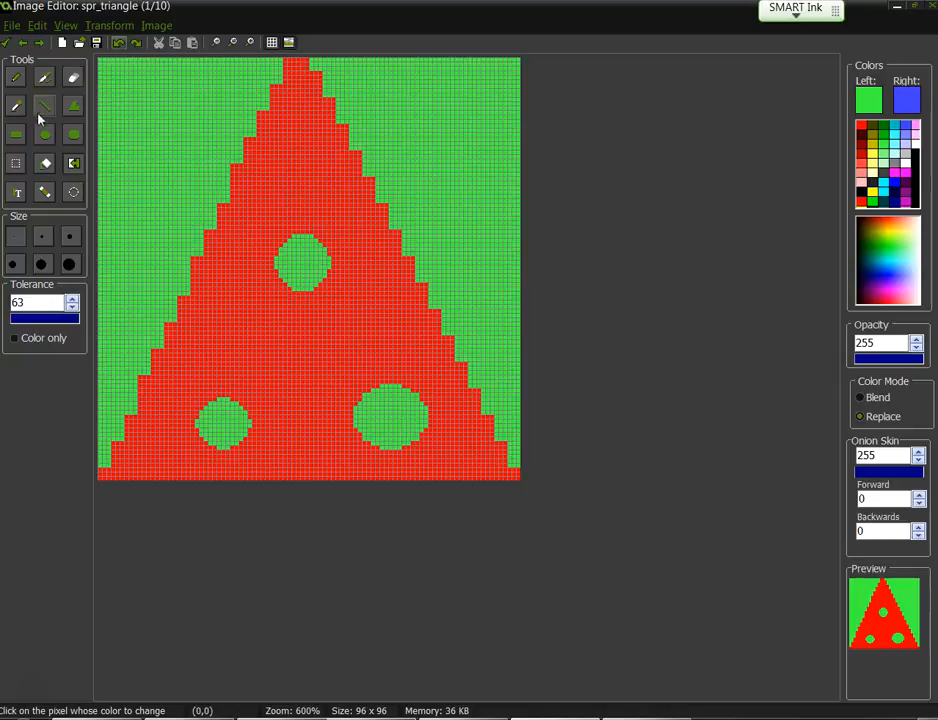
Flood-fill the background right of the triangle, the upper circle and the lower-left circle with blue.
{"action": "left_click", "coordinate": [45, 166]}
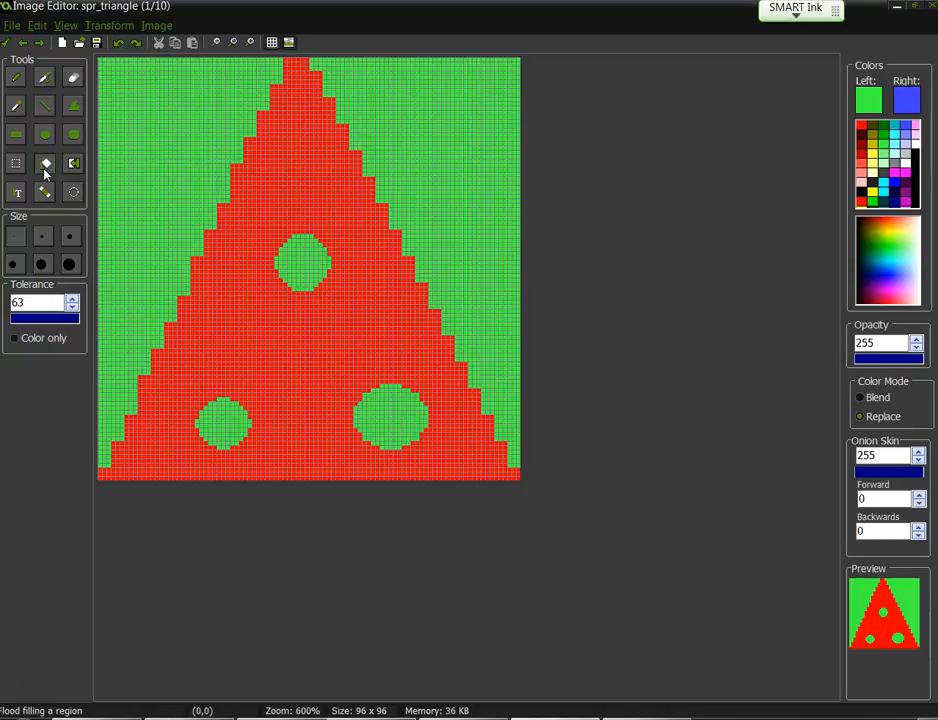
{"action": "right_click", "coordinate": [463, 130]}
{"action": "right_click", "coordinate": [303, 260]}
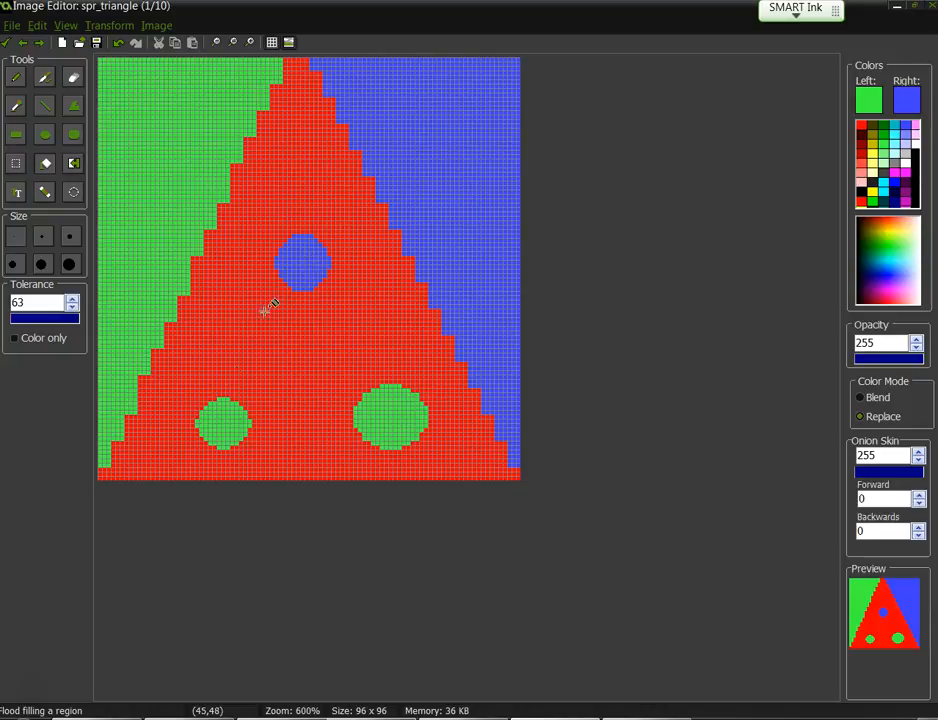
{"action": "right_click", "coordinate": [228, 414]}
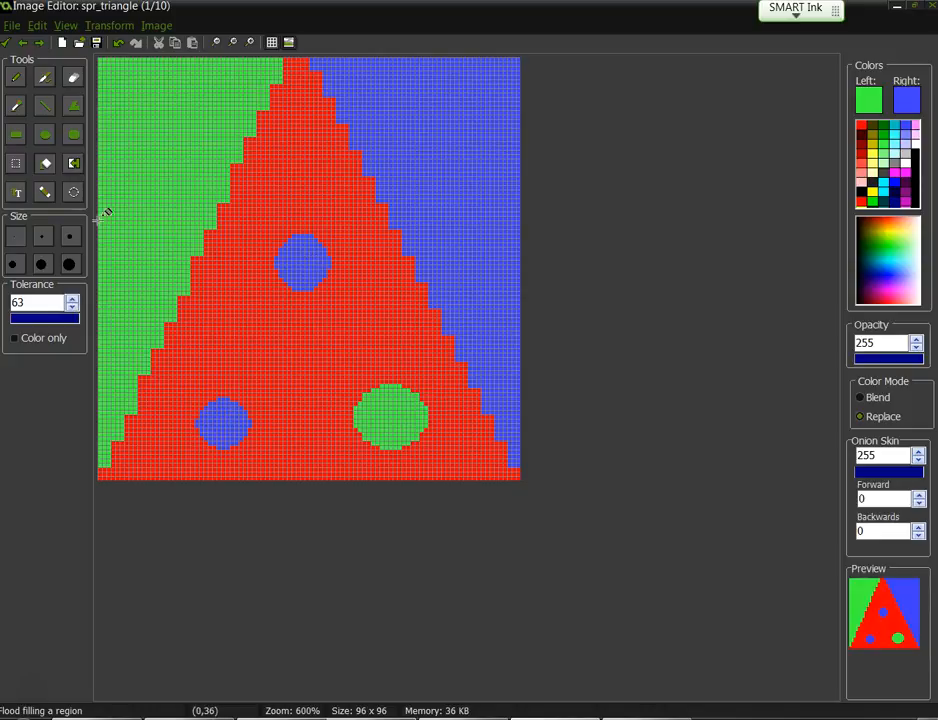
Try changing every blue pixel to green, revert it, and change every green pixel to blue with the color-change tool.
{"action": "left_click", "coordinate": [72, 165]}
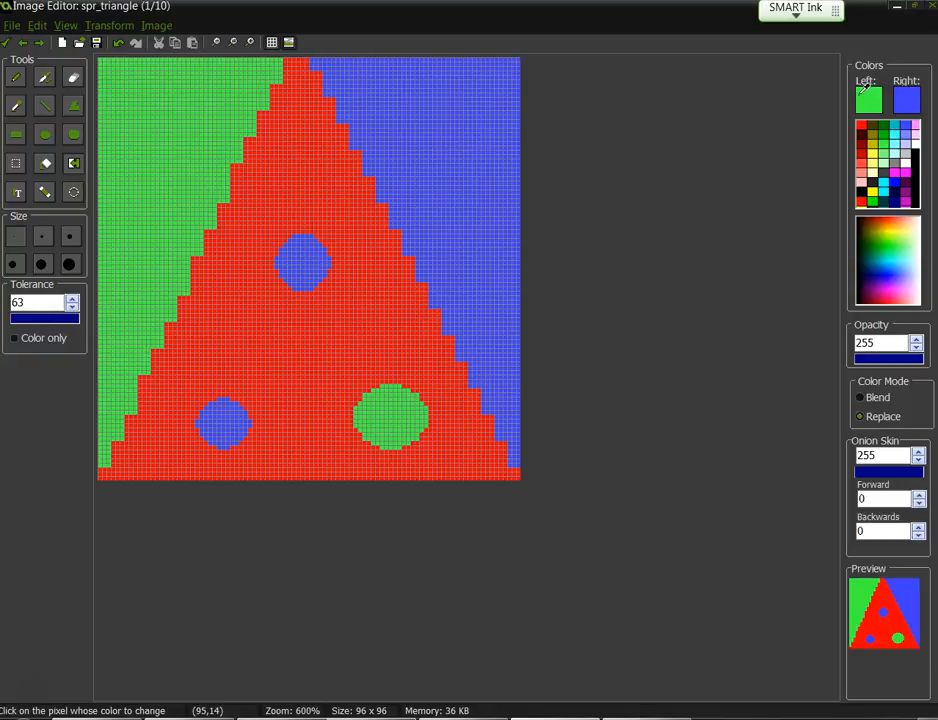
{"action": "left_click", "coordinate": [431, 106]}
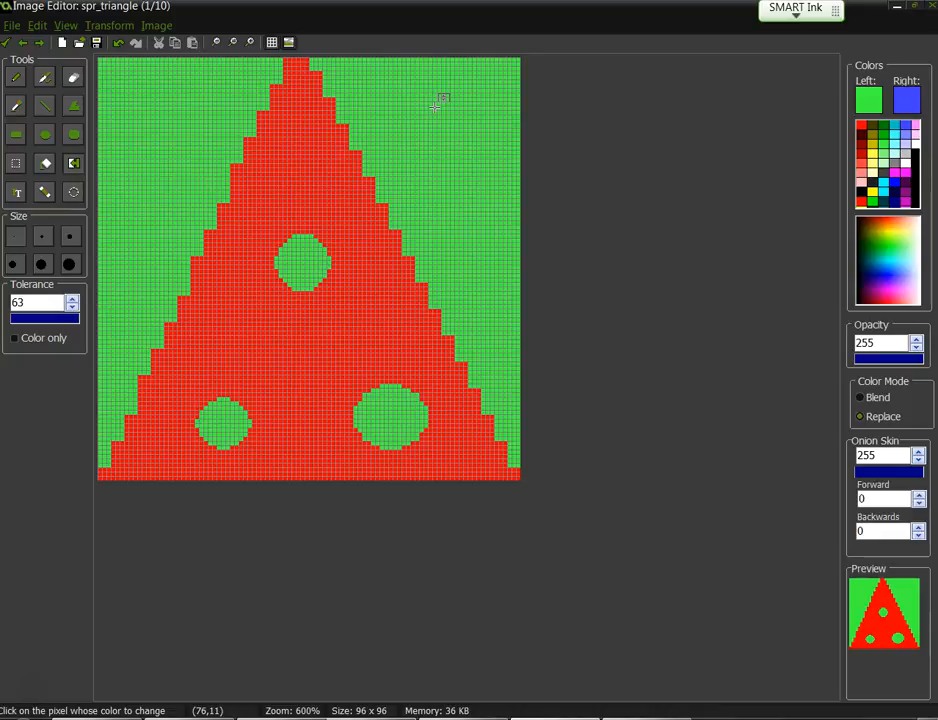
{"action": "right_click", "coordinate": [435, 106]}
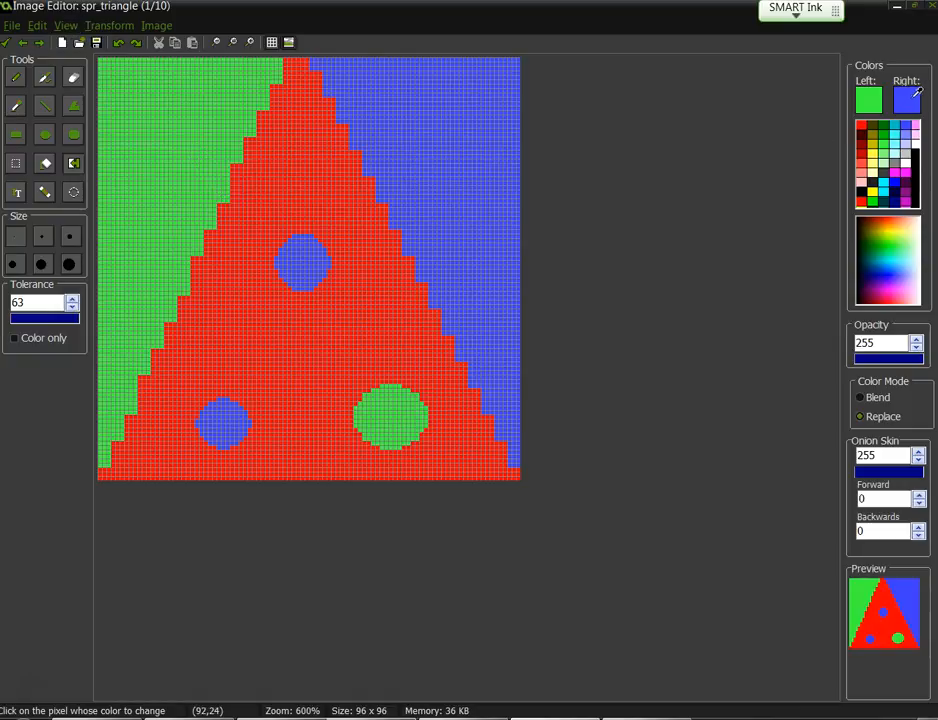
{"action": "right_click", "coordinate": [175, 121]}
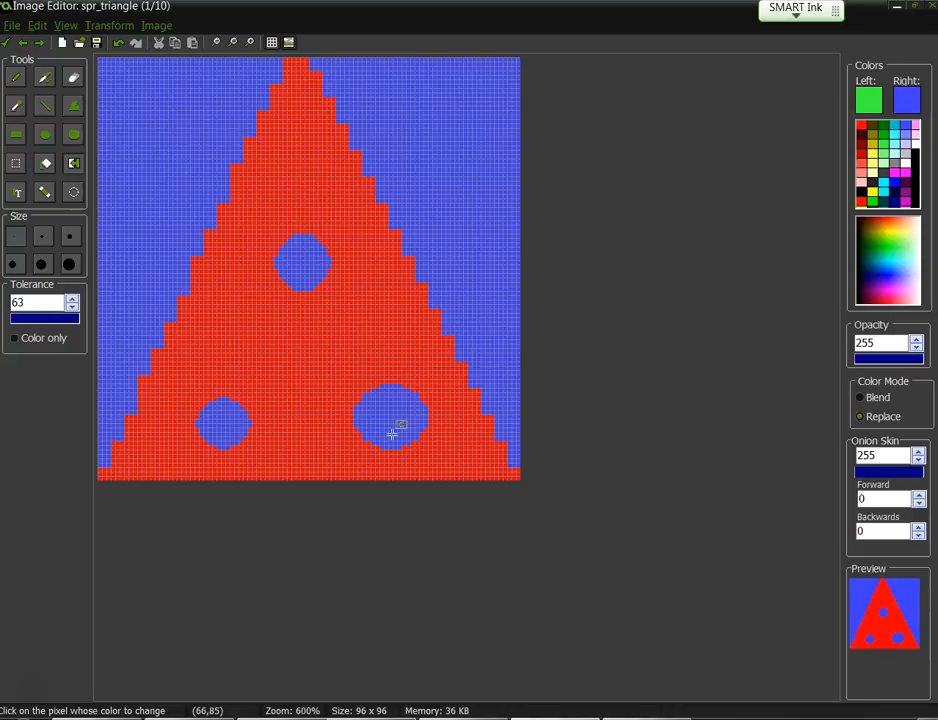
Flood-fill both background areas and all three circles one by one with green.
{"action": "left_click", "coordinate": [46, 165]}
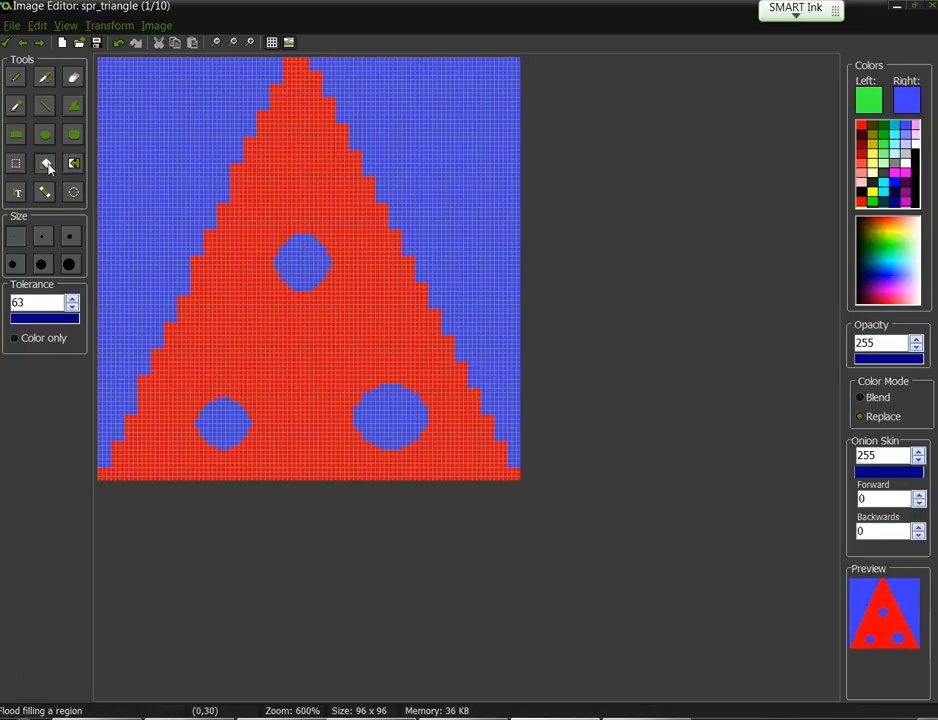
{"action": "left_click", "coordinate": [120, 137]}
{"action": "left_click", "coordinate": [308, 256]}
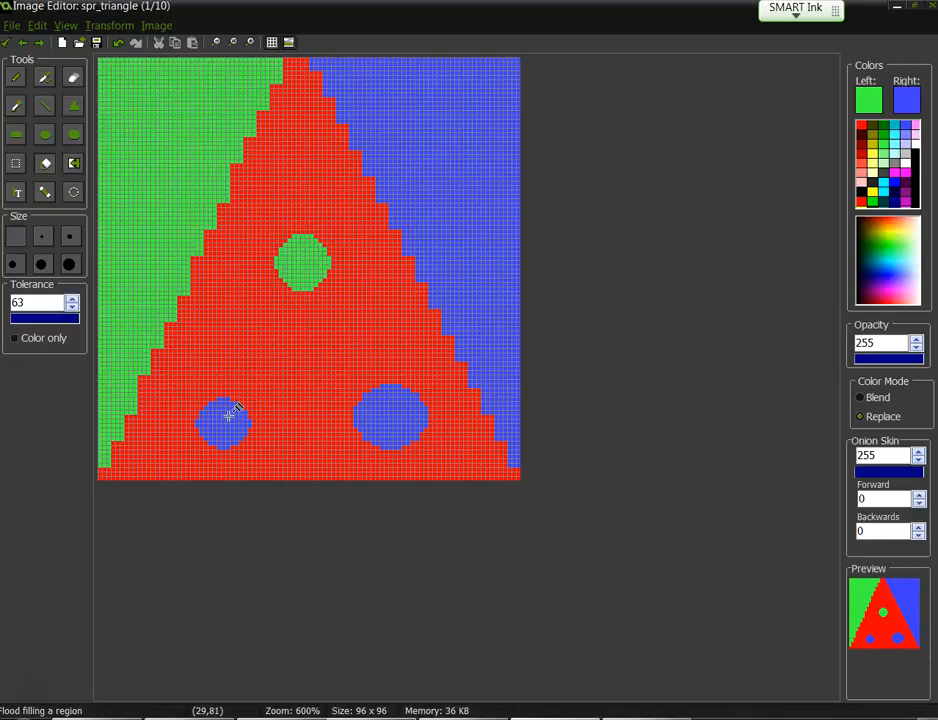
{"action": "left_click", "coordinate": [226, 417]}
{"action": "left_click", "coordinate": [379, 417]}
{"action": "left_click", "coordinate": [510, 152]}
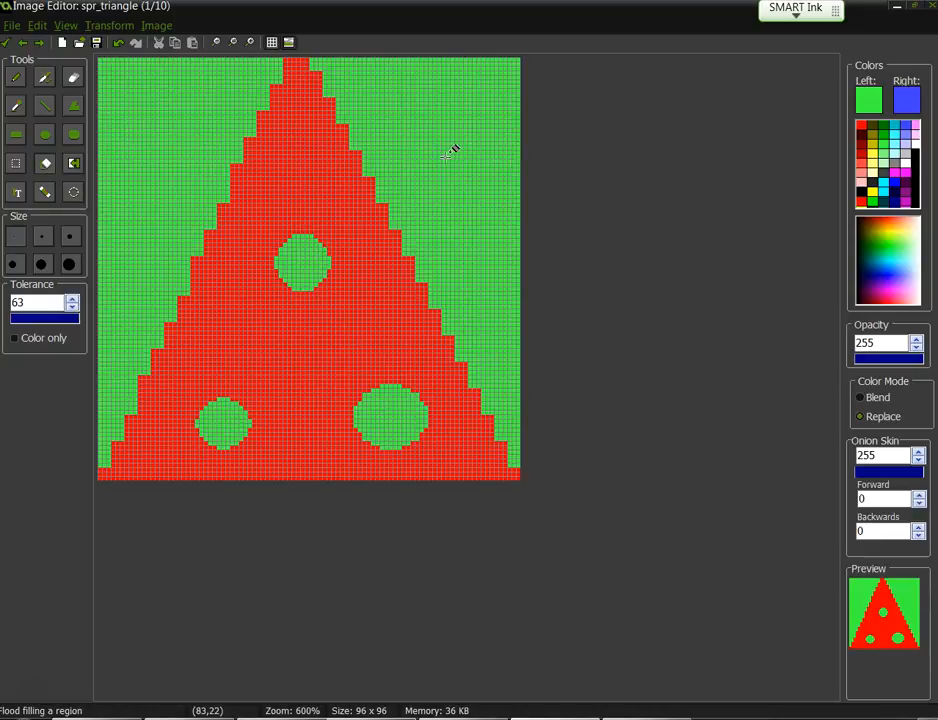
Try selecting the green area right of the triangle with the magic wand and moving it left, and undo the move.
{"action": "left_click", "coordinate": [46, 193]}
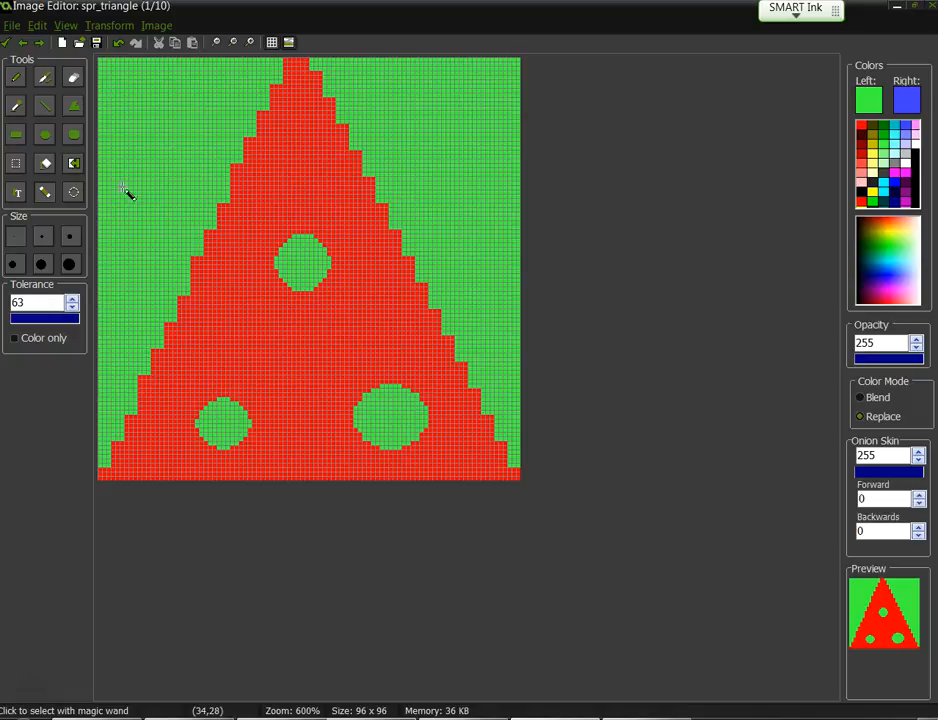
{"action": "left_click", "coordinate": [425, 154]}
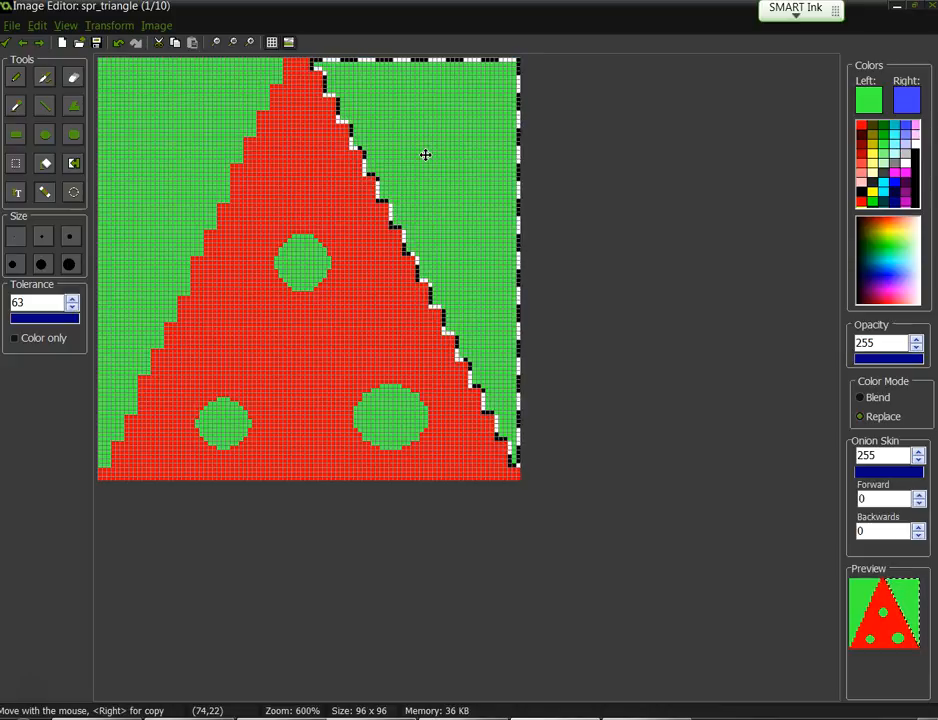
{"action": "left_click_drag", "start_coordinate": [446, 155], "coordinate": [410, 154]}
{"action": "key", "text": "ctrl+z"}
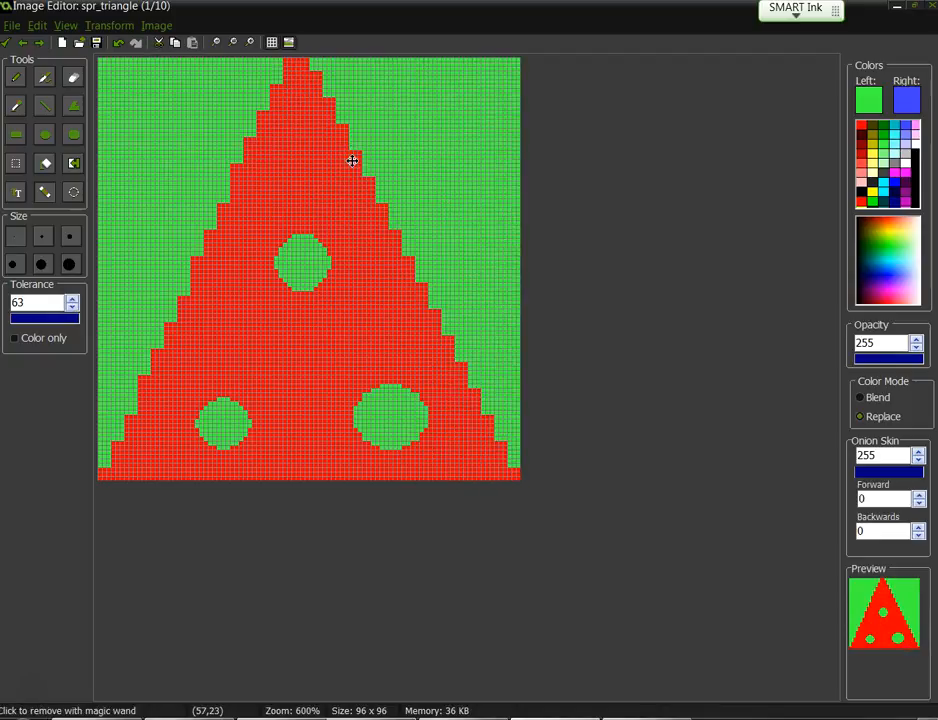
Select two green circles with the magic wand, moving the upper one nearer the apex and the lower-right one to the triangle's middle.
{"action": "left_click", "coordinate": [303, 251]}
{"action": "left_click_drag", "start_coordinate": [303, 251], "coordinate": [299, 172]}
{"action": "left_click", "coordinate": [388, 396]}
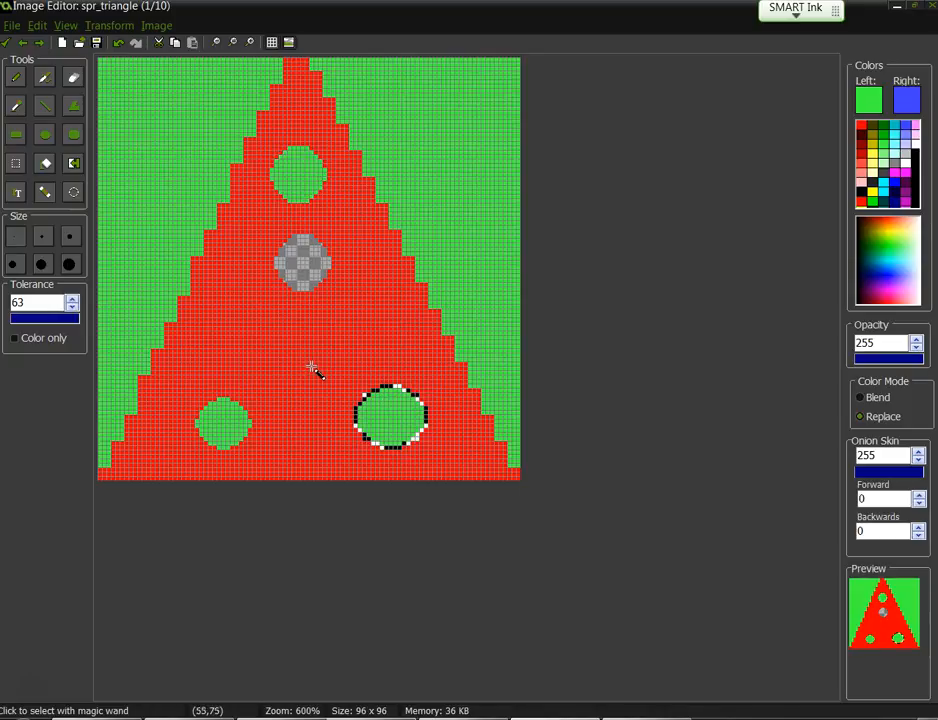
{"action": "left_click_drag", "start_coordinate": [391, 423], "coordinate": [293, 355]}
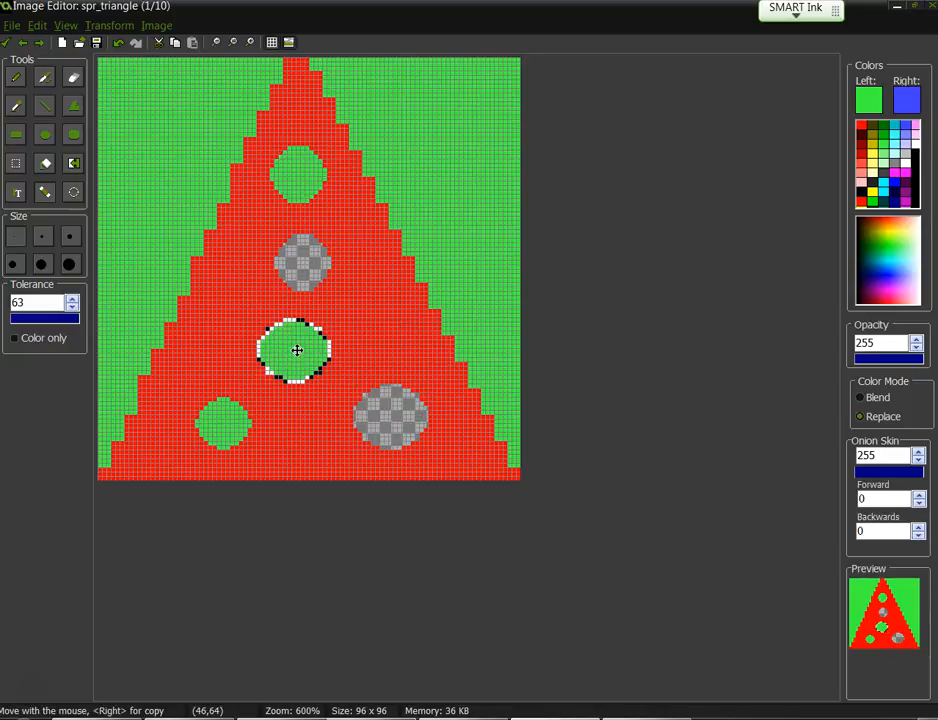
Draw two connected plain green lines forming a shallow V across the triangle, between the transparent upper hole and the middle green circle.
{"action": "left_click", "coordinate": [44, 105]}
{"action": "left_click_drag", "start_coordinate": [178, 248], "coordinate": [253, 288]}
{"action": "key", "text": "ctrl+z"}
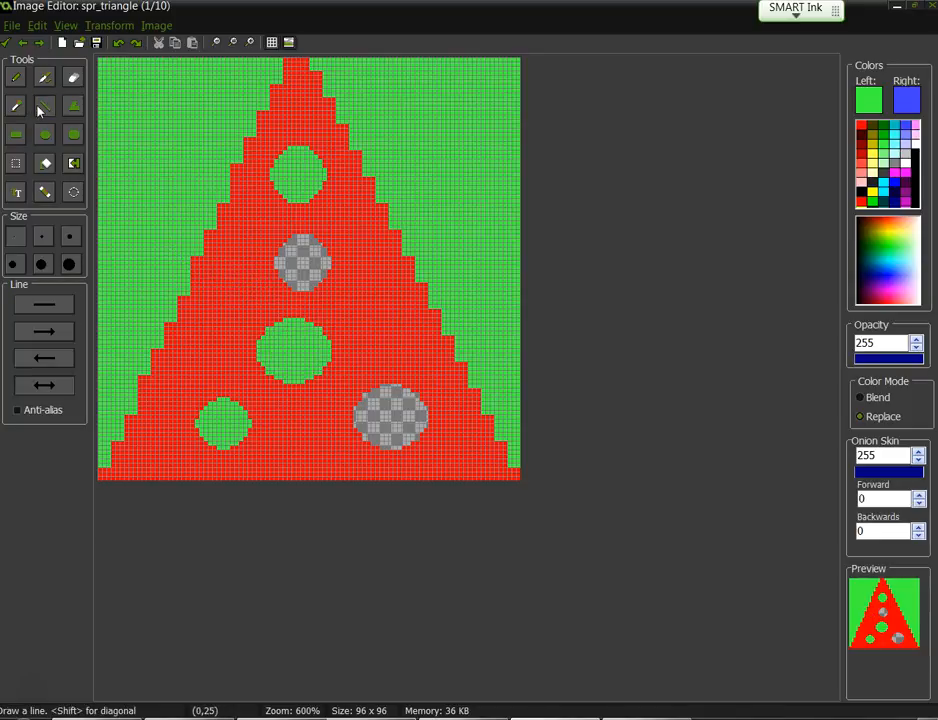
{"action": "left_click", "coordinate": [44, 304]}
{"action": "left_click_drag", "start_coordinate": [191, 281], "coordinate": [337, 316]}
{"action": "left_click_drag", "start_coordinate": [337, 316], "coordinate": [415, 285]}
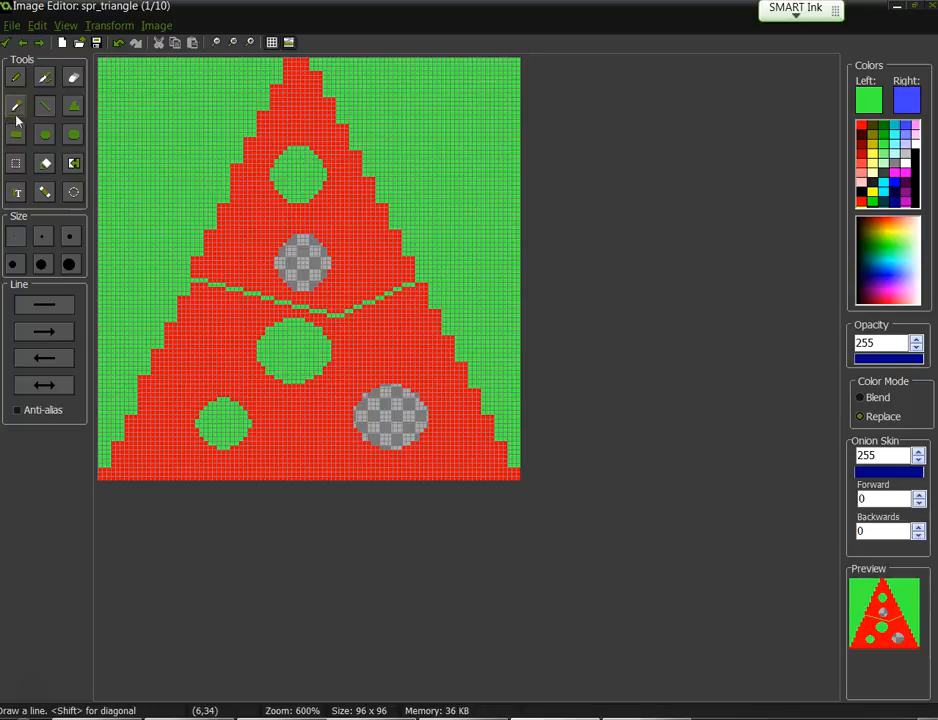
Test the magic wand on the green area left of the triangle and draw a horizontal green line across the triangle through the middle circle.
{"action": "left_click", "coordinate": [46, 192]}
{"action": "left_click", "coordinate": [140, 142]}
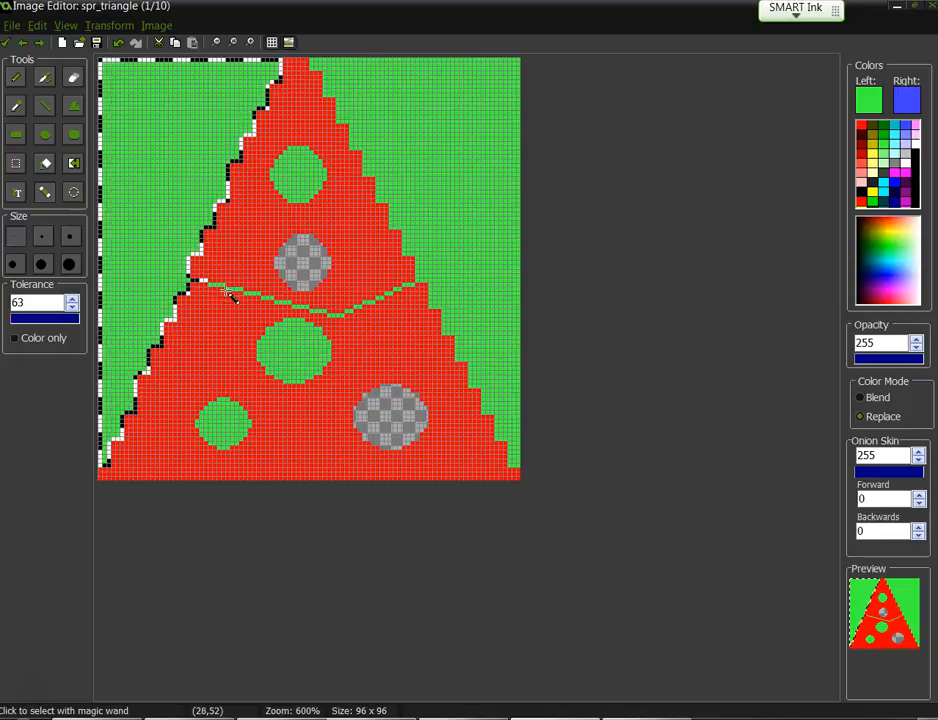
{"action": "left_click", "coordinate": [44, 105]}
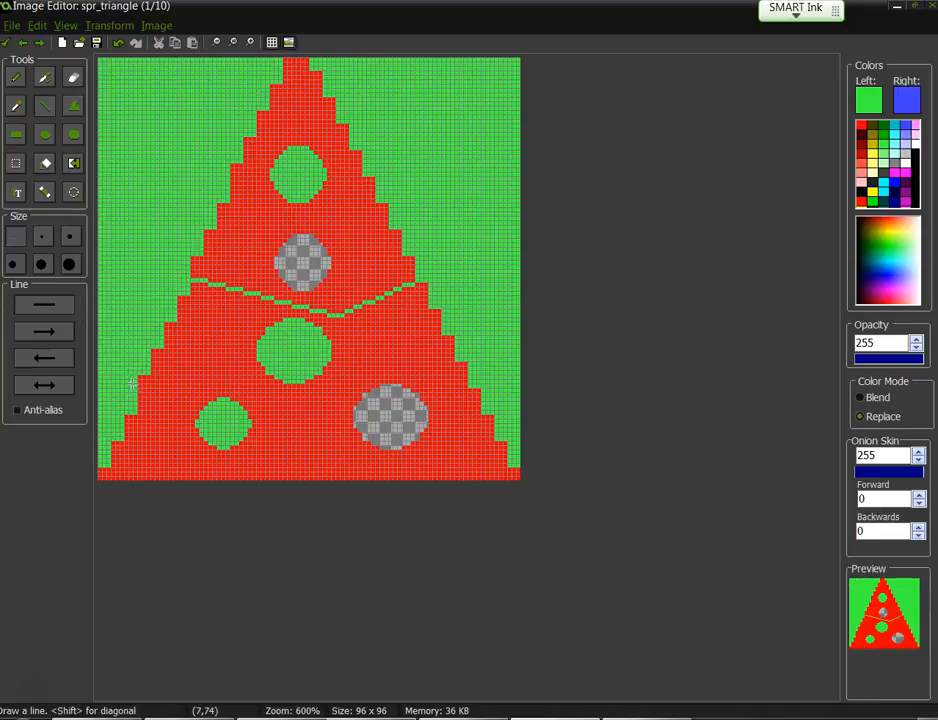
{"action": "left_click_drag", "start_coordinate": [125, 362], "coordinate": [455, 362]}
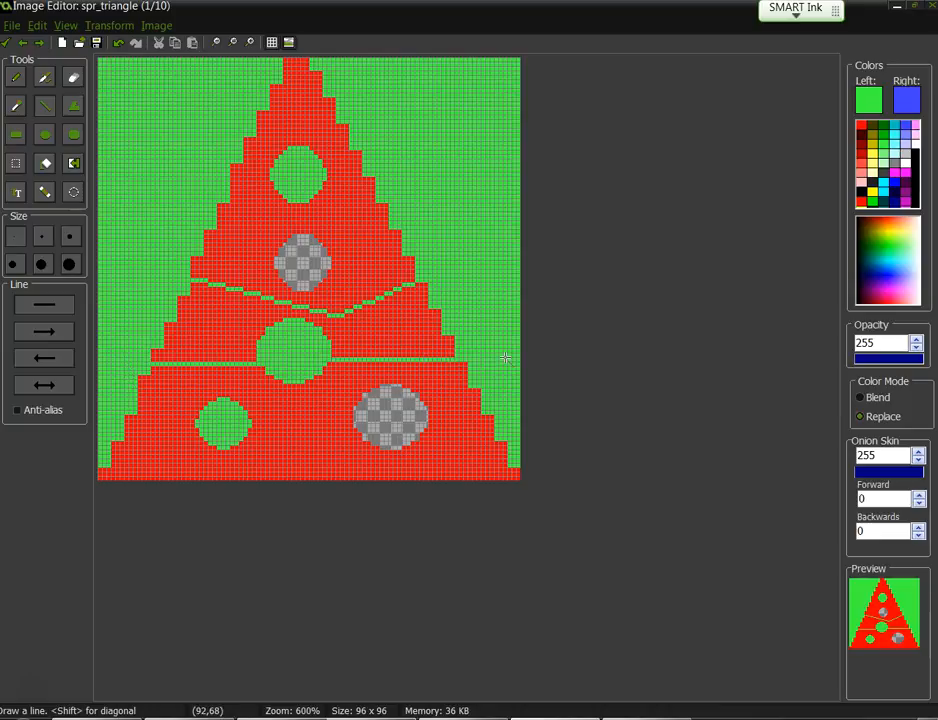
Try selecting the connected green background with the magic wand and moving it slightly down and right, and undo the move.
{"action": "left_click", "coordinate": [44, 192]}
{"action": "left_click", "coordinate": [160, 230]}
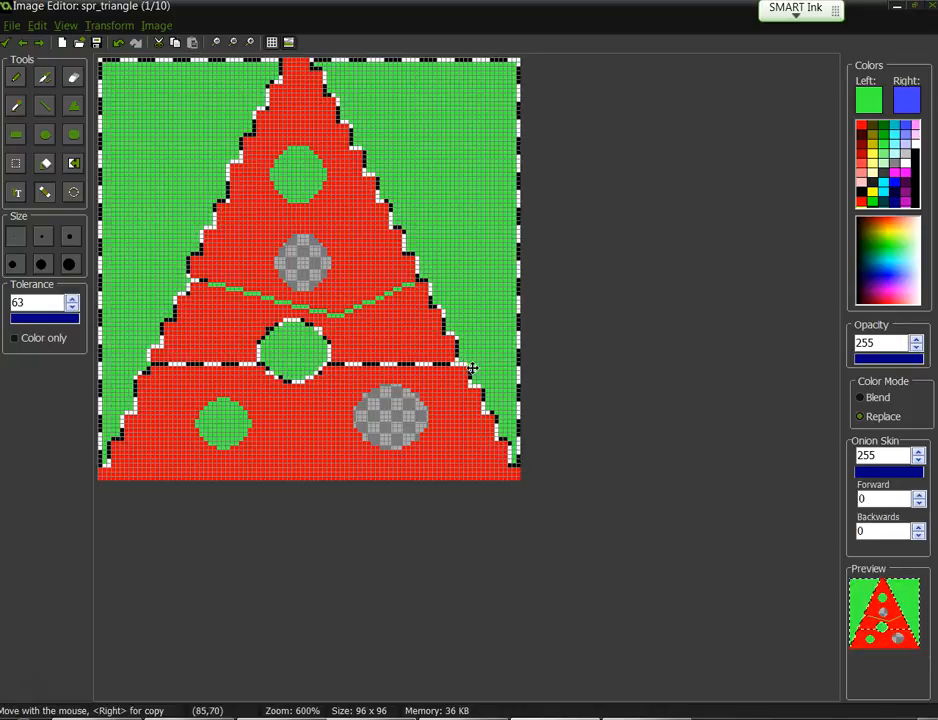
{"action": "mouse_move", "coordinate": [450, 136]}
{"action": "left_mouse_down"}
{"action": "mouse_move", "coordinate": [408, 167]}
{"action": "mouse_move", "coordinate": [527, 208]}
{"action": "mouse_move", "coordinate": [402, 82]}
{"action": "mouse_move", "coordinate": [301, 207]}
{"action": "mouse_move", "coordinate": [438, 216]}
{"action": "mouse_move", "coordinate": [444, 194]}
{"action": "mouse_move", "coordinate": [387, 140]}
{"action": "mouse_move", "coordinate": [461, 144]}
{"action": "mouse_move", "coordinate": [457, 130]}
{"action": "mouse_move", "coordinate": [459, 149]}
{"action": "left_mouse_up"}
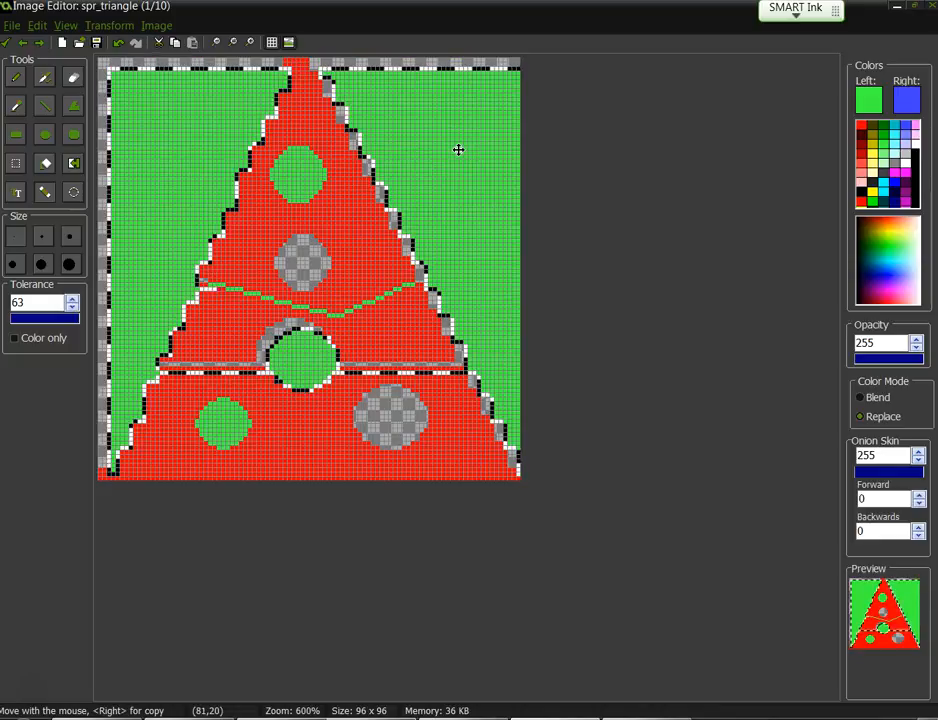
{"action": "key", "text": "ctrl+z"}
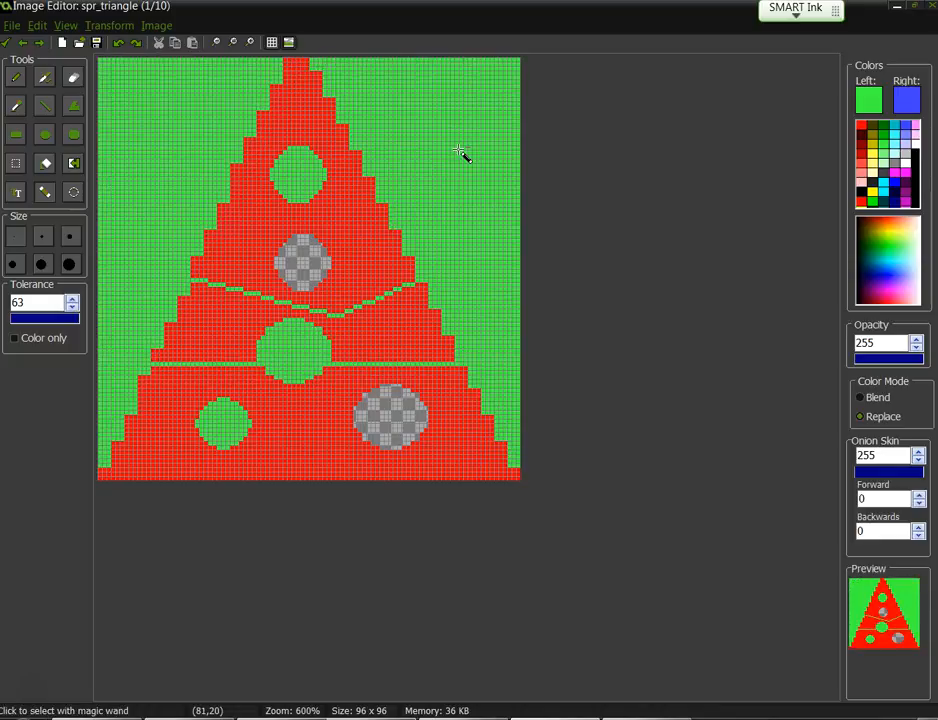
Spray-select a scribbled area over the triangle's upper half, move it down, and undo both that move and the horizontal green line.
{"action": "left_click", "coordinate": [73, 198]}
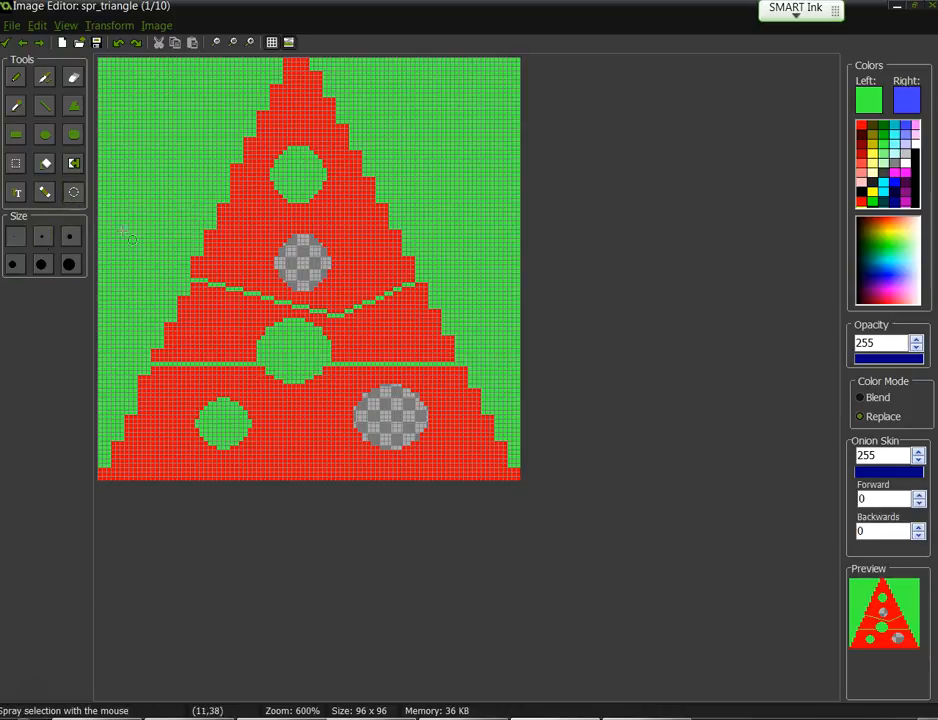
{"action": "mouse_move", "coordinate": [293, 130]}
{"action": "left_mouse_down"}
{"action": "mouse_move", "coordinate": [195, 185]}
{"action": "mouse_move", "coordinate": [163, 164]}
{"action": "mouse_move", "coordinate": [350, 178]}
{"action": "mouse_move", "coordinate": [278, 199]}
{"action": "mouse_move", "coordinate": [234, 252]}
{"action": "mouse_move", "coordinate": [261, 269]}
{"action": "mouse_move", "coordinate": [243, 279]}
{"action": "mouse_move", "coordinate": [344, 306]}
{"action": "mouse_move", "coordinate": [422, 277]}
{"action": "mouse_move", "coordinate": [388, 186]}
{"action": "mouse_move", "coordinate": [305, 62]}
{"action": "mouse_move", "coordinate": [322, 58]}
{"action": "mouse_move", "coordinate": [342, 163]}
{"action": "mouse_move", "coordinate": [353, 155]}
{"action": "mouse_move", "coordinate": [366, 168]}
{"action": "mouse_move", "coordinate": [292, 71]}
{"action": "mouse_move", "coordinate": [297, 59]}
{"action": "mouse_move", "coordinate": [217, 186]}
{"action": "mouse_move", "coordinate": [177, 199]}
{"action": "mouse_move", "coordinate": [186, 225]}
{"action": "mouse_move", "coordinate": [247, 268]}
{"action": "mouse_move", "coordinate": [319, 235]}
{"action": "mouse_move", "coordinate": [398, 239]}
{"action": "mouse_move", "coordinate": [372, 264]}
{"action": "left_mouse_up"}
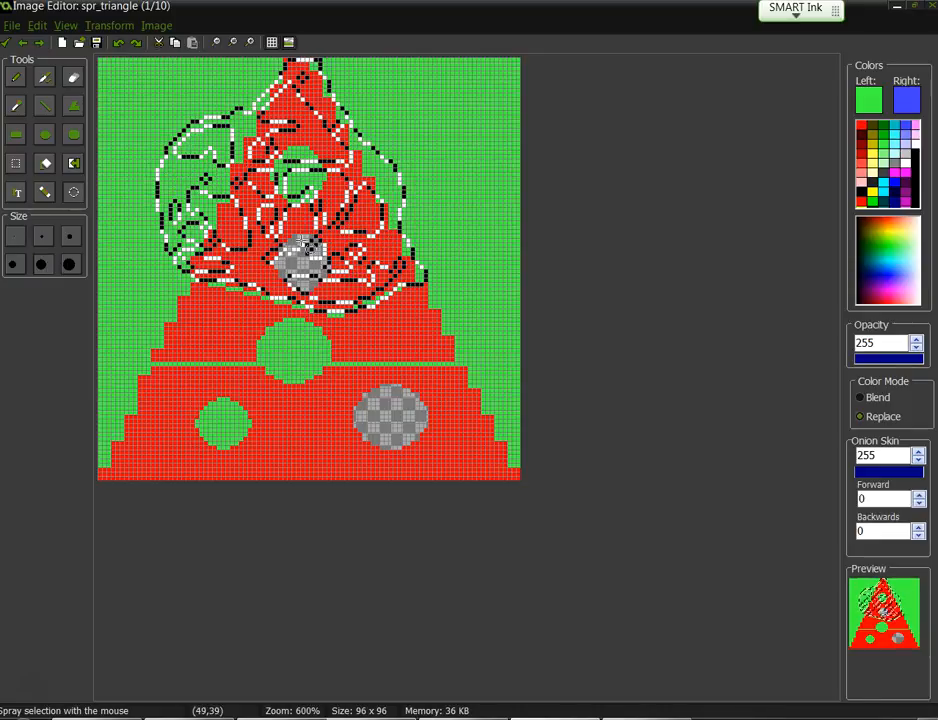
{"action": "mouse_move", "coordinate": [330, 114]}
{"action": "left_mouse_down"}
{"action": "mouse_move", "coordinate": [427, 172]}
{"action": "mouse_move", "coordinate": [371, 245]}
{"action": "mouse_move", "coordinate": [322, 237]}
{"action": "left_mouse_up"}
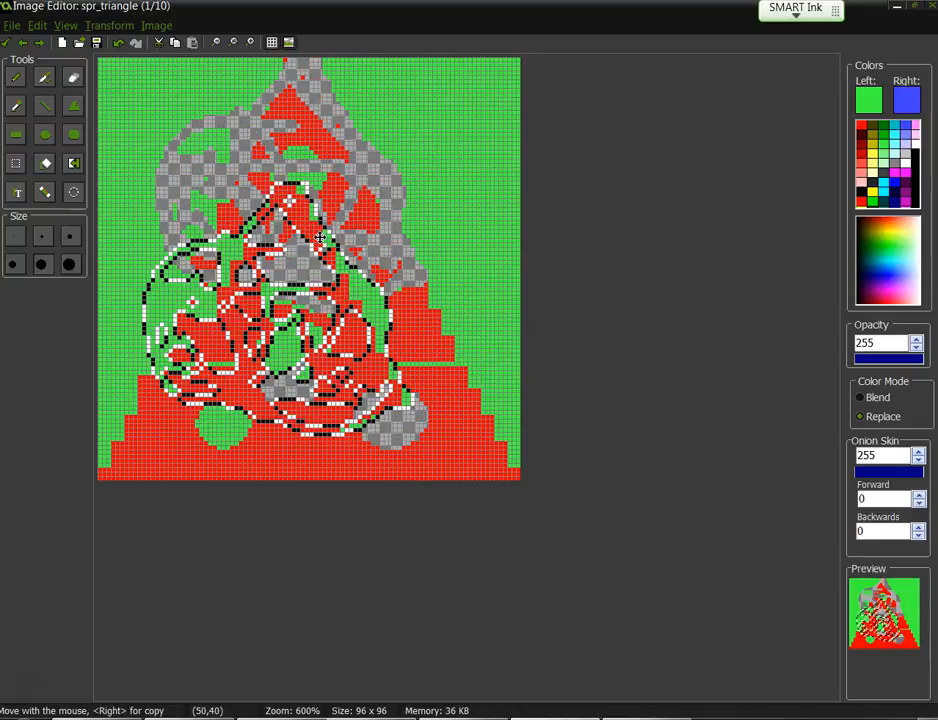
{"action": "key", "text": "ctrl+z"}
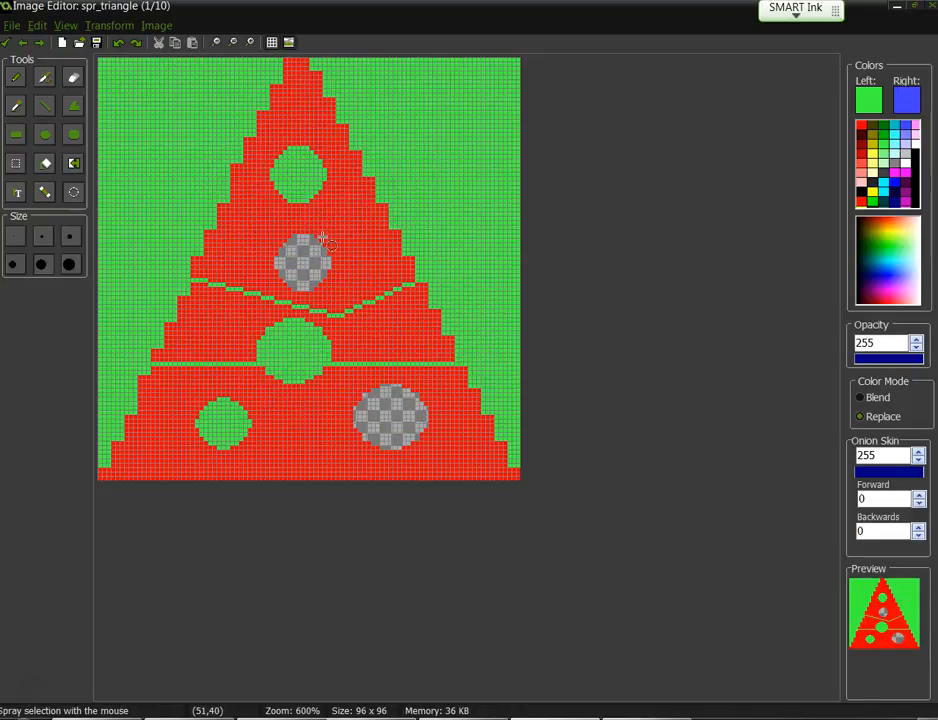
{"action": "left_click", "coordinate": [178, 217]}
{"action": "key", "text": "ctrl+z"}
Try spraying a closed selection outline around the triangle's upper half and moving the enclosed area down and right, and undo the move.
{"action": "mouse_move", "coordinate": [165, 238]}
{"action": "left_mouse_down"}
{"action": "mouse_move", "coordinate": [180, 218]}
{"action": "mouse_move", "coordinate": [195, 243]}
{"action": "mouse_move", "coordinate": [322, 274]}
{"action": "mouse_move", "coordinate": [388, 256]}
{"action": "mouse_move", "coordinate": [388, 186]}
{"action": "mouse_move", "coordinate": [322, 93]}
{"action": "mouse_move", "coordinate": [289, 88]}
{"action": "mouse_move", "coordinate": [180, 125]}
{"action": "mouse_move", "coordinate": [191, 188]}
{"action": "mouse_move", "coordinate": [283, 126]}
{"action": "mouse_move", "coordinate": [348, 203]}
{"action": "mouse_move", "coordinate": [238, 171]}
{"action": "mouse_move", "coordinate": [290, 215]}
{"action": "left_mouse_up"}
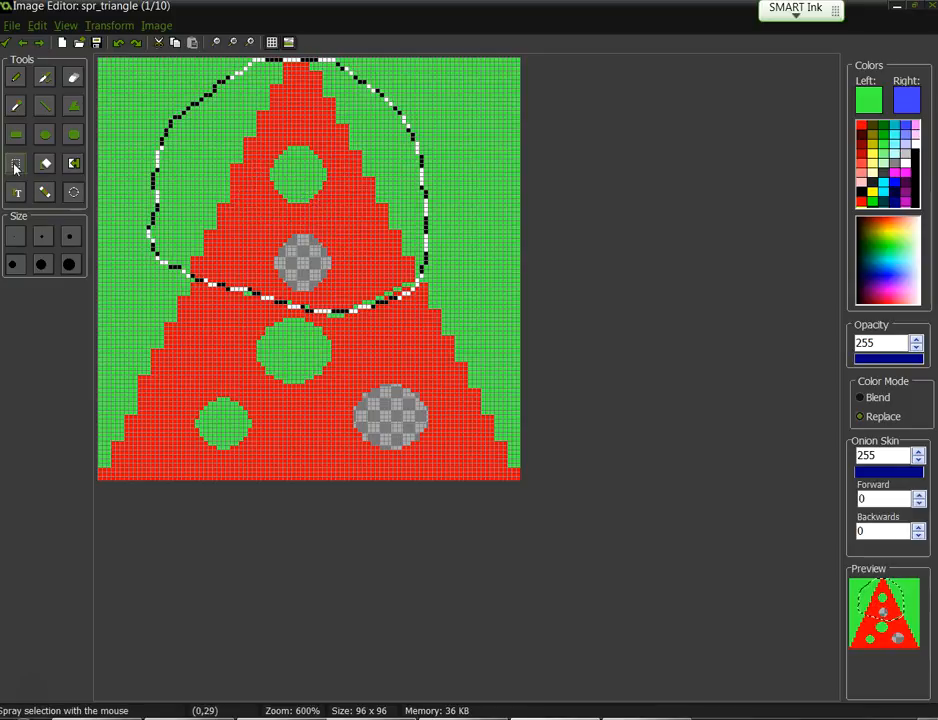
{"action": "left_click_drag", "start_coordinate": [303, 173], "coordinate": [421, 225]}
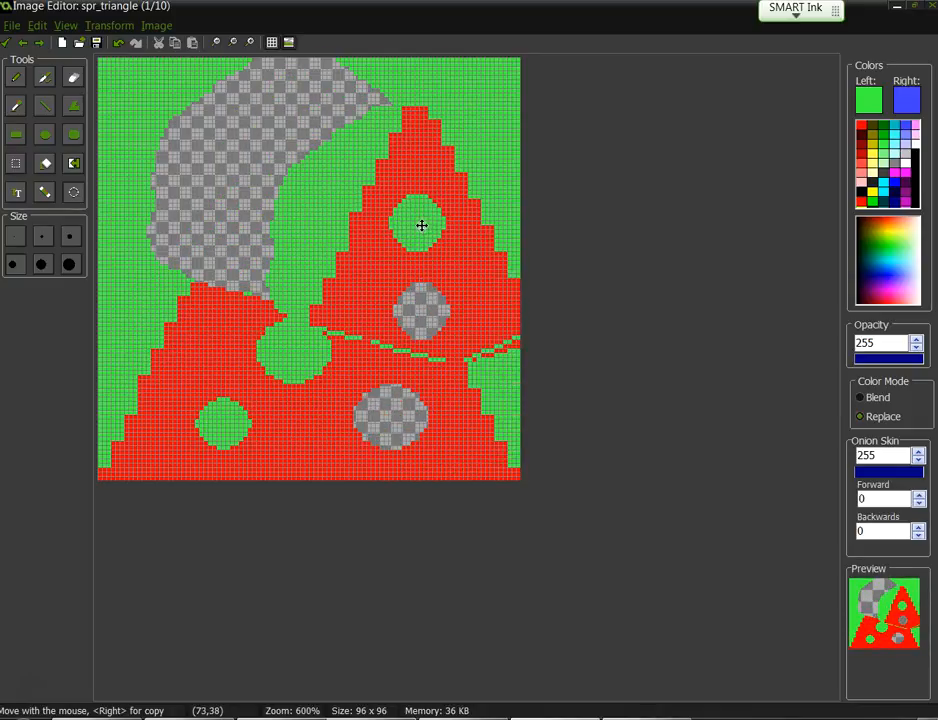
{"action": "key", "text": "ctrl+z"}
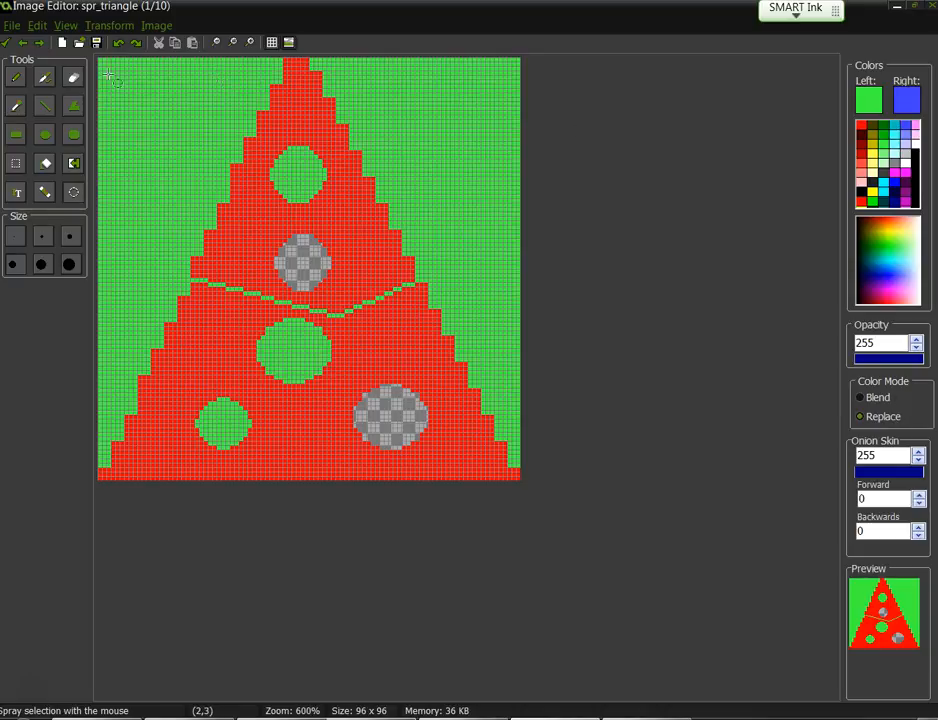
Browse back and forth through the sprite's neighbouring subimages, including 2/10 and 10/10, and return to the first subimage.
{"action": "left_click", "coordinate": [22, 42]}
{"action": "left_click", "coordinate": [39, 42]}
{"action": "left_click", "coordinate": [39, 42]}
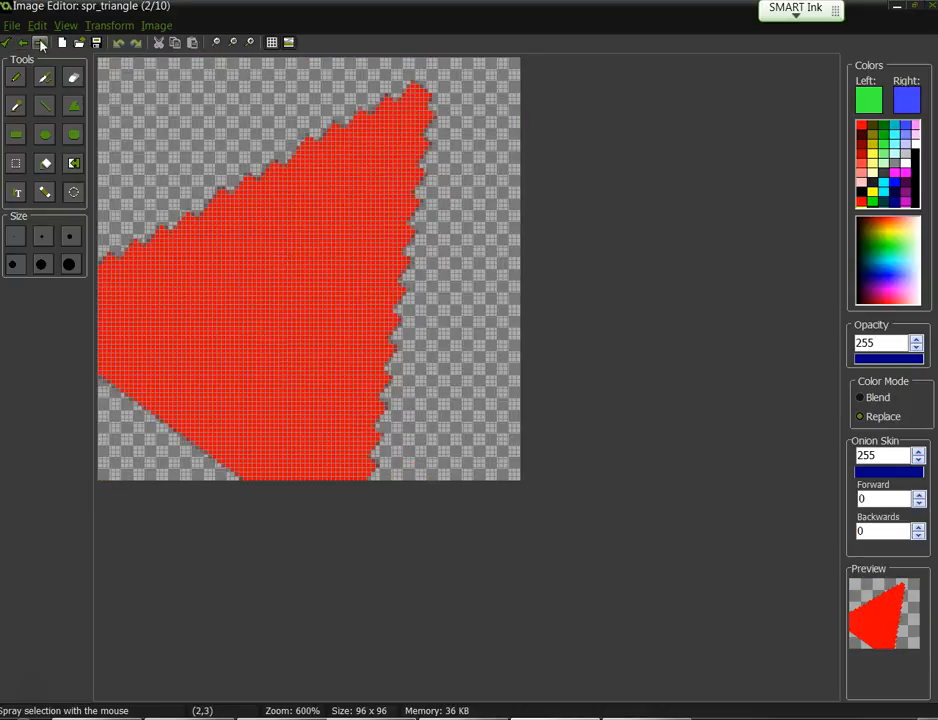
{"action": "left_click", "coordinate": [39, 42]}
{"action": "left_click", "coordinate": [22, 42]}
{"action": "left_click", "coordinate": [22, 42]}
{"action": "left_click", "coordinate": [22, 42]}
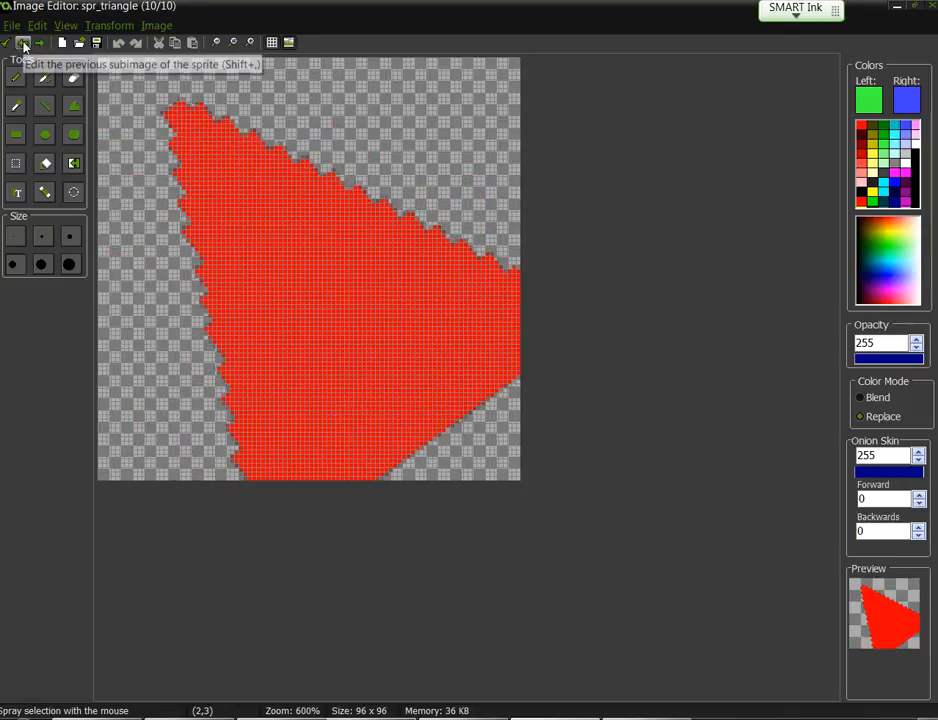
{"action": "left_click", "coordinate": [39, 42]}
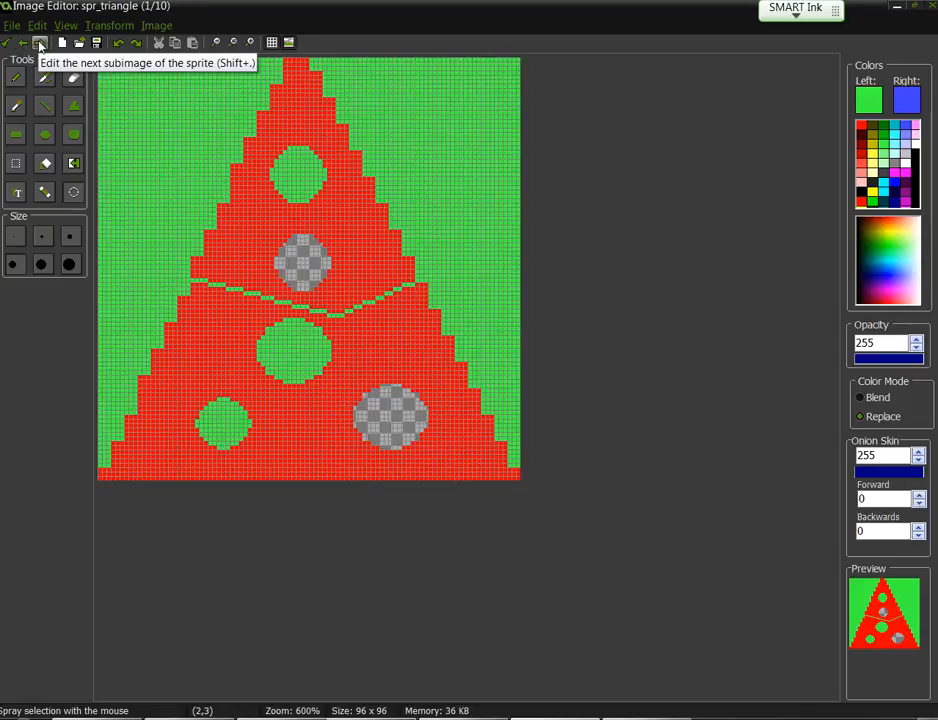